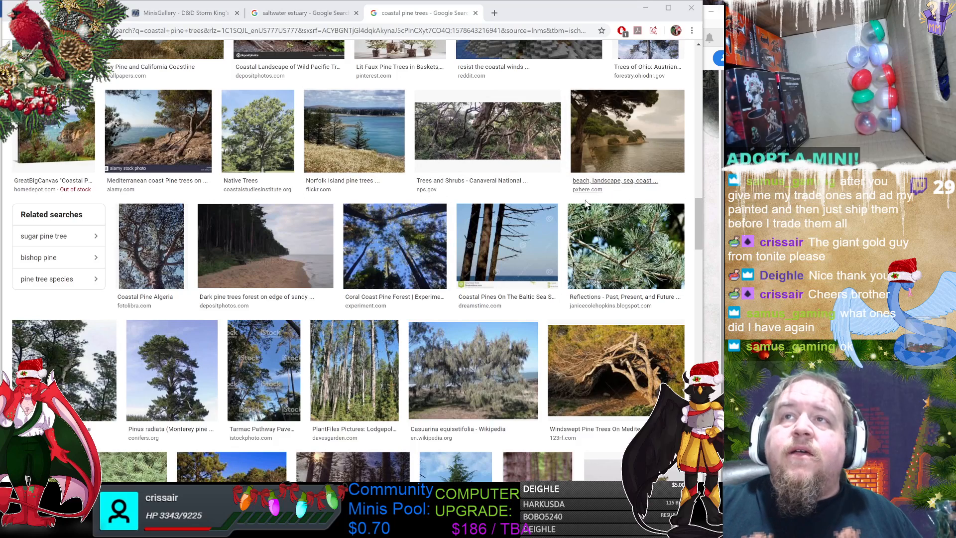
Step: Switch to the Settlement Worksheet in Word, put the Document1 window away, and return to the worksheet's SETTLEMENT CONCEPT heading
{"action": "mouse_move", "coordinate": [426, 528]}
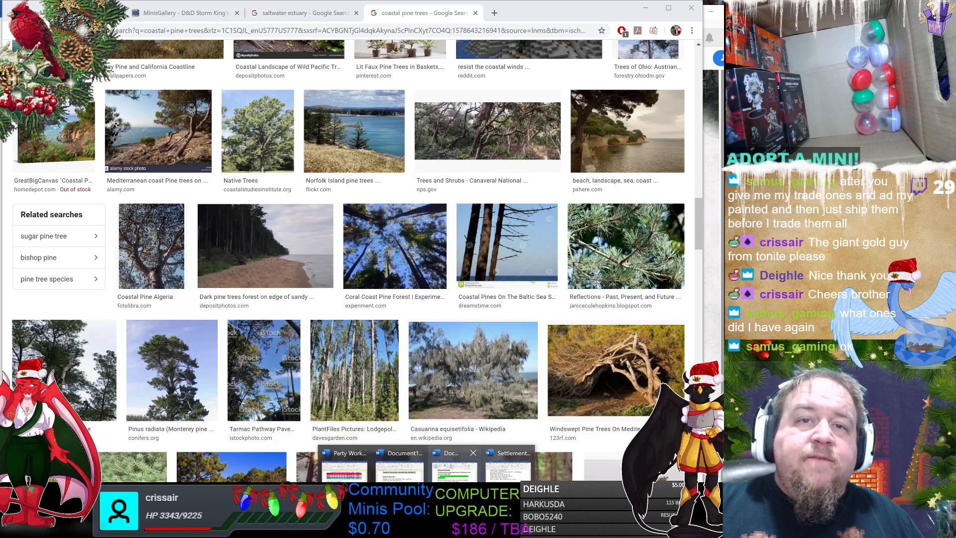
{"action": "left_click", "coordinate": [400, 465]}
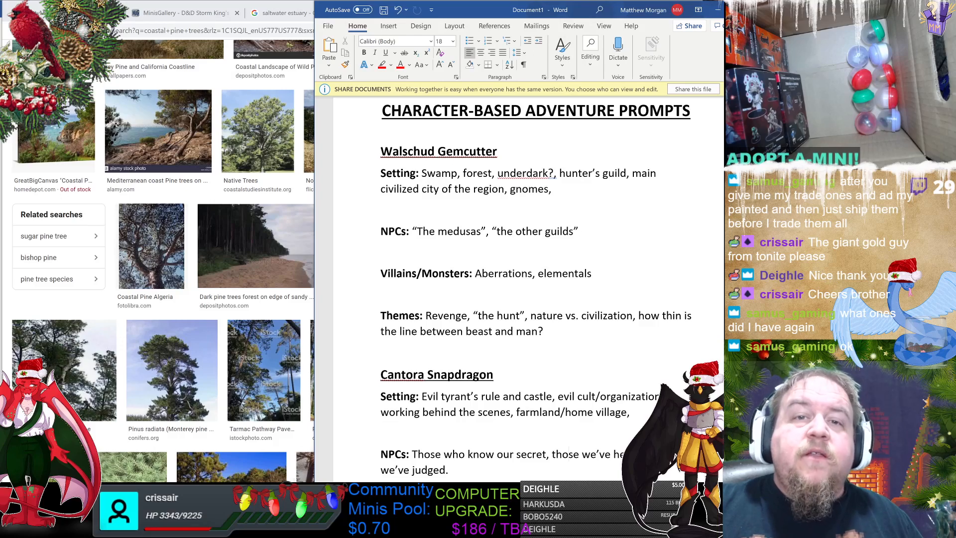
{"action": "left_click", "coordinate": [426, 528]}
{"action": "left_click", "coordinate": [481, 464]}
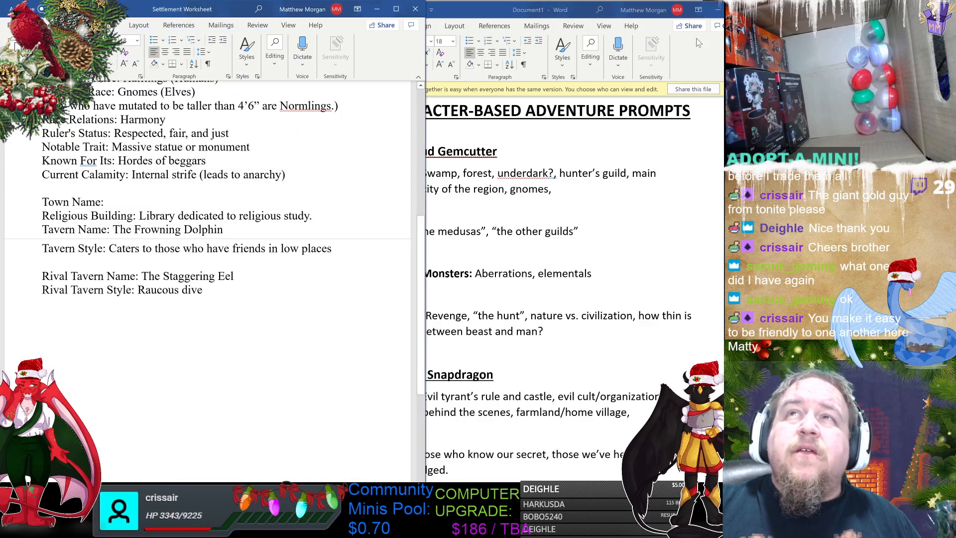
{"action": "left_click", "coordinate": [716, 9]}
{"action": "scroll", "coordinate": [207, 278], "scroll_direction": "up", "scroll_amount": 6}
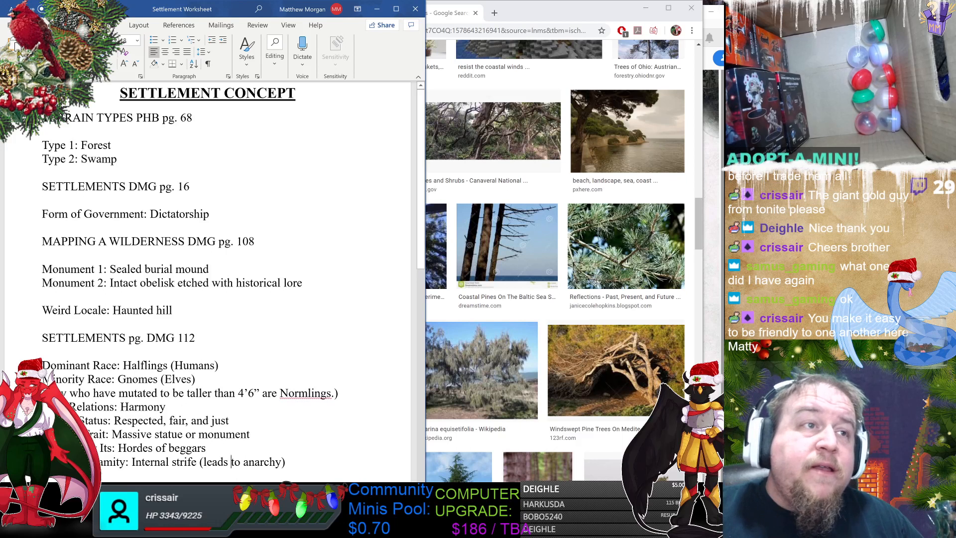
Step: Examine the worksheet's wilderness mapping heading and the race, ruler and notable trait entries under SETTLEMENTS pg. DMG 112
{"action": "left_click_drag", "start_coordinate": [109, 241], "coordinate": [254, 241]}
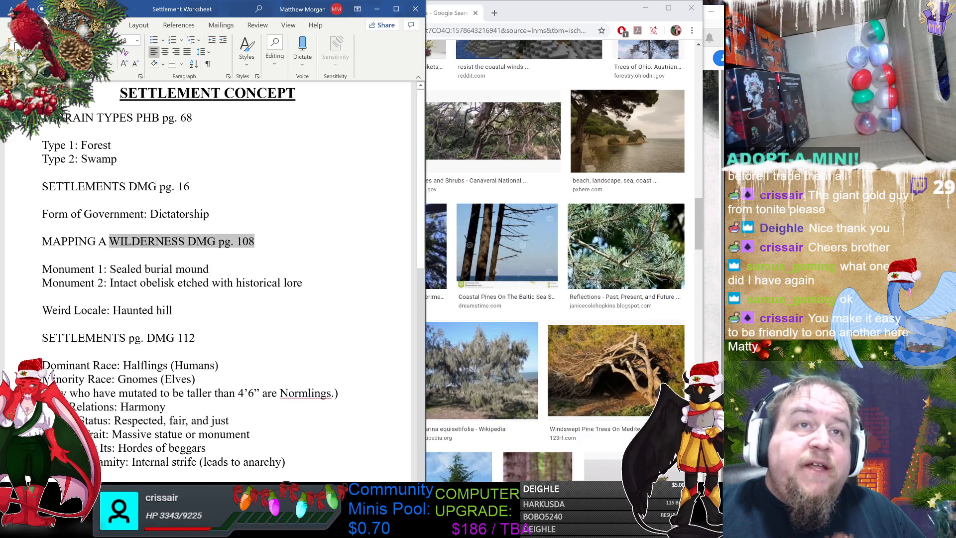
{"action": "left_click", "coordinate": [246, 213]}
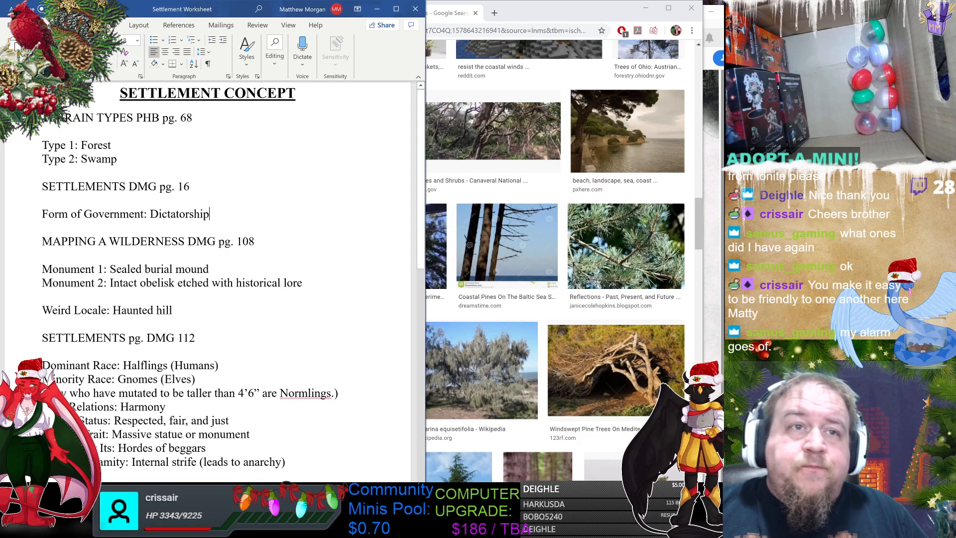
{"action": "left_click_drag", "start_coordinate": [44, 351], "coordinate": [253, 434]}
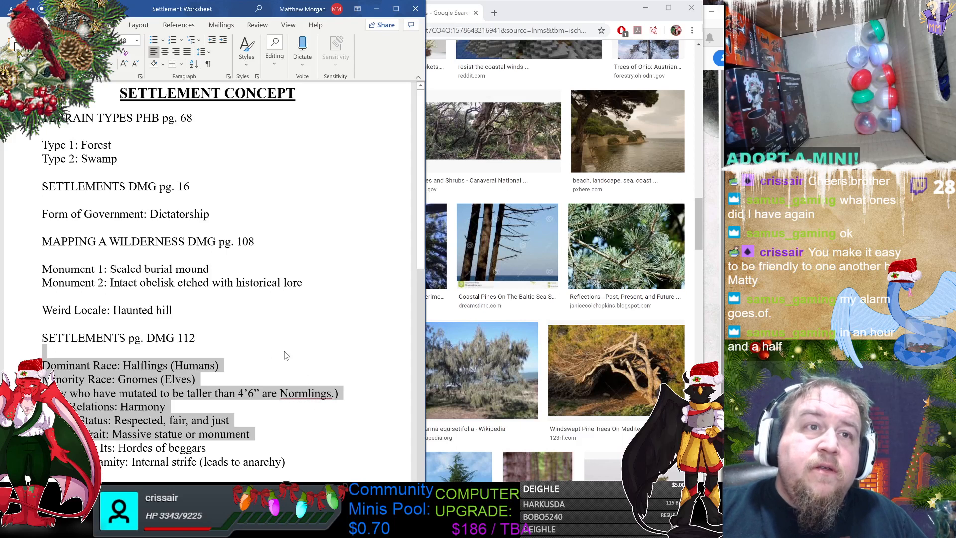
{"action": "left_click", "coordinate": [254, 392]}
{"action": "scroll", "coordinate": [255, 392], "scroll_direction": "down", "scroll_amount": 3}
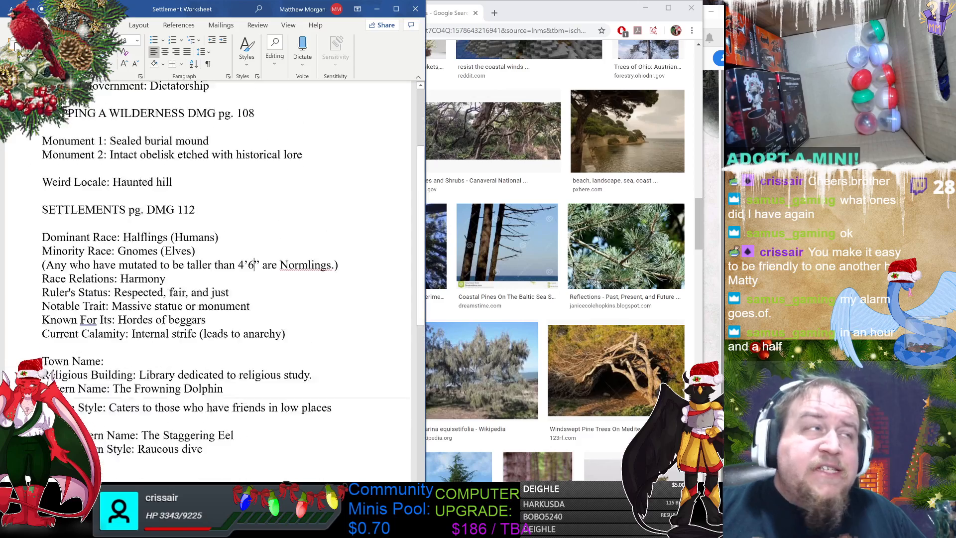
{"action": "scroll", "coordinate": [254, 393], "scroll_direction": "up", "scroll_amount": 3}
{"action": "scroll", "coordinate": [254, 393], "scroll_direction": "down", "scroll_amount": 3}
{"action": "scroll", "coordinate": [254, 393], "scroll_direction": "up", "scroll_amount": 3}
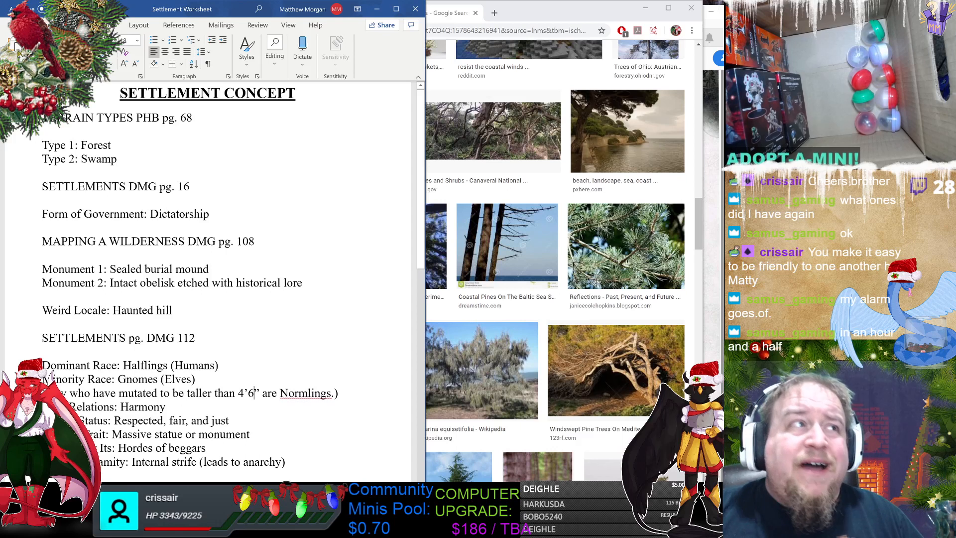
{"action": "type", "text": "\""}
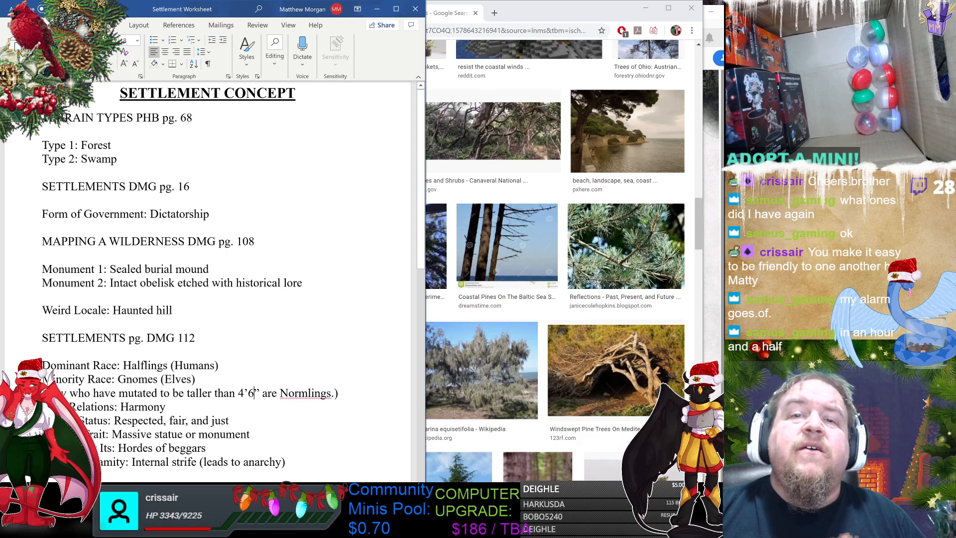
Step: Switch to Paint and back to the Settlement Worksheet, and examine its terrain types, religious building and tavern name
{"action": "key", "text": "alt+Tab"}
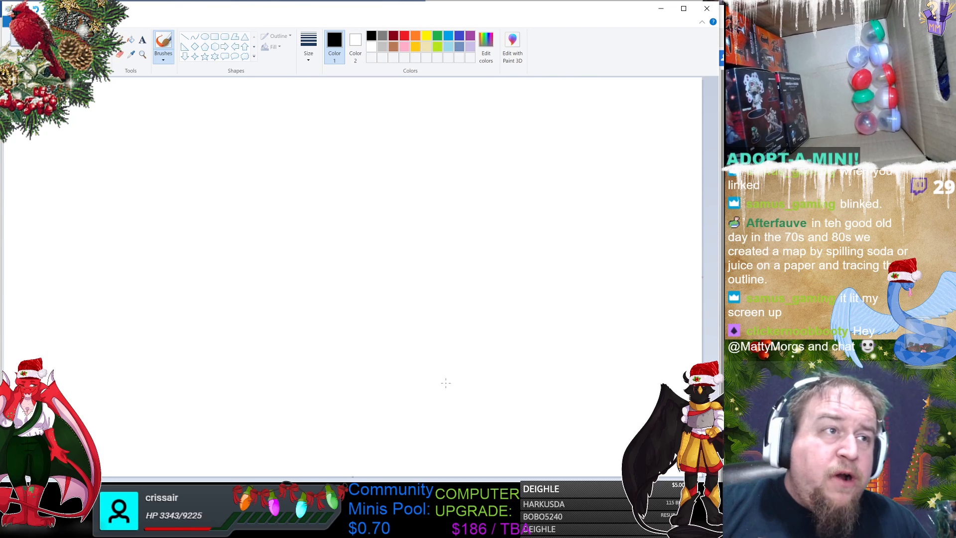
{"action": "left_click", "coordinate": [426, 528]}
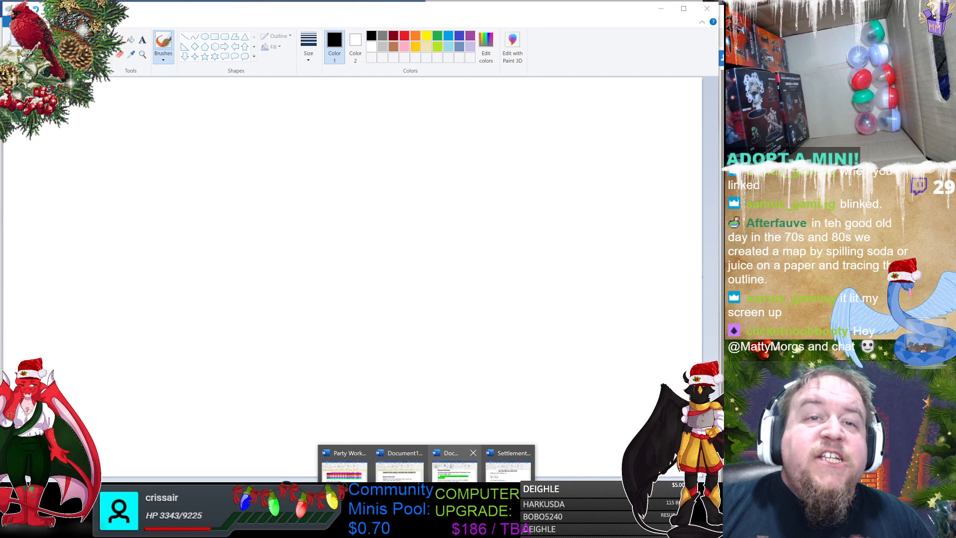
{"action": "left_click", "coordinate": [507, 470]}
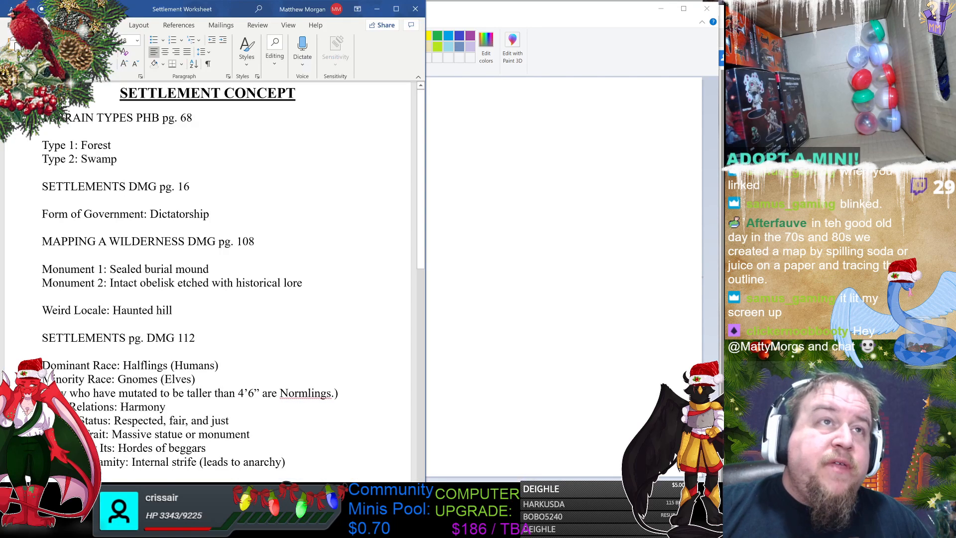
{"action": "double_click", "coordinate": [82, 144]}
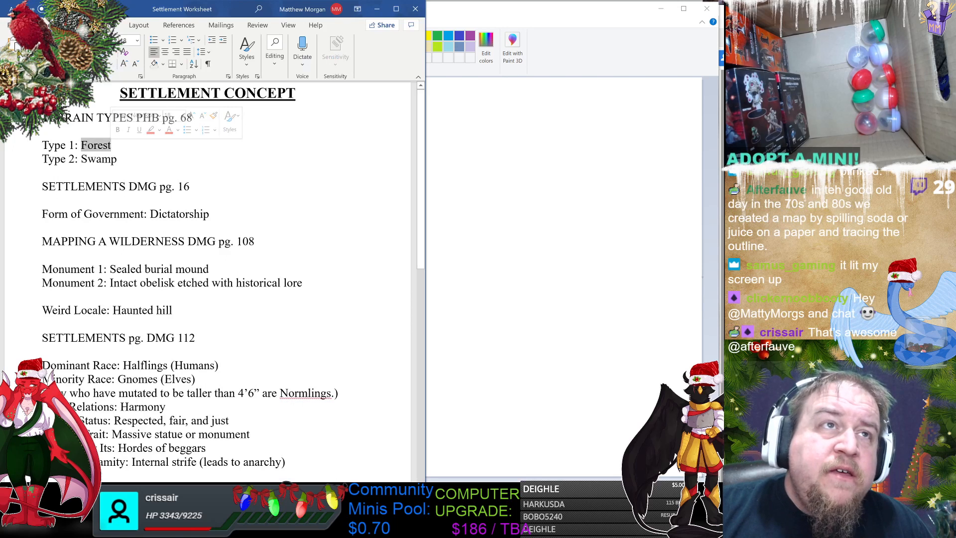
{"action": "double_click", "coordinate": [113, 160]}
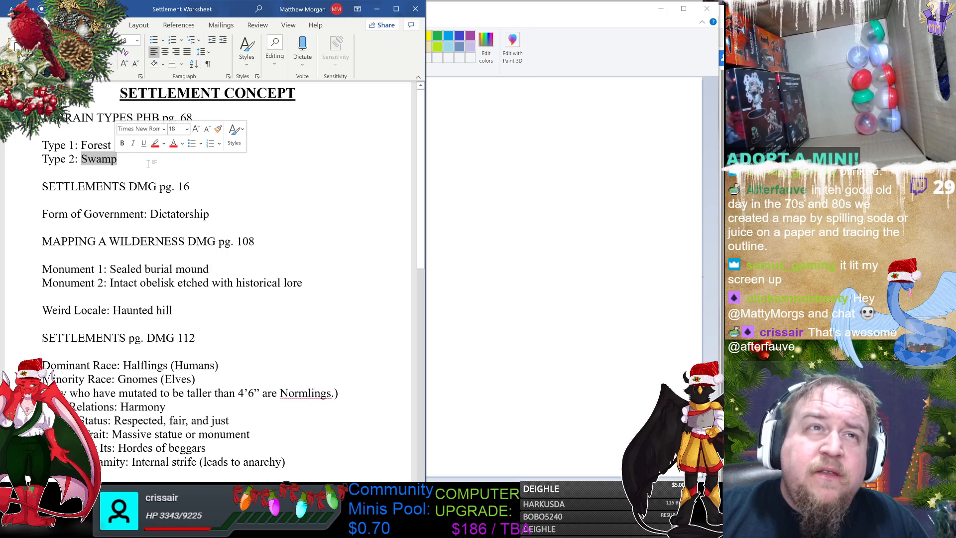
{"action": "scroll", "coordinate": [214, 279], "scroll_direction": "down", "scroll_amount": 7}
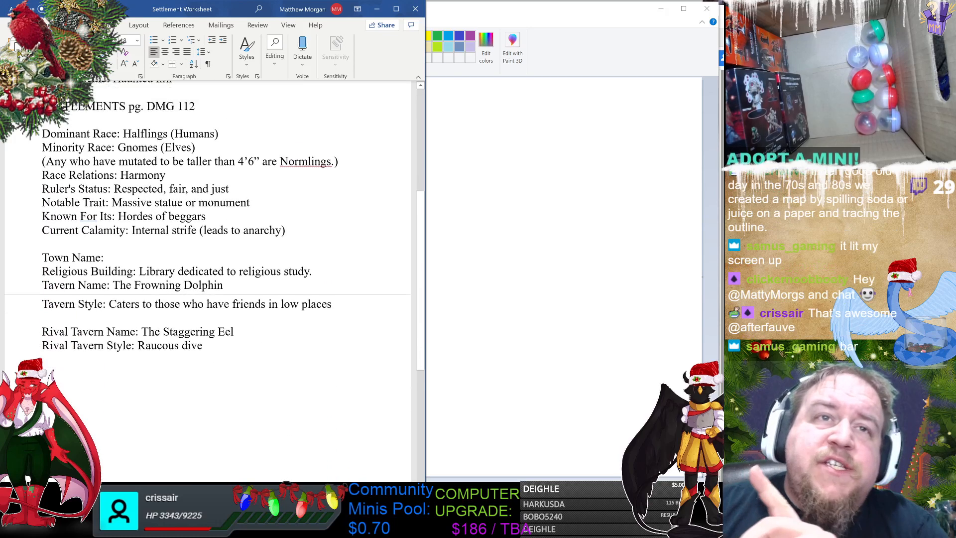
{"action": "left_click_drag", "start_coordinate": [139, 240], "coordinate": [225, 258]}
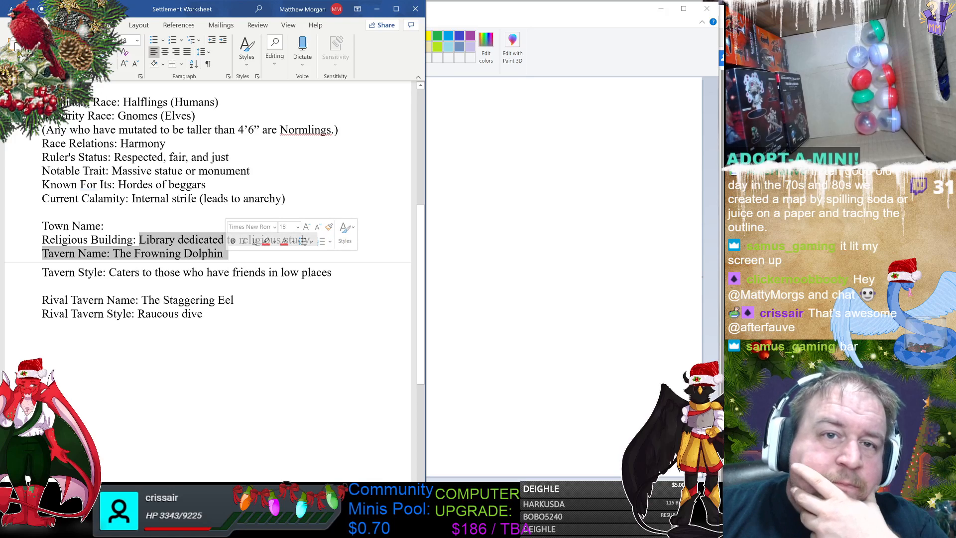
{"action": "scroll", "coordinate": [263, 260], "scroll_direction": "up", "scroll_amount": 6}
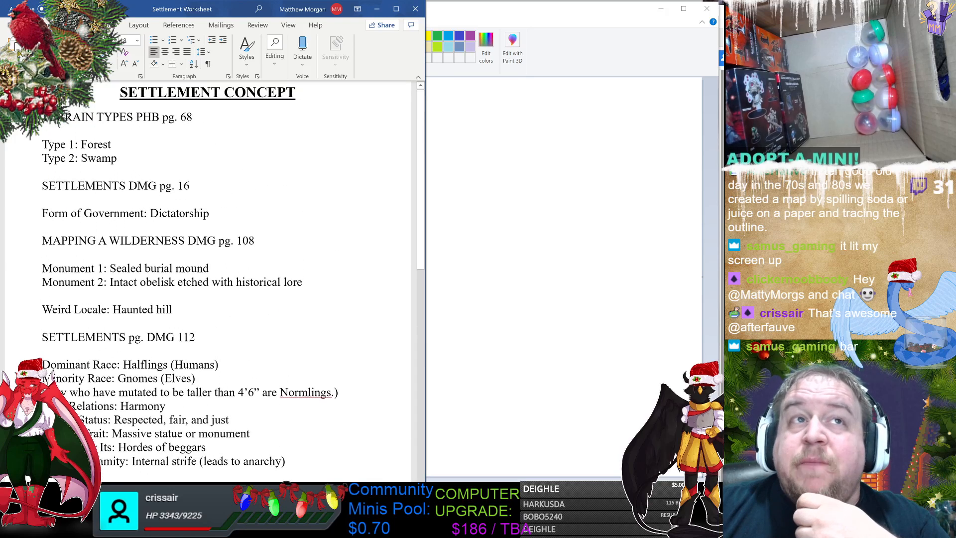
Step: Highlight the Forest and Swamp terrain types in the worksheet to go over them, and clear the selection
{"action": "left_click_drag", "start_coordinate": [111, 145], "coordinate": [87, 145]}
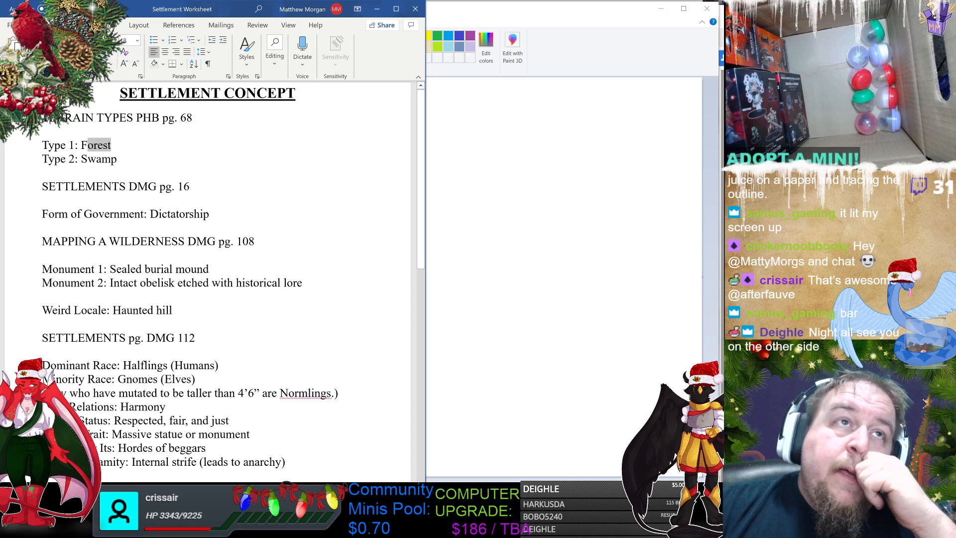
{"action": "left_click", "coordinate": [112, 145]}
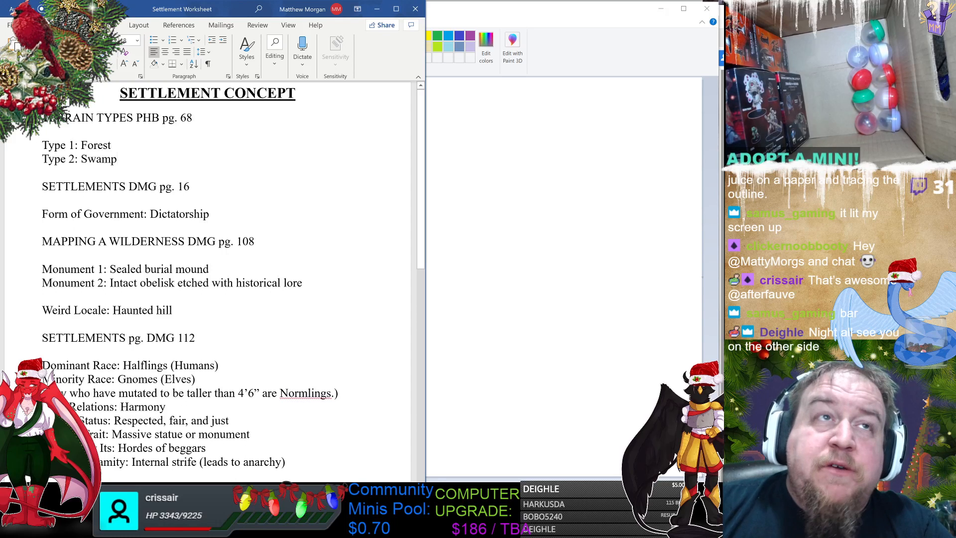
{"action": "left_click", "coordinate": [117, 159]}
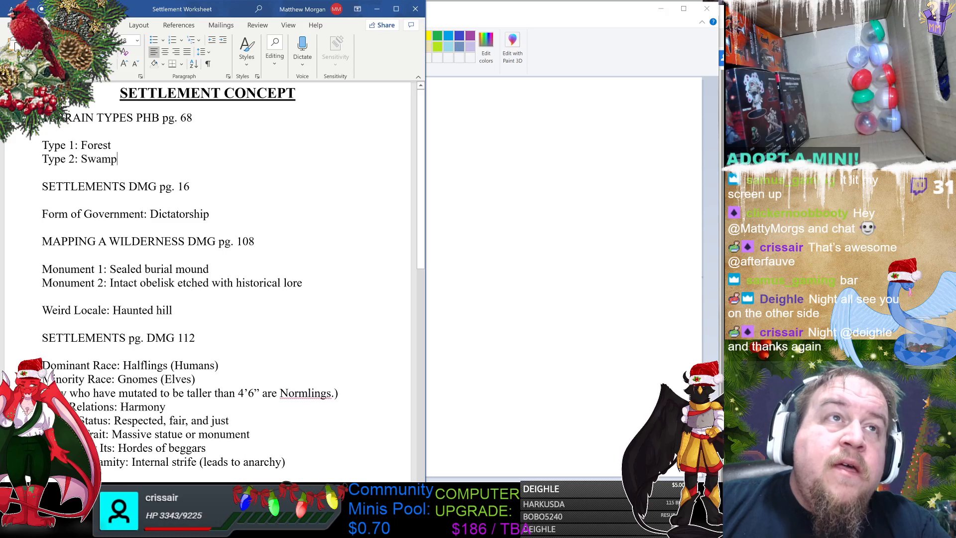
{"action": "left_click_drag", "start_coordinate": [80, 145], "coordinate": [111, 159]}
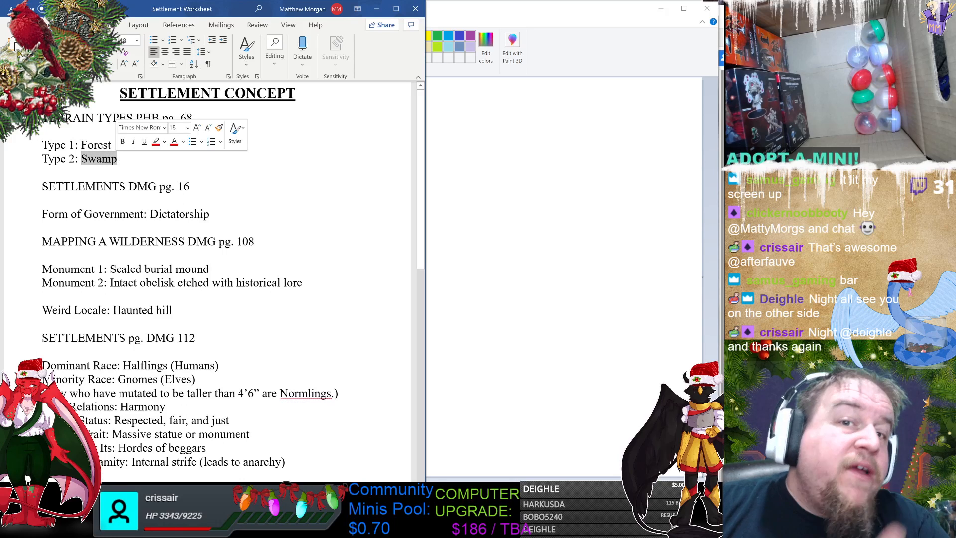
{"action": "left_click_drag", "start_coordinate": [80, 144], "coordinate": [101, 159]}
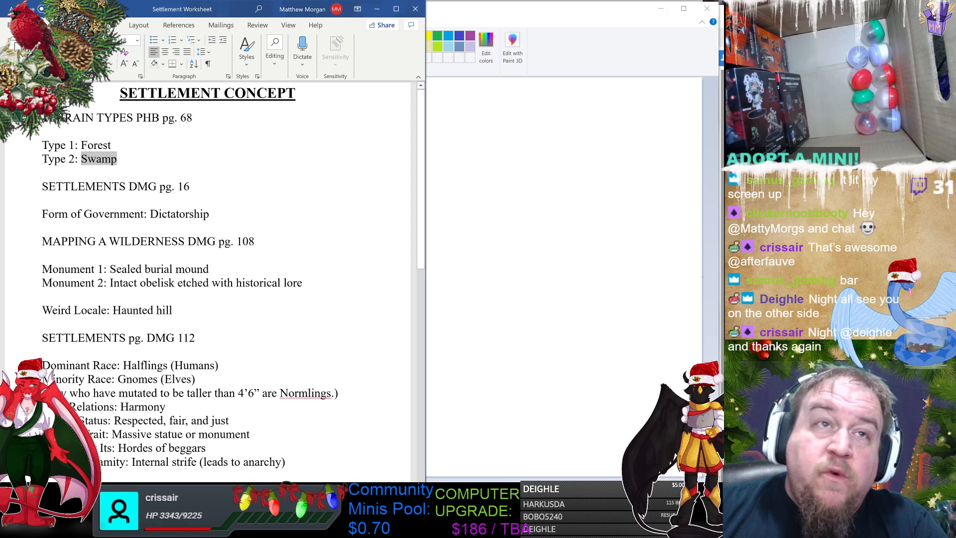
{"action": "left_click", "coordinate": [118, 174]}
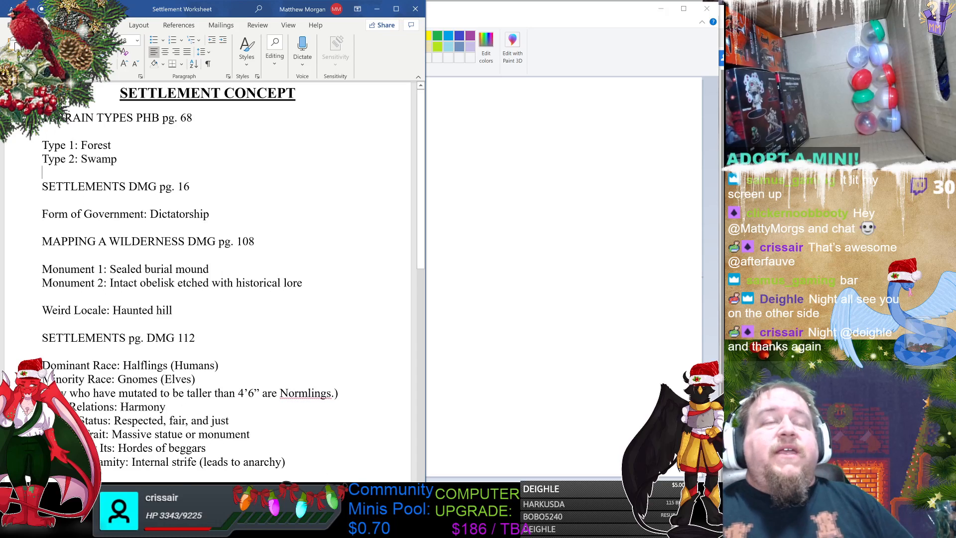
Step: Go over the worksheet's two monuments, the sealed burial mound and the intact obelisk, and the haunted hill locale
{"action": "scroll", "coordinate": [322, 276], "scroll_direction": "down", "scroll_amount": 4}
{"action": "scroll", "coordinate": [323, 277], "scroll_direction": "up", "scroll_amount": 1}
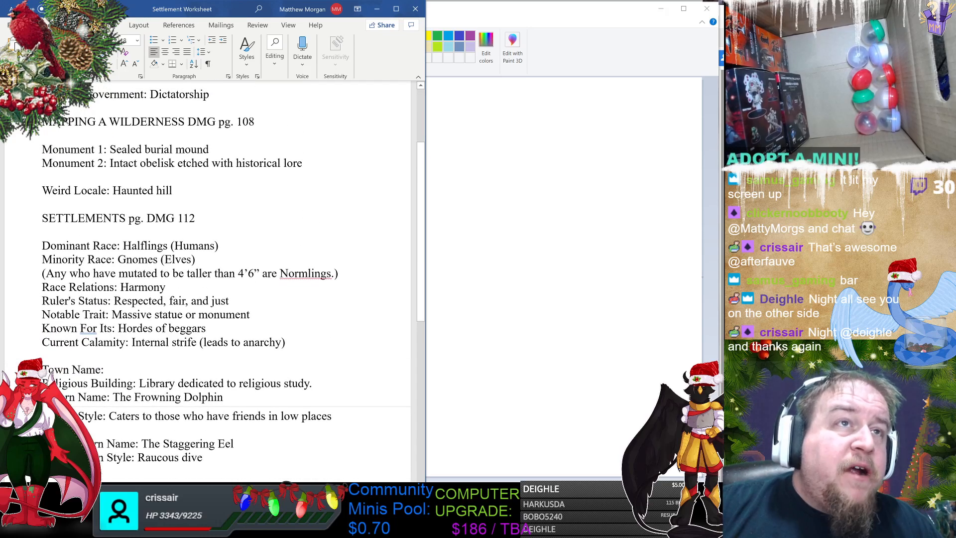
{"action": "left_click_drag", "start_coordinate": [109, 150], "coordinate": [209, 150]}
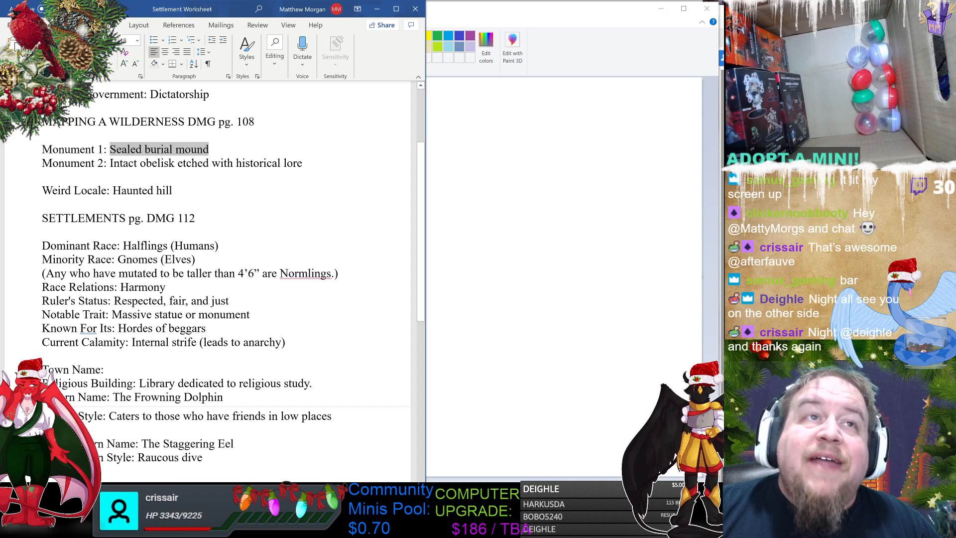
{"action": "left_click_drag", "start_coordinate": [110, 162], "coordinate": [303, 163]}
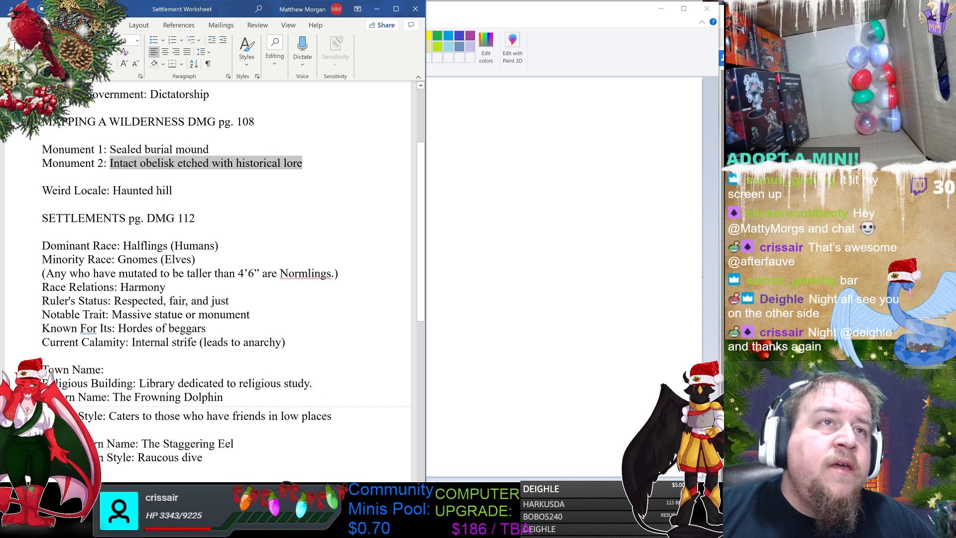
{"action": "left_click_drag", "start_coordinate": [117, 177], "coordinate": [120, 190]}
{"action": "left_click", "coordinate": [127, 190]}
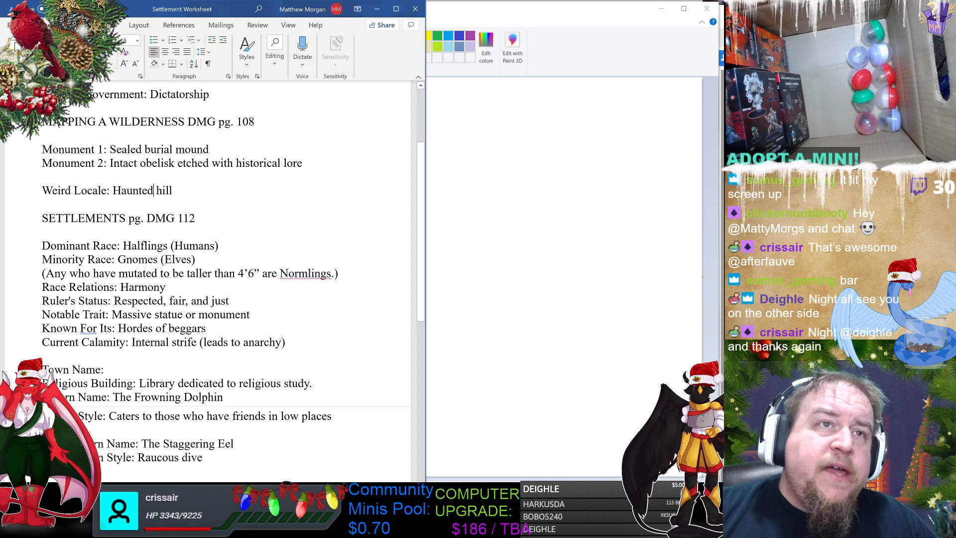
Step: Go over the worksheet's religious library, The Frowning Dolphin tavern and the rival tavern's style, and return to the document's start
{"action": "scroll", "coordinate": [210, 249], "scroll_direction": "down", "scroll_amount": 3}
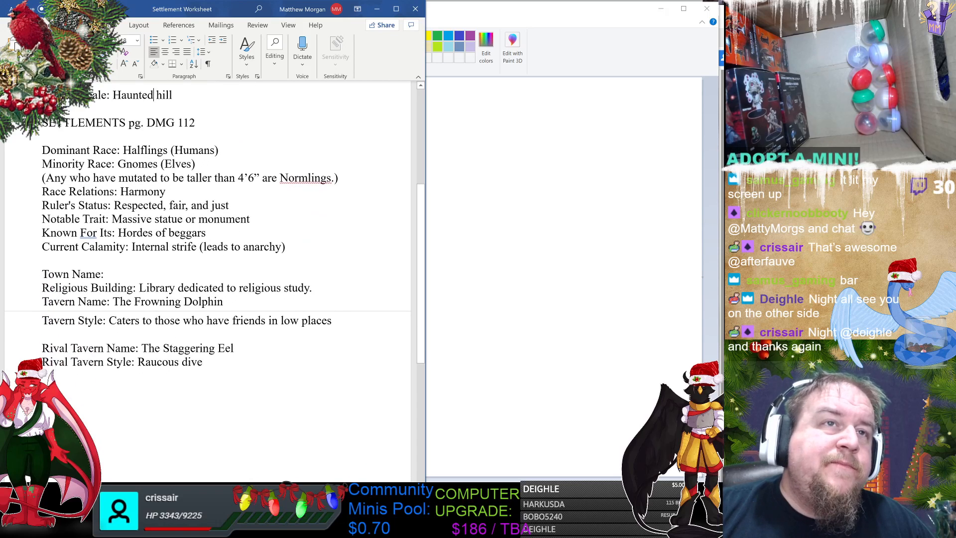
{"action": "scroll", "coordinate": [209, 224], "scroll_direction": "down", "scroll_amount": 3}
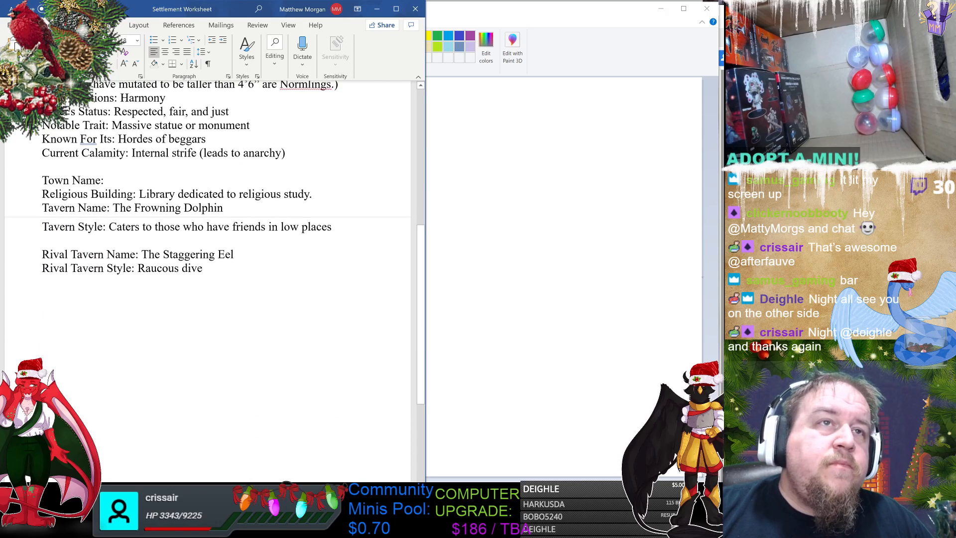
{"action": "left_click_drag", "start_coordinate": [139, 192], "coordinate": [309, 191]}
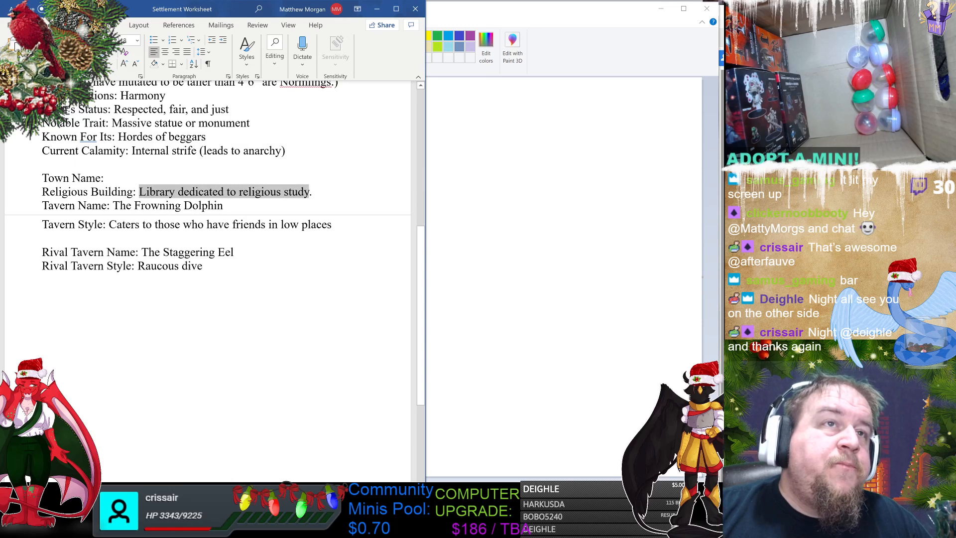
{"action": "left_click_drag", "start_coordinate": [113, 205], "coordinate": [223, 205]}
{"action": "left_click", "coordinate": [191, 266]}
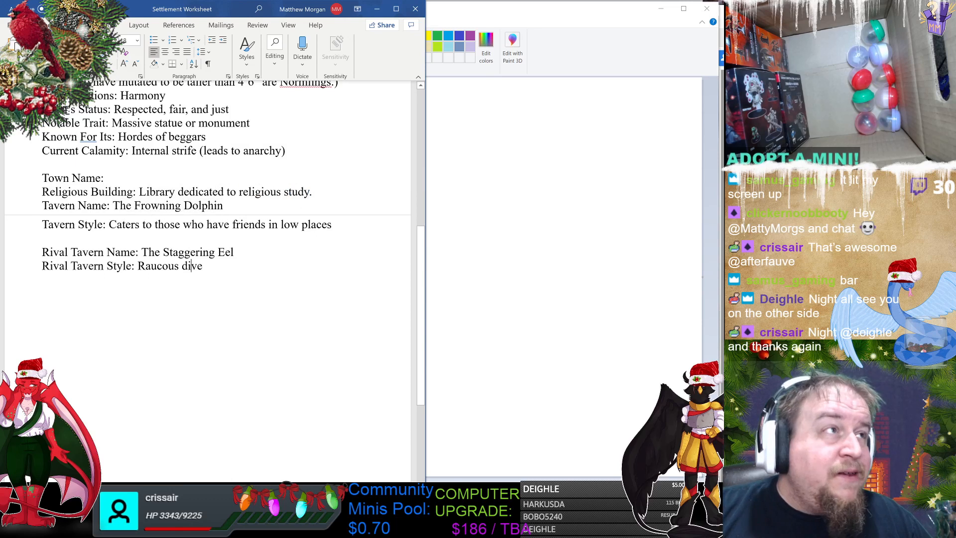
{"action": "scroll", "coordinate": [209, 274], "scroll_direction": "up", "scroll_amount": 8}
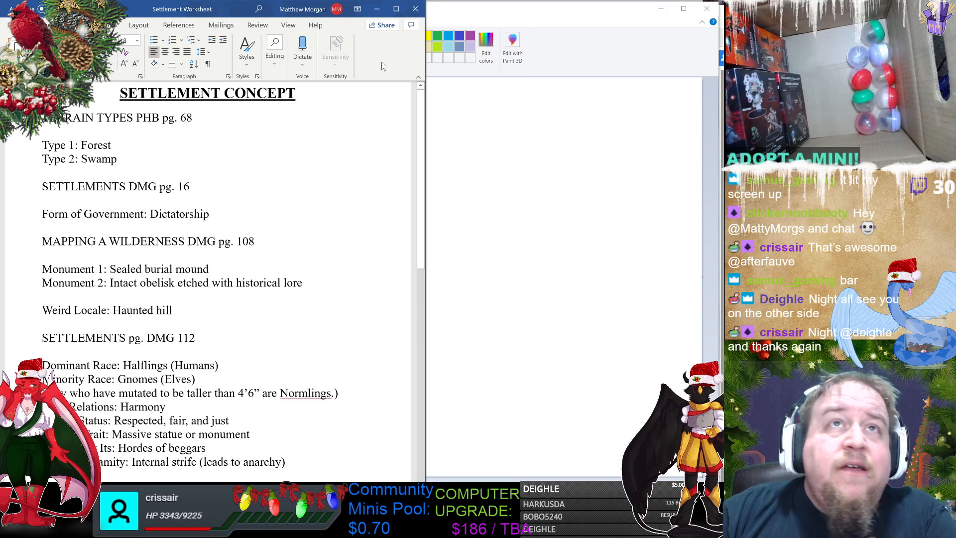
Step: Minimize the Settlement Worksheet and switch to the coastal pine trees image results in Chrome
{"action": "left_click", "coordinate": [378, 10]}
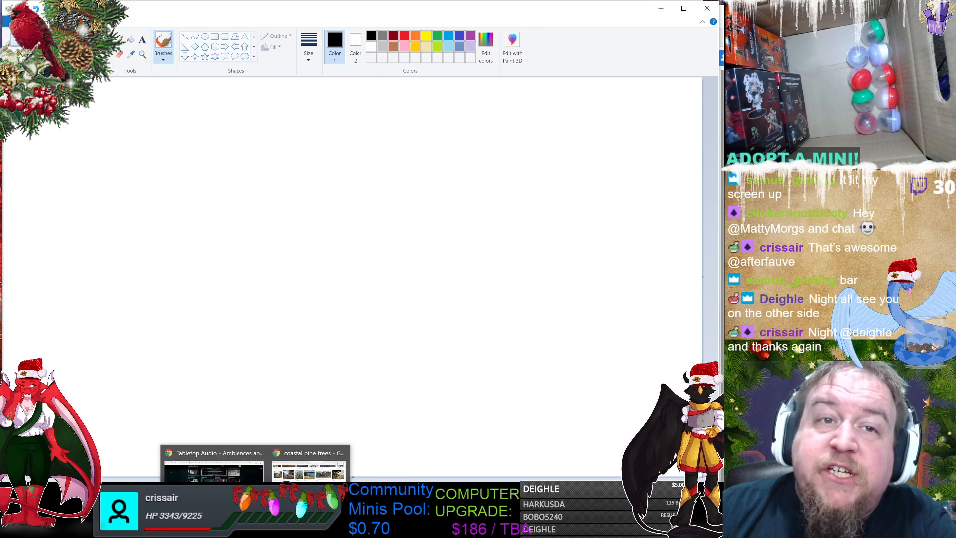
{"action": "left_click", "coordinate": [306, 463]}
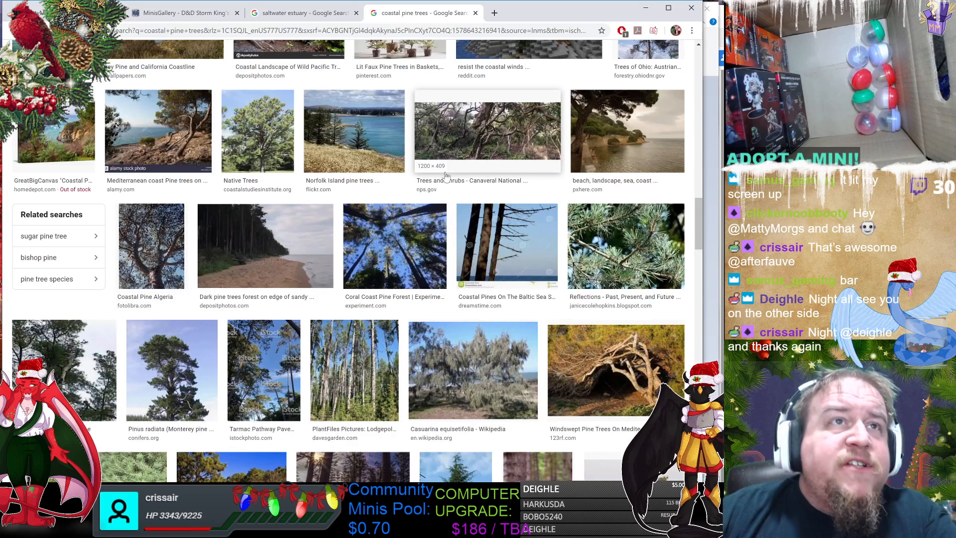
Step: Switch to the saltwater estuary image results and preview the aerial photo of the Nisqually River meeting Puget Sound
{"action": "left_click", "coordinate": [317, 15]}
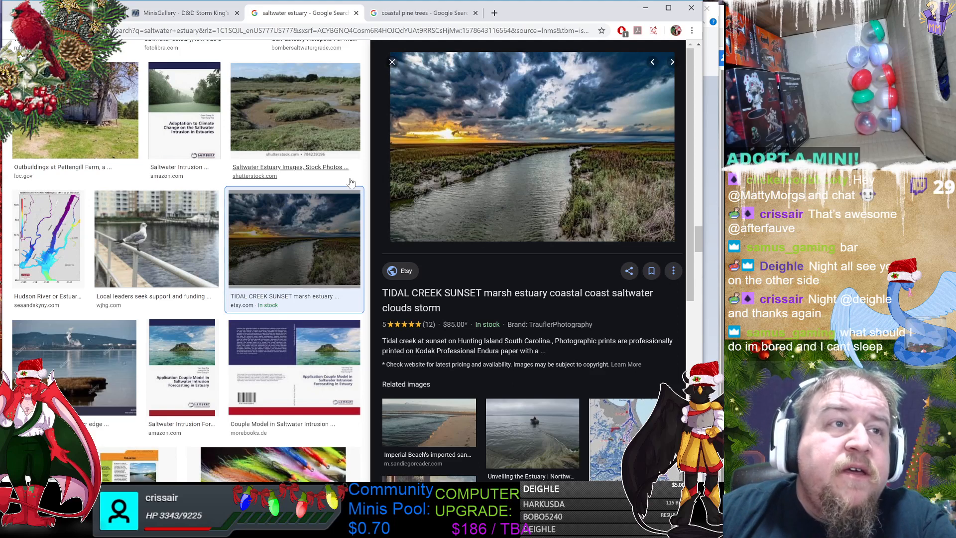
{"action": "scroll", "coordinate": [337, 177], "scroll_direction": "up", "scroll_amount": 4}
{"action": "scroll", "coordinate": [337, 176], "scroll_direction": "up", "scroll_amount": 4}
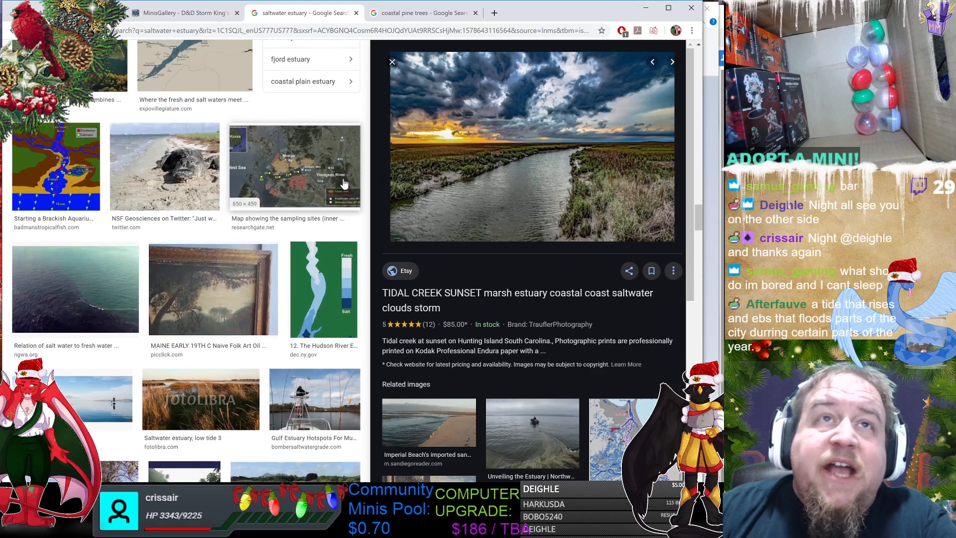
{"action": "scroll", "coordinate": [333, 162], "scroll_direction": "up", "scroll_amount": 3}
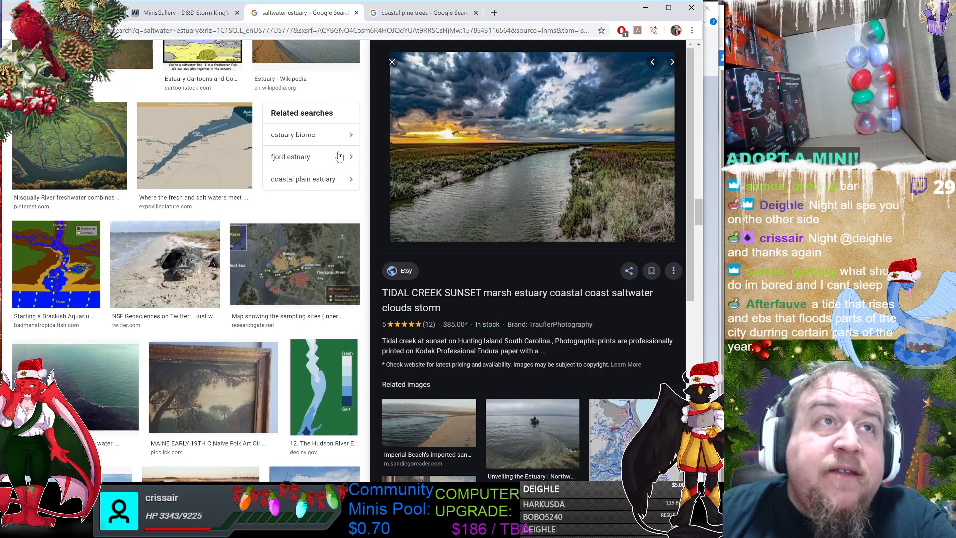
{"action": "left_click", "coordinate": [75, 198]}
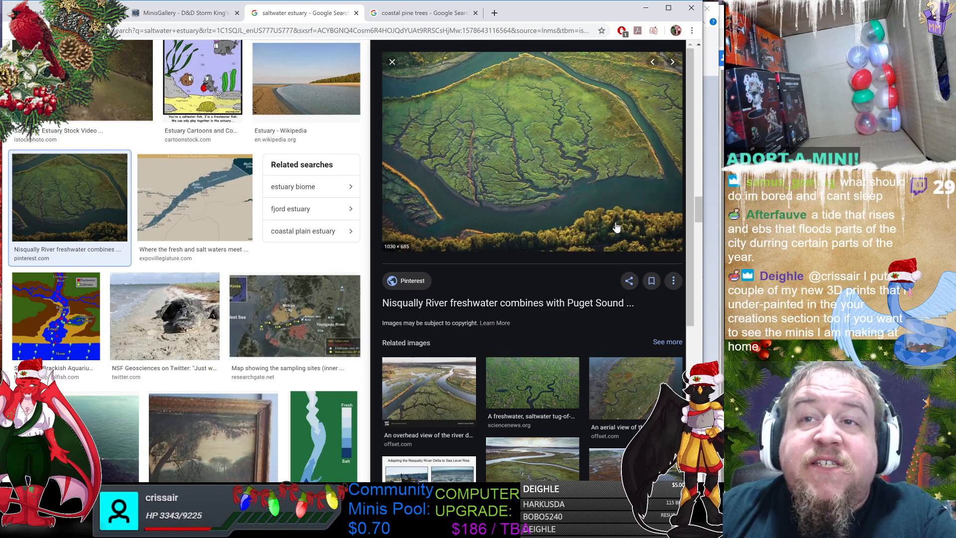
Step: Preview related aerial wetland photos from Science News, EcoWatch and Everglades Holiday Park to study their winding channels
{"action": "left_click", "coordinate": [538, 383]}
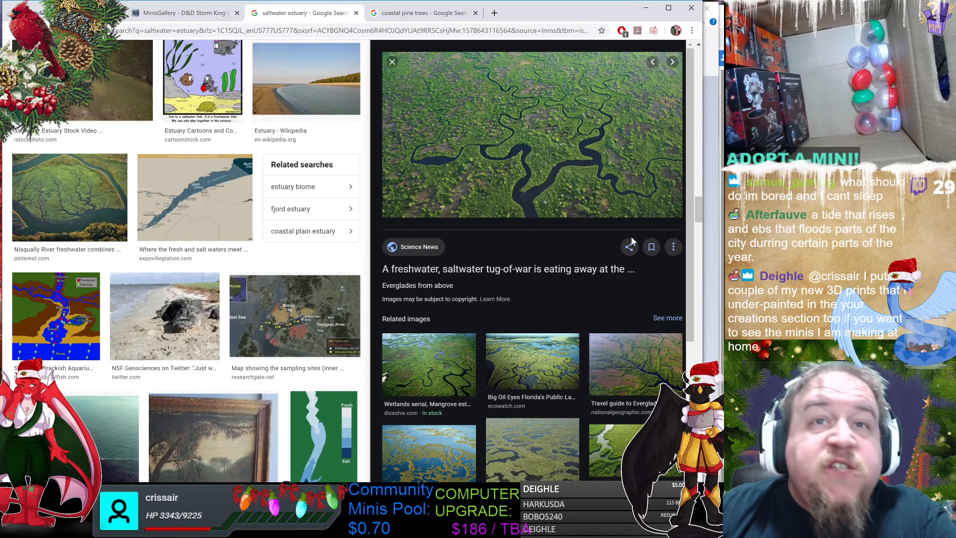
{"action": "left_click", "coordinate": [547, 369]}
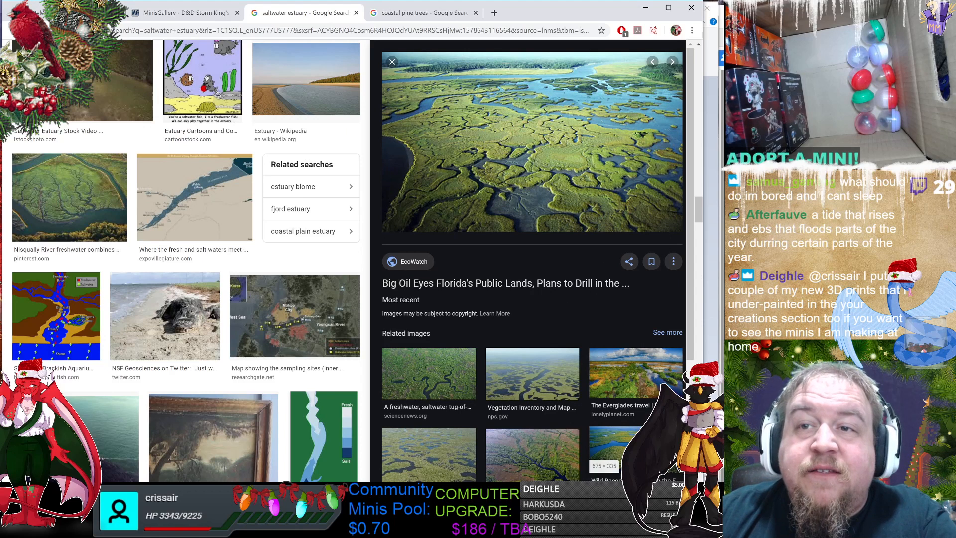
{"action": "left_click", "coordinate": [617, 448]}
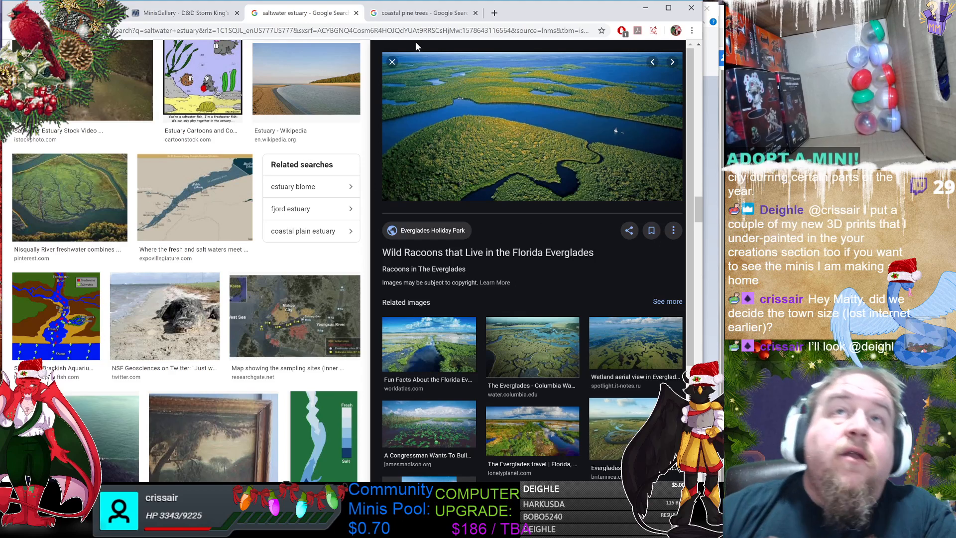
Step: Return to the coastal pine trees results and view the dark pine forest shore and "Coastal Pines II" canvas images
{"action": "left_click", "coordinate": [421, 13]}
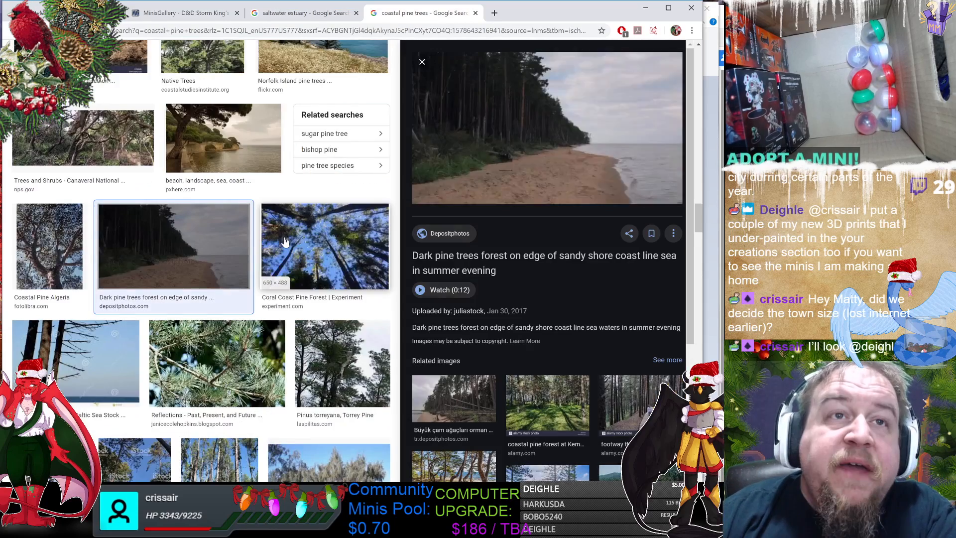
{"action": "left_click", "coordinate": [285, 242]}
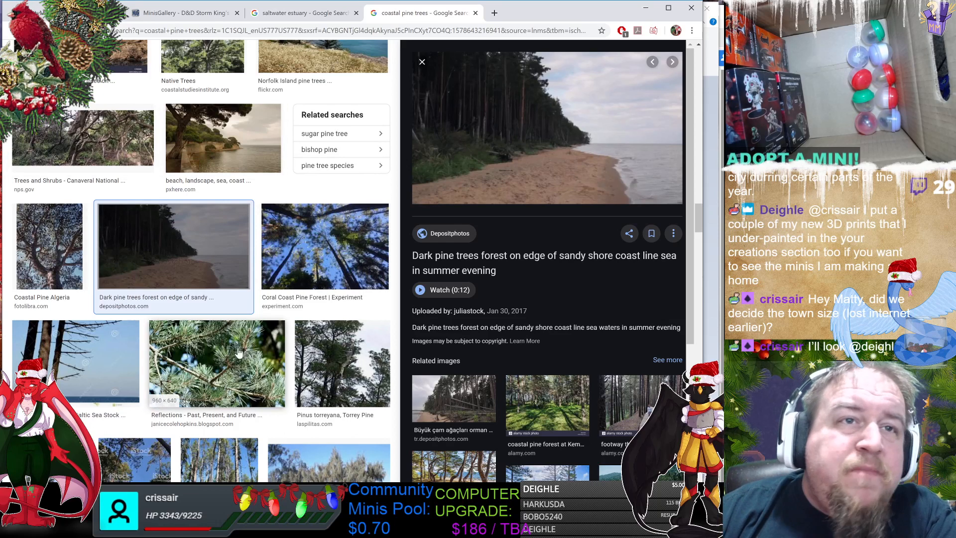
{"action": "scroll", "coordinate": [318, 109], "scroll_direction": "up", "scroll_amount": 5}
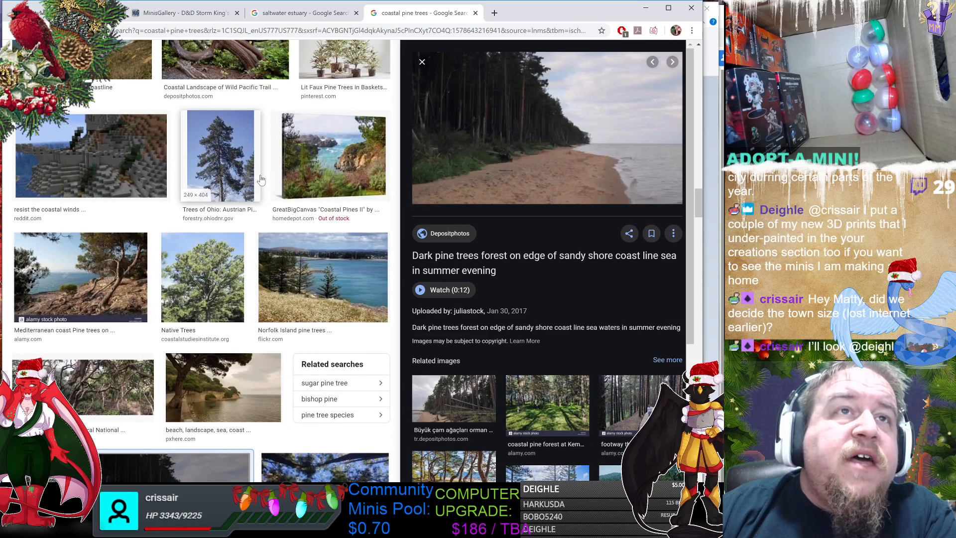
{"action": "left_click", "coordinate": [332, 161]}
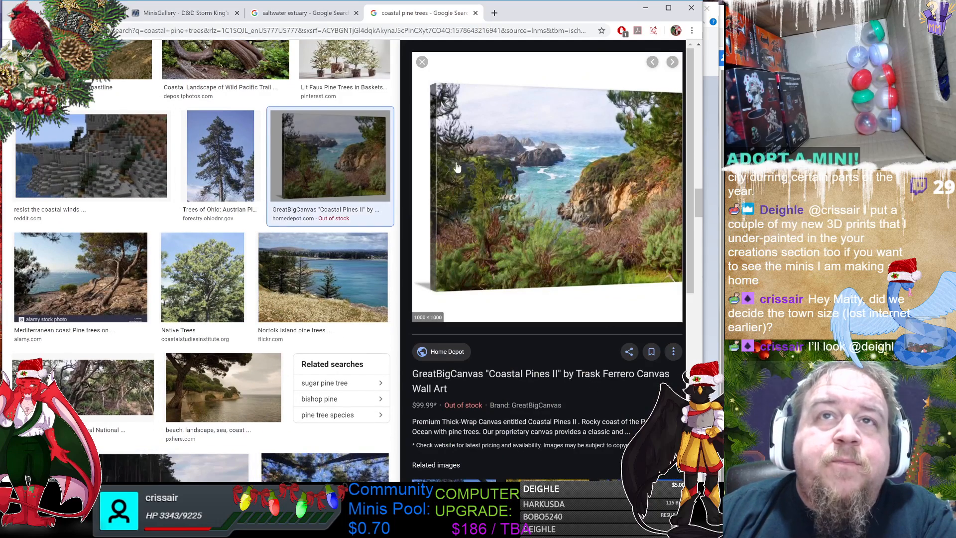
Step: Preview the Shutterstock photo of a coast seen through pine trees, and open its related Lodgepole Pine picture from Dave's Garden
{"action": "scroll", "coordinate": [279, 282], "scroll_direction": "up", "scroll_amount": 4}
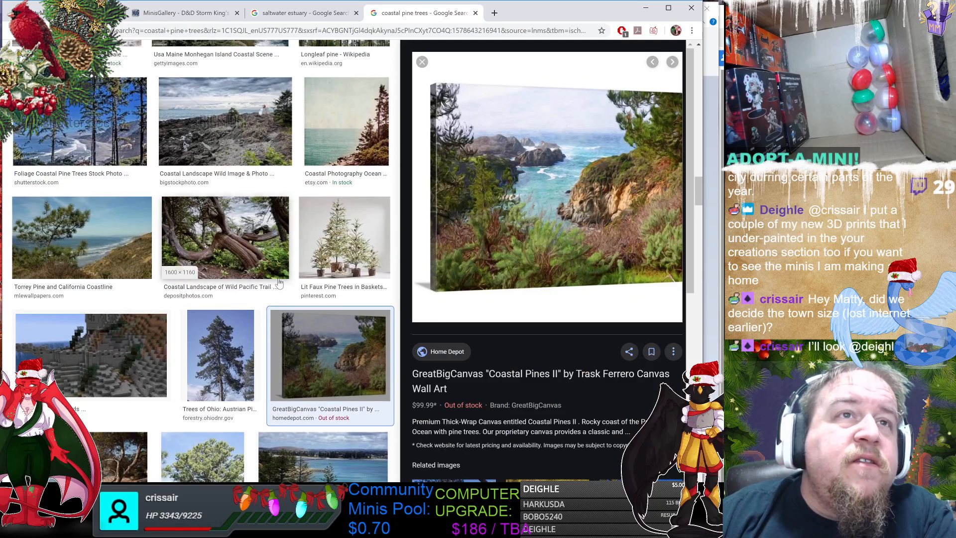
{"action": "left_click", "coordinate": [79, 124]}
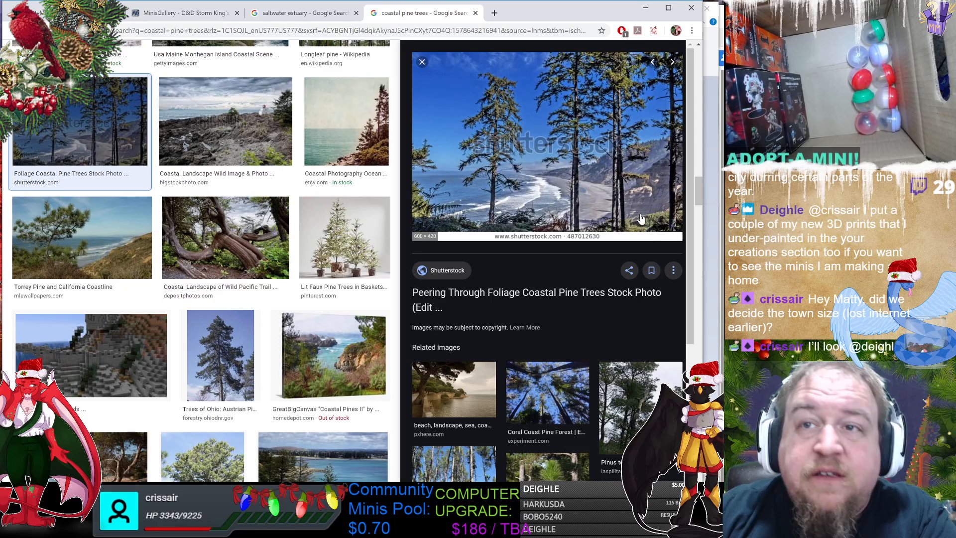
{"action": "scroll", "coordinate": [641, 219], "scroll_direction": "down", "scroll_amount": 4}
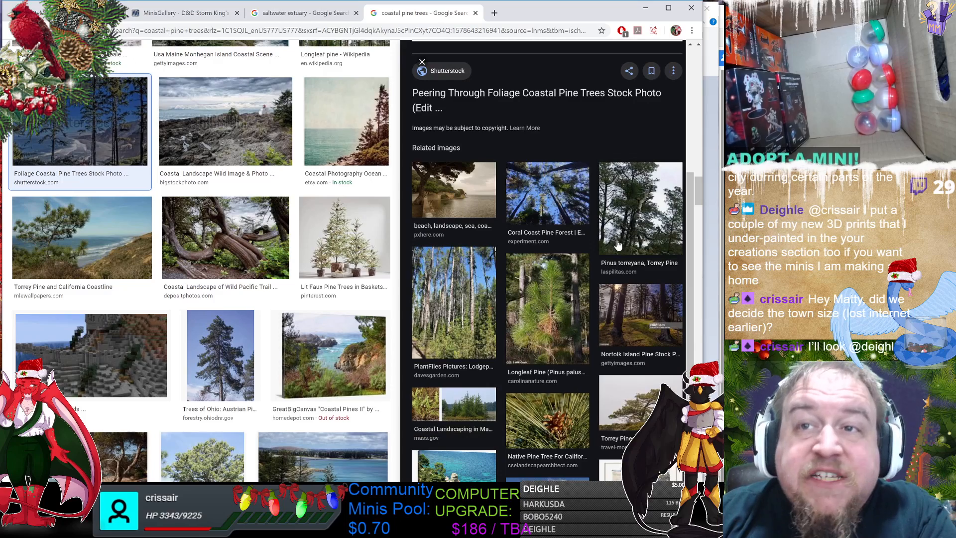
{"action": "scroll", "coordinate": [617, 245], "scroll_direction": "down", "scroll_amount": 1}
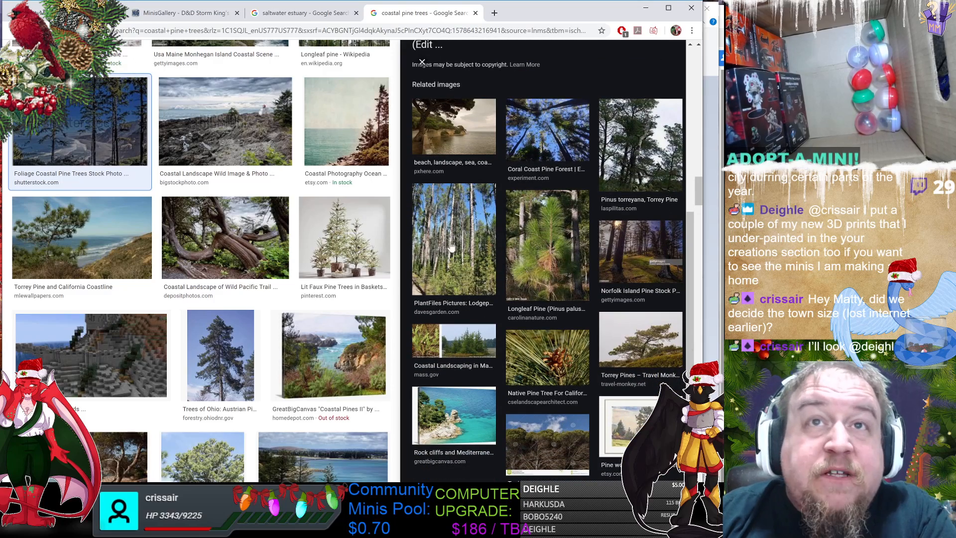
{"action": "left_click", "coordinate": [451, 247]}
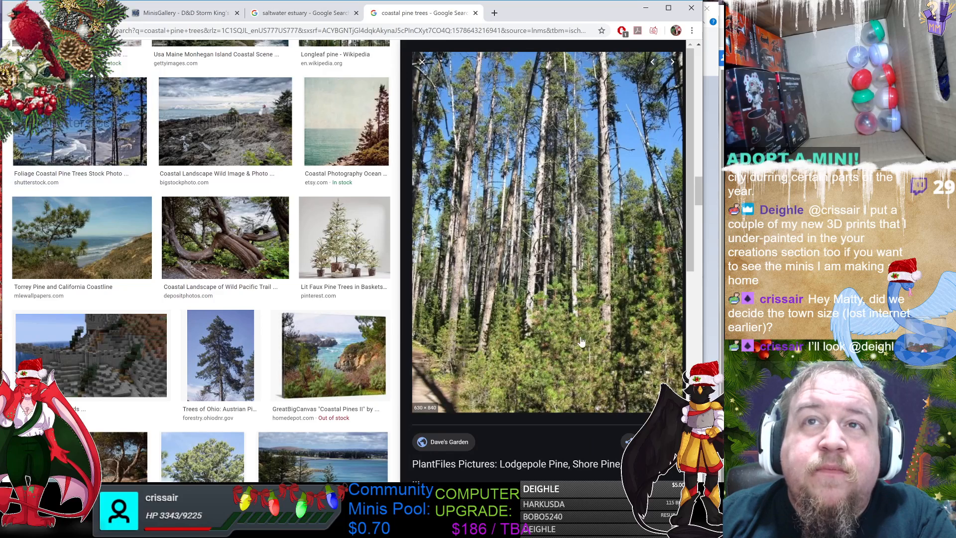
Step: Browse the coastal pine tree results for more forest references and preview Wired's "A Coast-to-Coast Forest" image
{"action": "scroll", "coordinate": [320, 326], "scroll_direction": "up", "scroll_amount": 6}
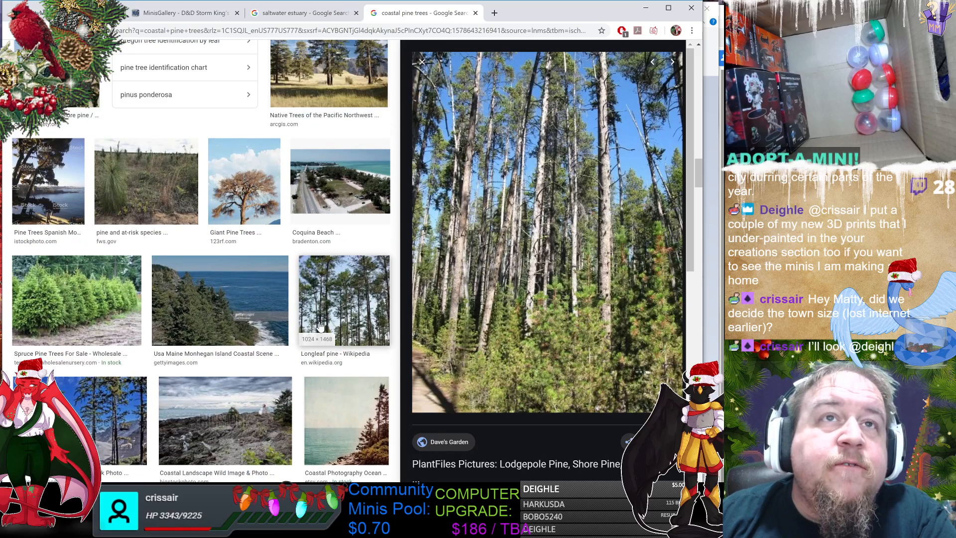
{"action": "scroll", "coordinate": [321, 325], "scroll_direction": "up", "scroll_amount": 4}
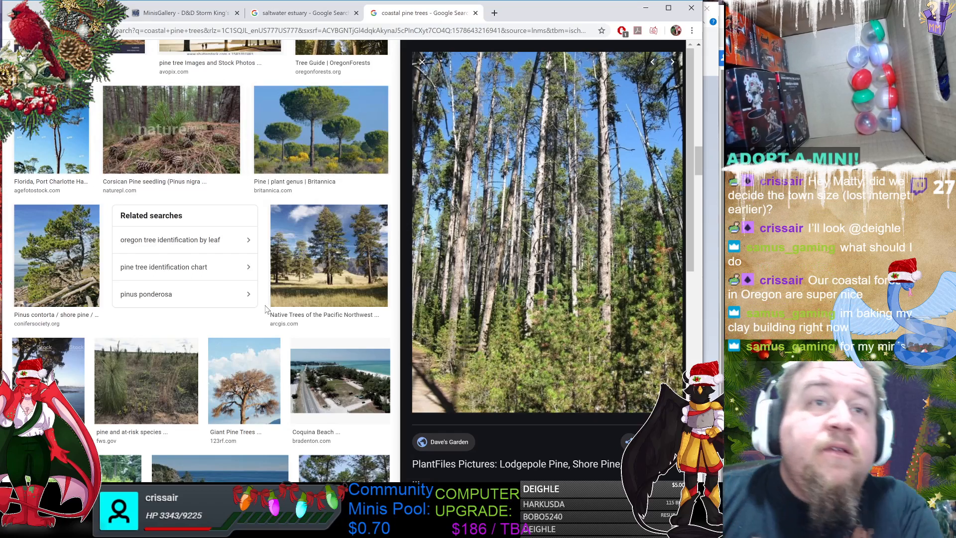
{"action": "scroll", "coordinate": [265, 309], "scroll_direction": "down", "scroll_amount": 6}
{"action": "scroll", "coordinate": [343, 309], "scroll_direction": "down", "scroll_amount": 6}
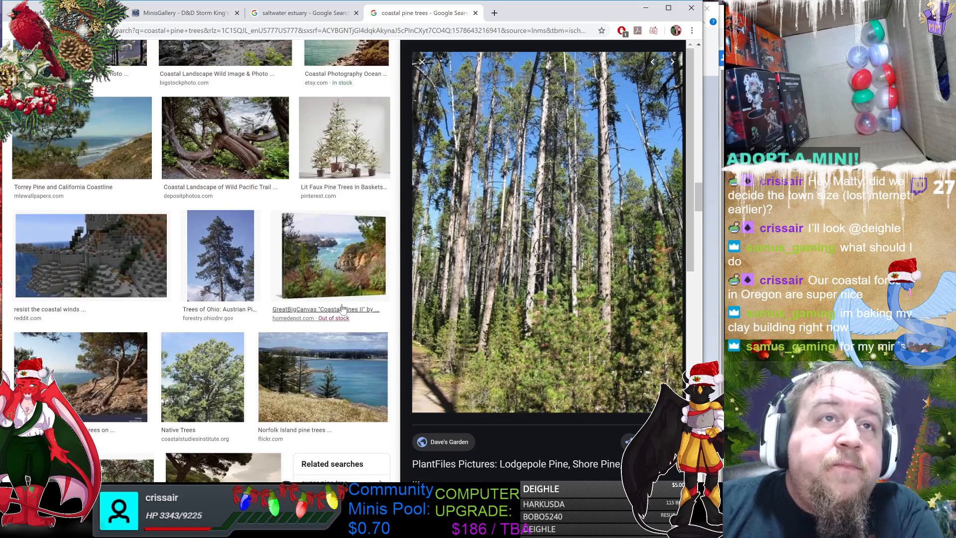
{"action": "scroll", "coordinate": [342, 309], "scroll_direction": "down", "scroll_amount": 10}
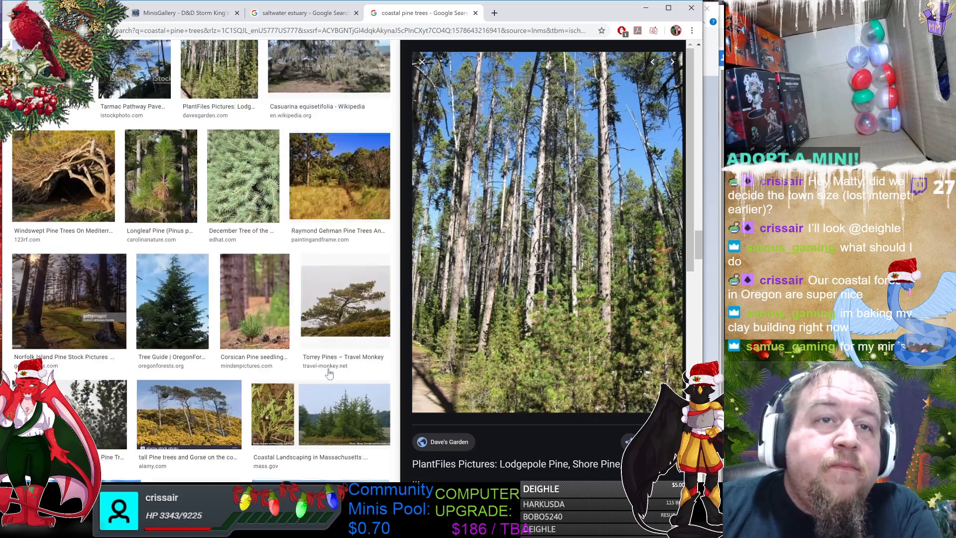
{"action": "scroll", "coordinate": [329, 374], "scroll_direction": "down", "scroll_amount": 5}
{"action": "scroll", "coordinate": [348, 311], "scroll_direction": "down", "scroll_amount": 5}
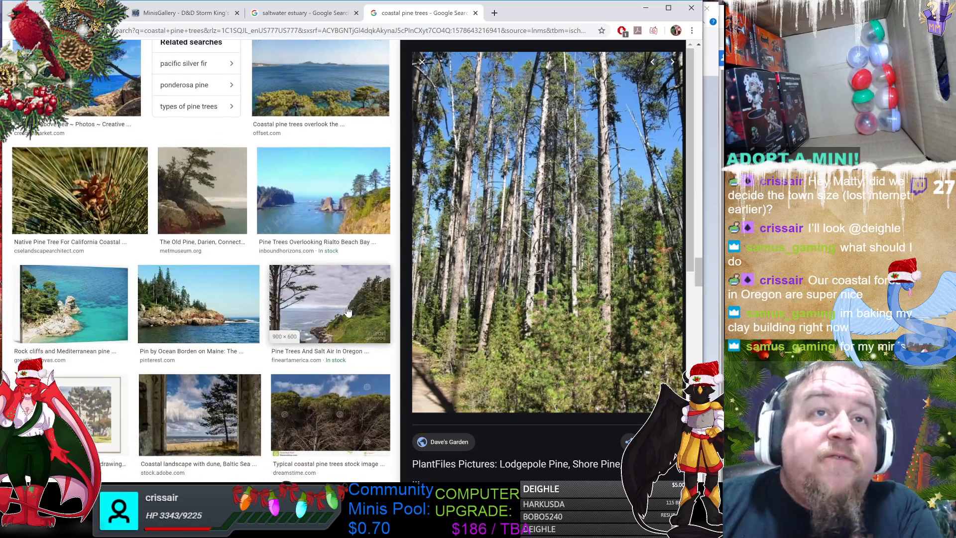
{"action": "scroll", "coordinate": [338, 314], "scroll_direction": "down", "scroll_amount": 8}
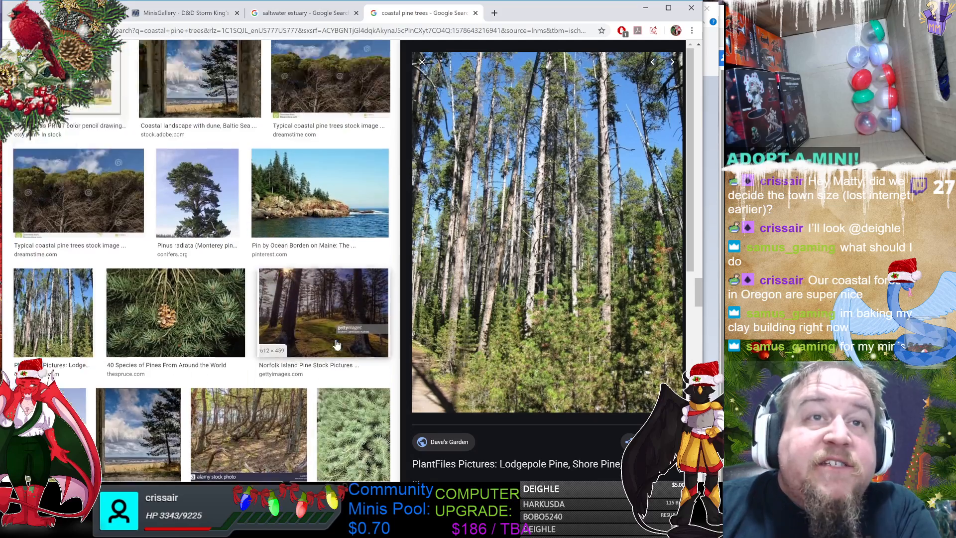
{"action": "scroll", "coordinate": [331, 333], "scroll_direction": "down", "scroll_amount": 8}
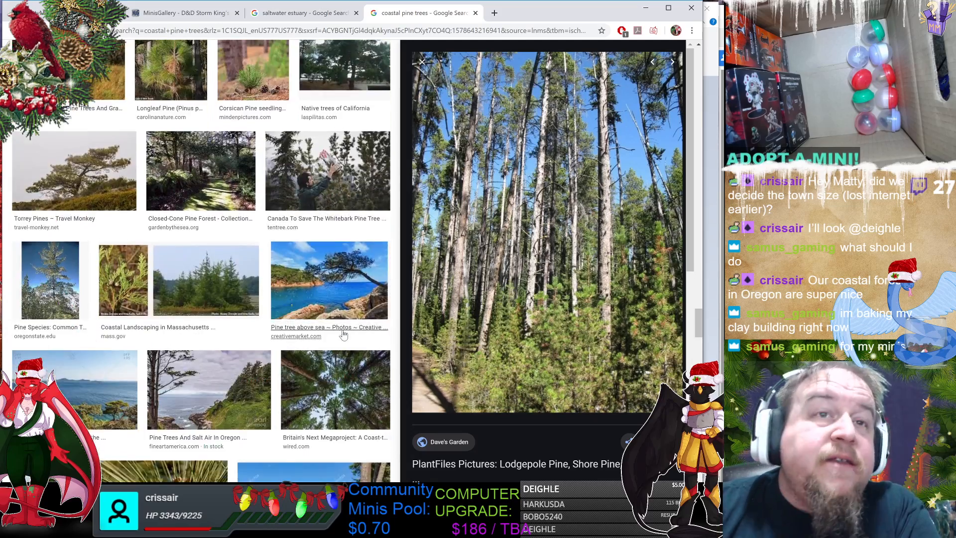
{"action": "left_click", "coordinate": [330, 192]}
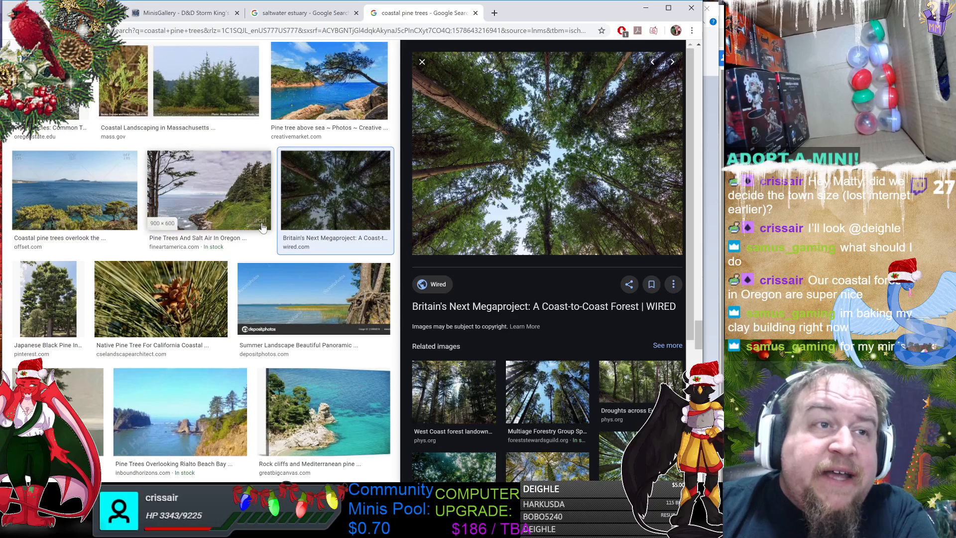
Step: Look further through the coastal pine results and preview the Bigstock "Windswept Cypress Pine" photo
{"action": "scroll", "coordinate": [368, 297], "scroll_direction": "down", "scroll_amount": 7}
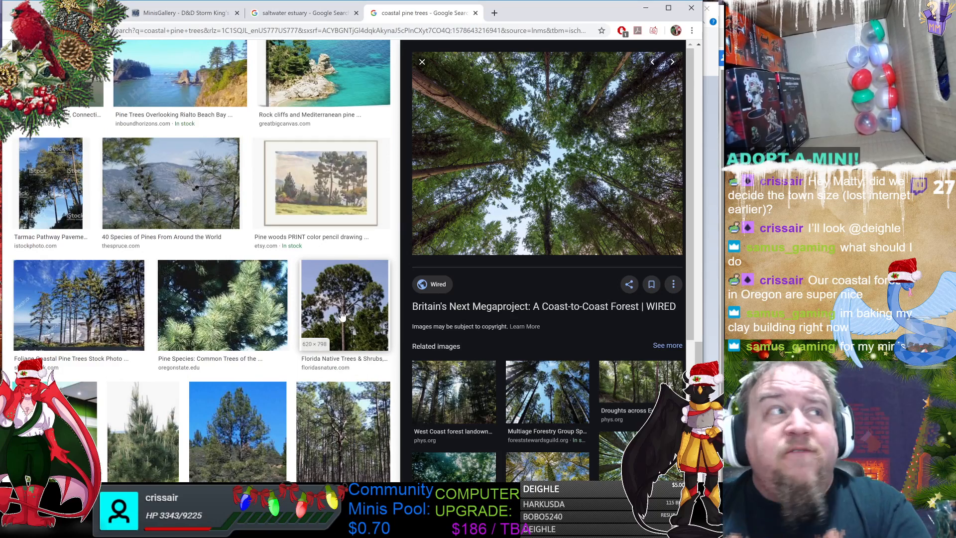
{"action": "scroll", "coordinate": [326, 319], "scroll_direction": "down", "scroll_amount": 7}
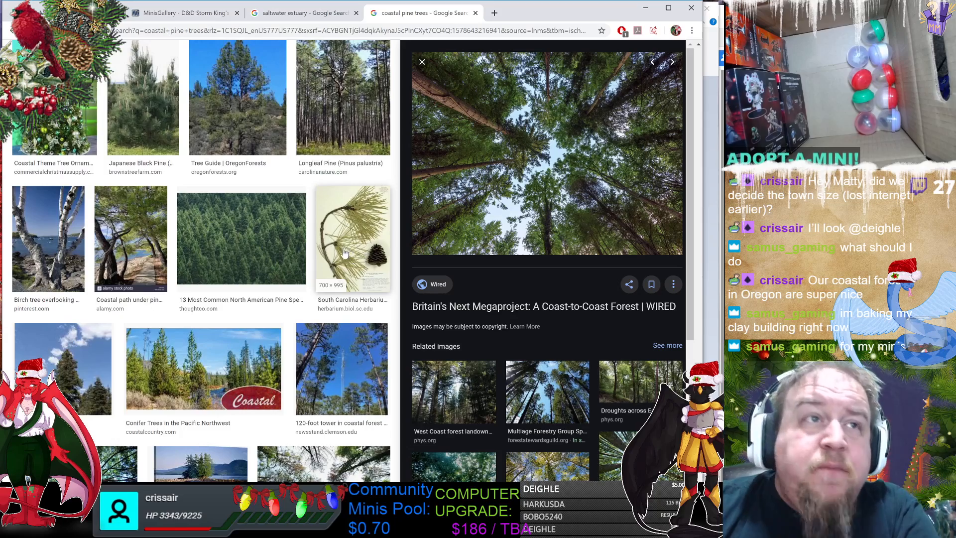
{"action": "scroll", "coordinate": [335, 282], "scroll_direction": "down", "scroll_amount": 5}
{"action": "scroll", "coordinate": [333, 282], "scroll_direction": "down", "scroll_amount": 4}
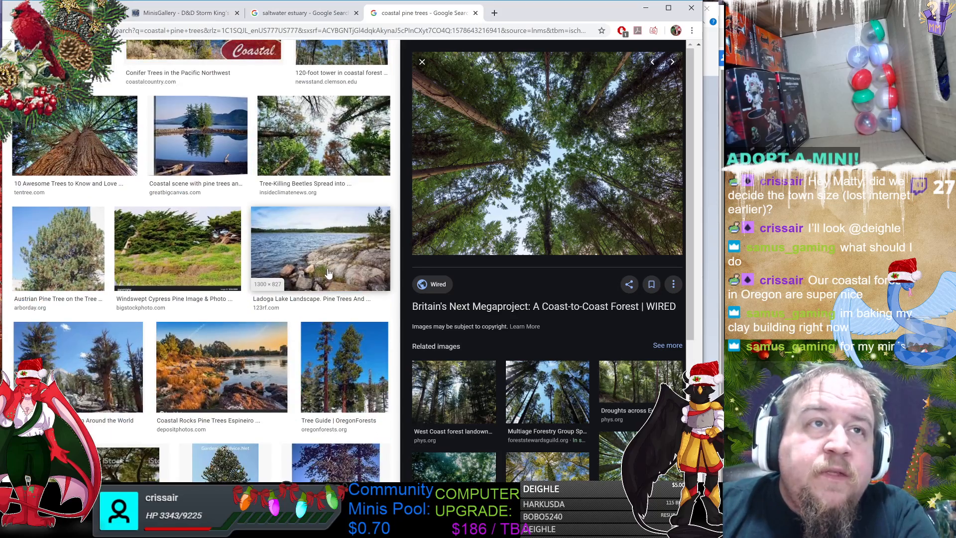
{"action": "left_click", "coordinate": [176, 234]}
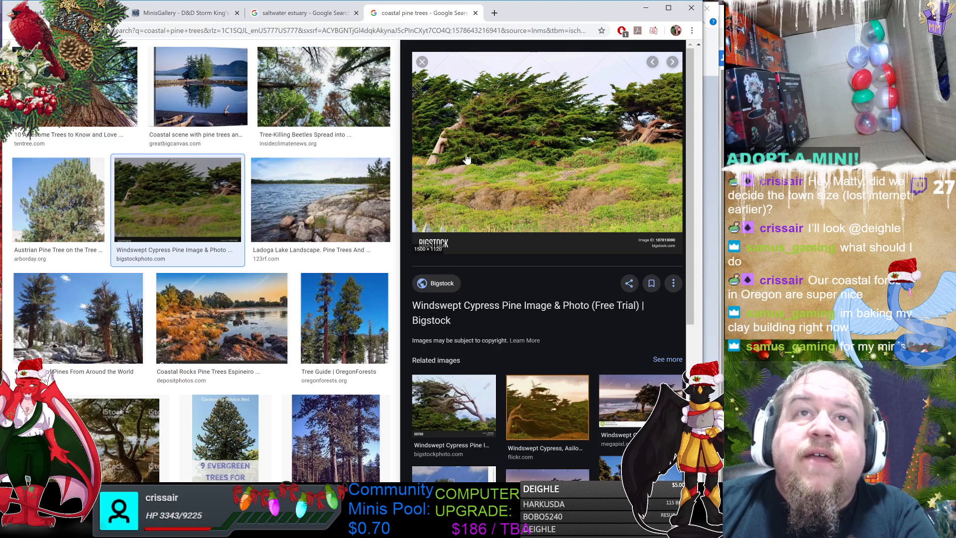
Step: View the related Alamy photos of the gnarled windswept tree at Golden Cap, Dorset, and the wind-blown tree by the sea
{"action": "scroll", "coordinate": [570, 271], "scroll_direction": "down", "scroll_amount": 4}
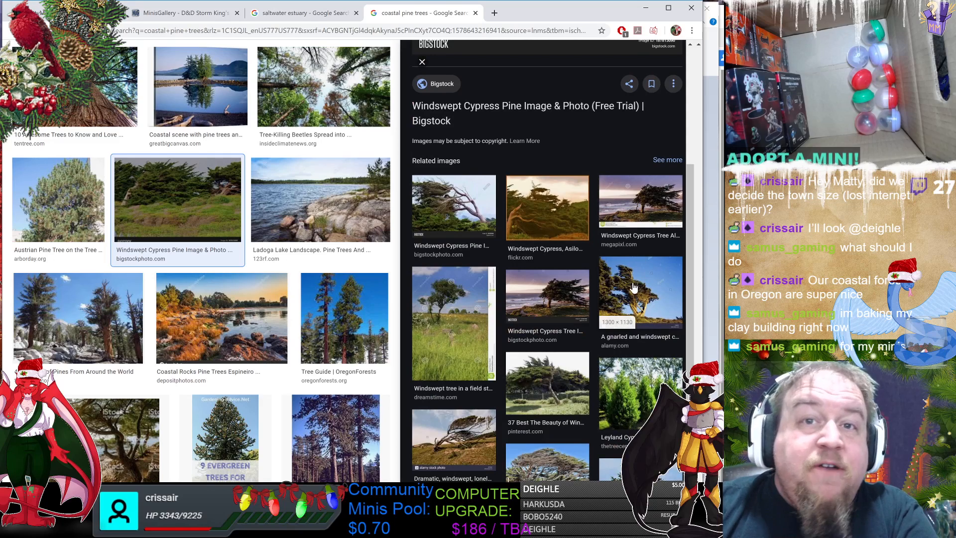
{"action": "left_click", "coordinate": [454, 439]}
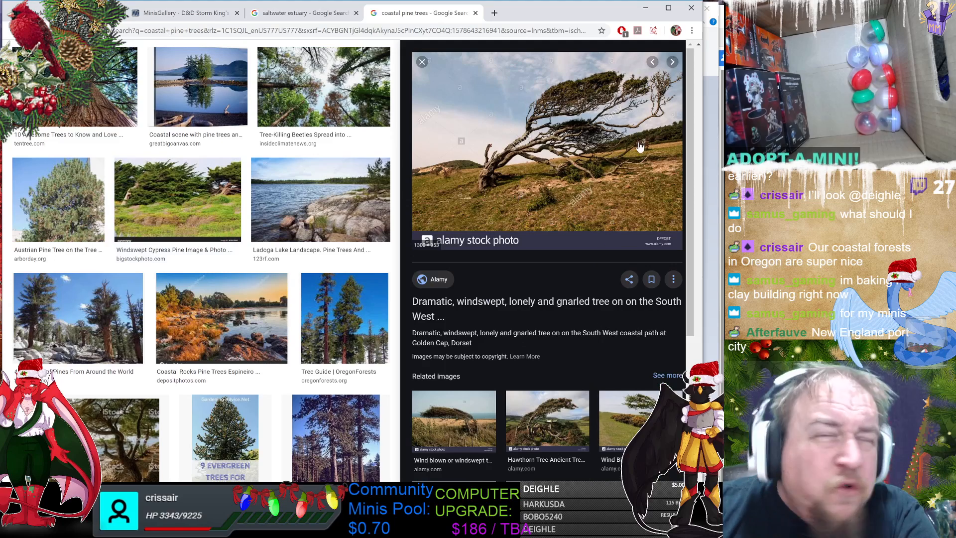
{"action": "scroll", "coordinate": [633, 294], "scroll_direction": "down", "scroll_amount": 3}
{"action": "left_click", "coordinate": [642, 269]}
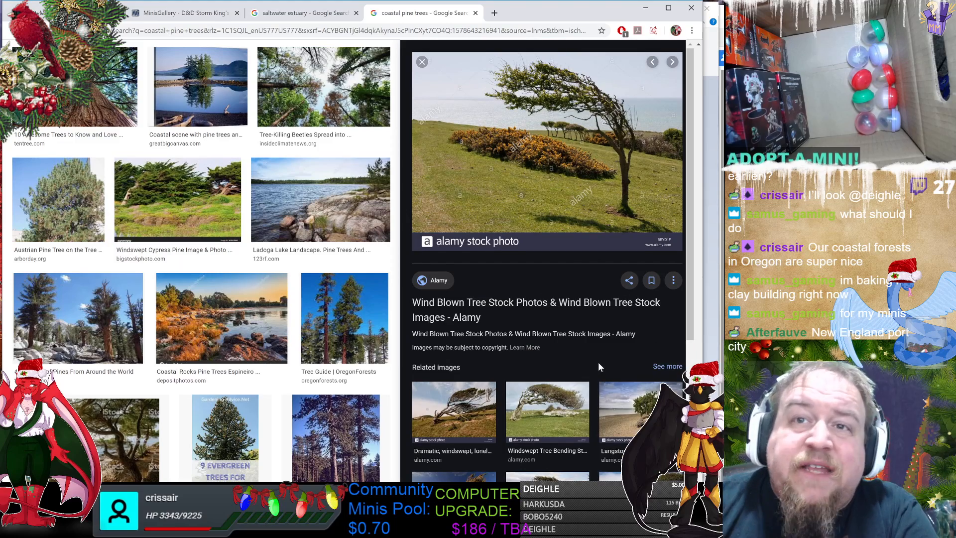
Step: Examine related images of wind-bent New Zealand trees, preview Stuff.co.nz's farmer's windblown trees, and continue through the coastal pine results
{"action": "scroll", "coordinate": [599, 366], "scroll_direction": "down", "scroll_amount": 3}
{"action": "scroll", "coordinate": [644, 398], "scroll_direction": "down", "scroll_amount": 2}
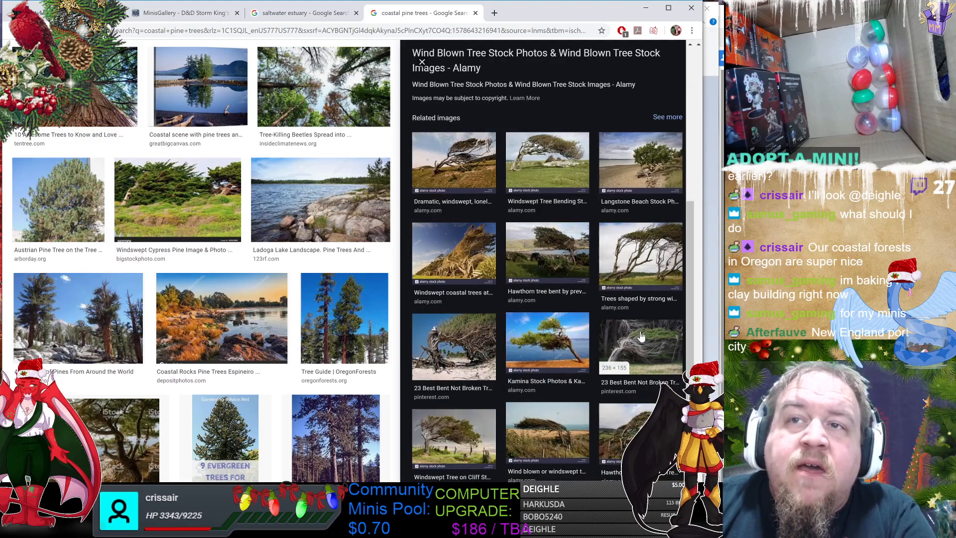
{"action": "left_click", "coordinate": [615, 322]}
{"action": "scroll", "coordinate": [568, 331], "scroll_direction": "down", "scroll_amount": 5}
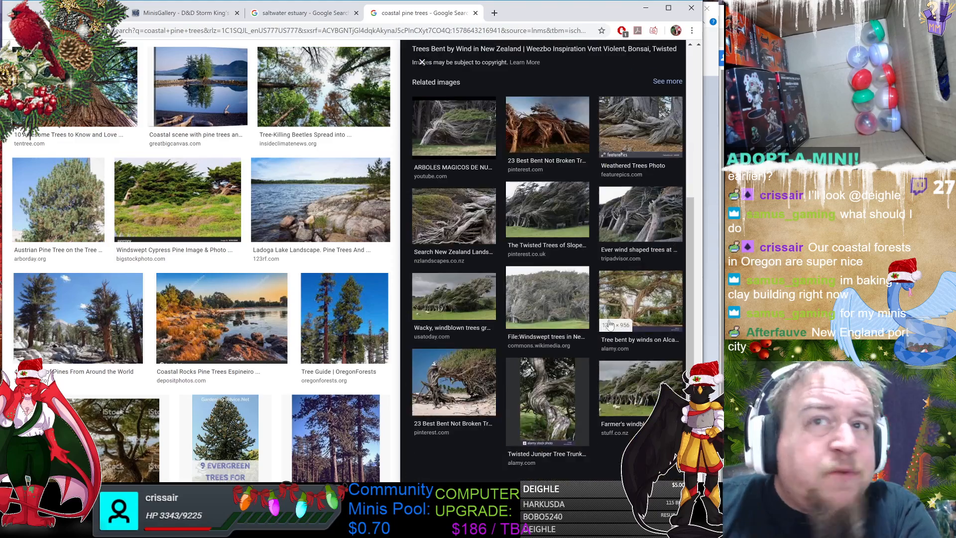
{"action": "left_click", "coordinate": [642, 381]}
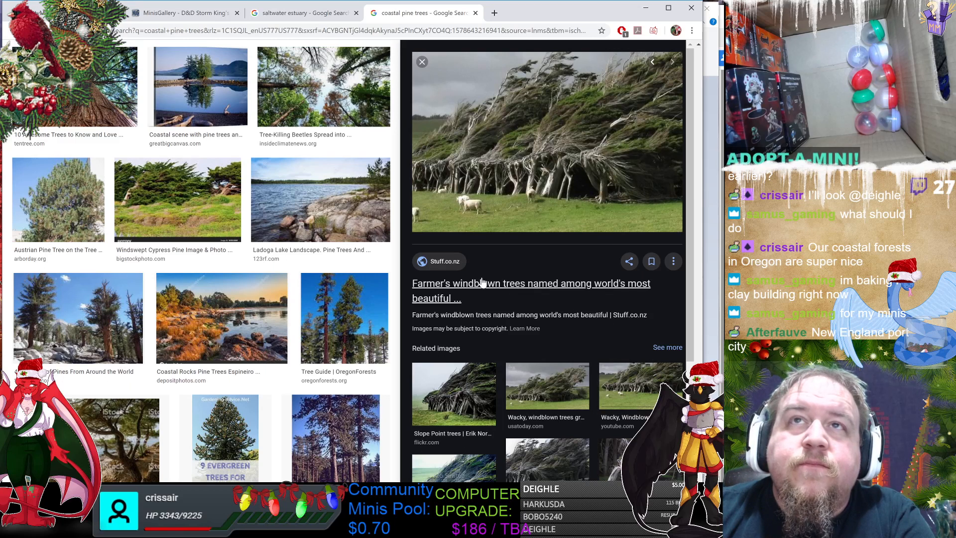
{"action": "scroll", "coordinate": [342, 287], "scroll_direction": "down", "scroll_amount": 8}
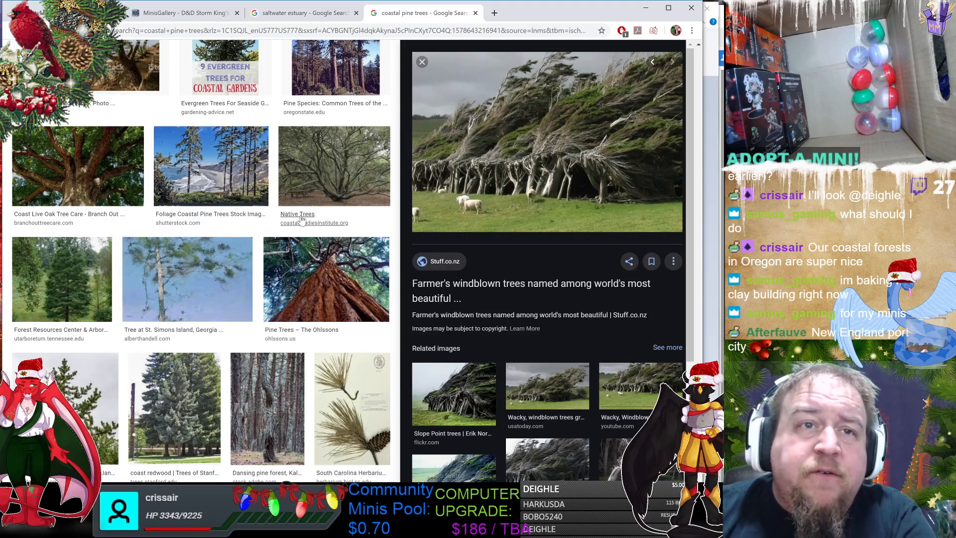
Step: Look back through the coastal pine results, preview Depositphotos' "Coastal Rocks Pine Trees Espineiro Beach" photo, and check its related images
{"action": "scroll", "coordinate": [304, 219], "scroll_direction": "up", "scroll_amount": 3}
{"action": "scroll", "coordinate": [303, 227], "scroll_direction": "up", "scroll_amount": 3}
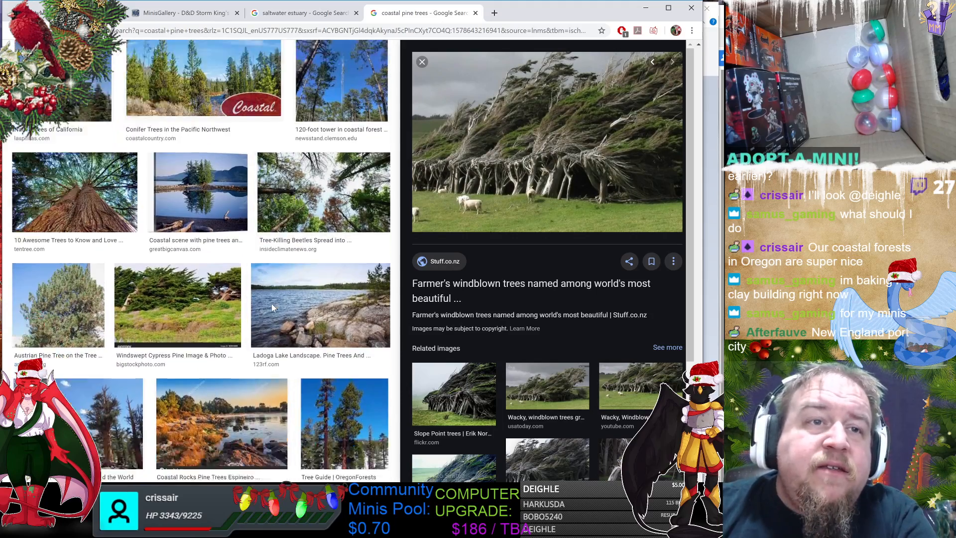
{"action": "scroll", "coordinate": [271, 303], "scroll_direction": "down", "scroll_amount": 1}
{"action": "left_click", "coordinate": [220, 165]}
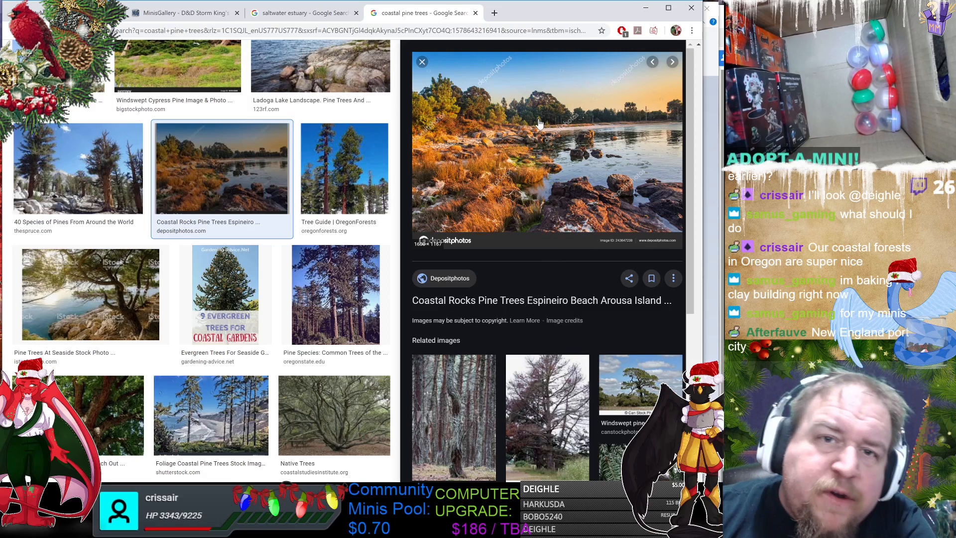
{"action": "scroll", "coordinate": [543, 229], "scroll_direction": "down", "scroll_amount": 3}
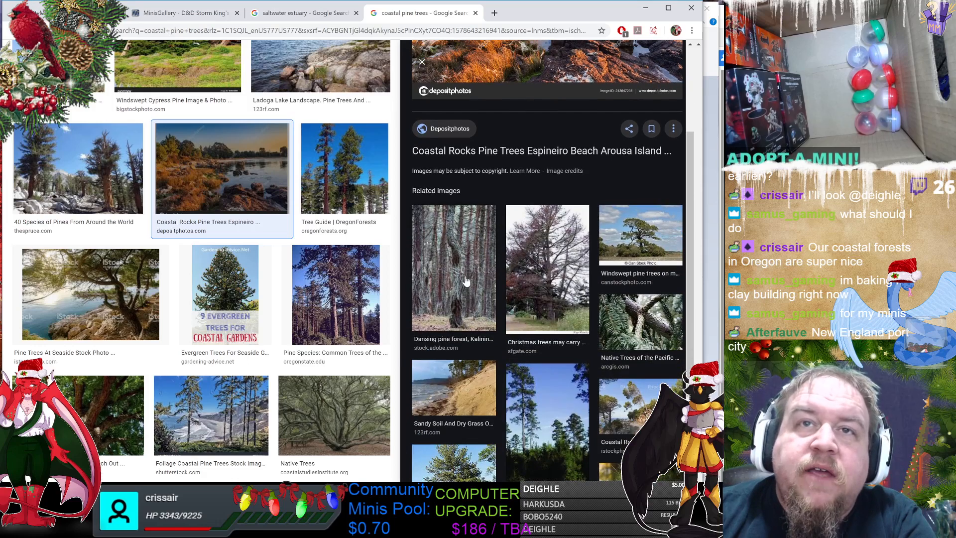
Step: Preview Adobe Stock's "Dansing pine forest, Kaliningrad" photo and look through its related coastal pine images
{"action": "left_click", "coordinate": [466, 282]}
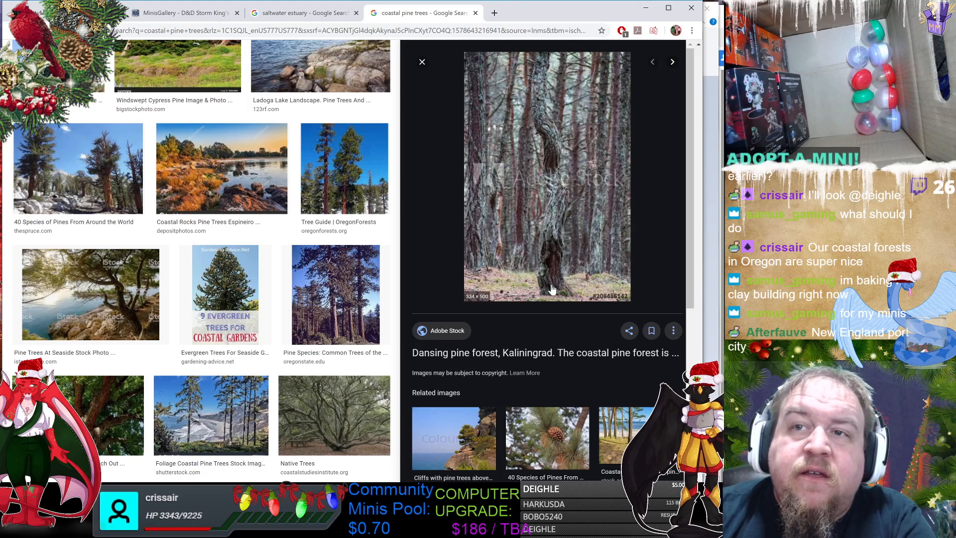
{"action": "scroll", "coordinate": [563, 299], "scroll_direction": "down", "scroll_amount": 3}
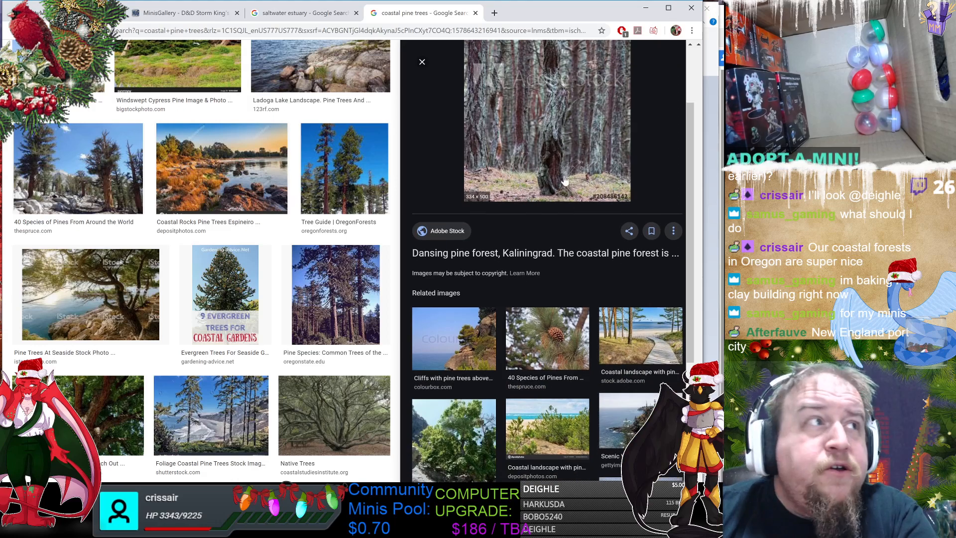
{"action": "scroll", "coordinate": [564, 183], "scroll_direction": "down", "scroll_amount": 3}
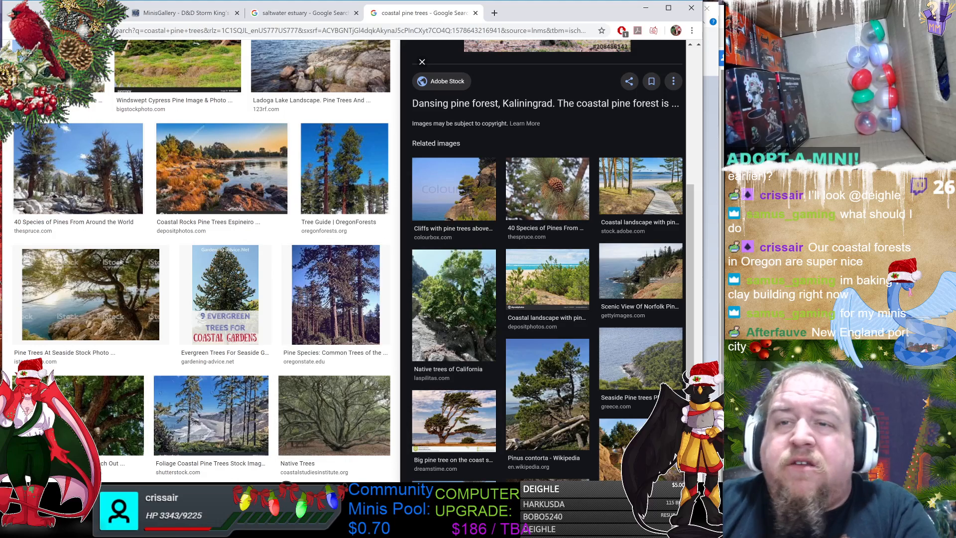
{"action": "scroll", "coordinate": [538, 346], "scroll_direction": "down", "scroll_amount": 2}
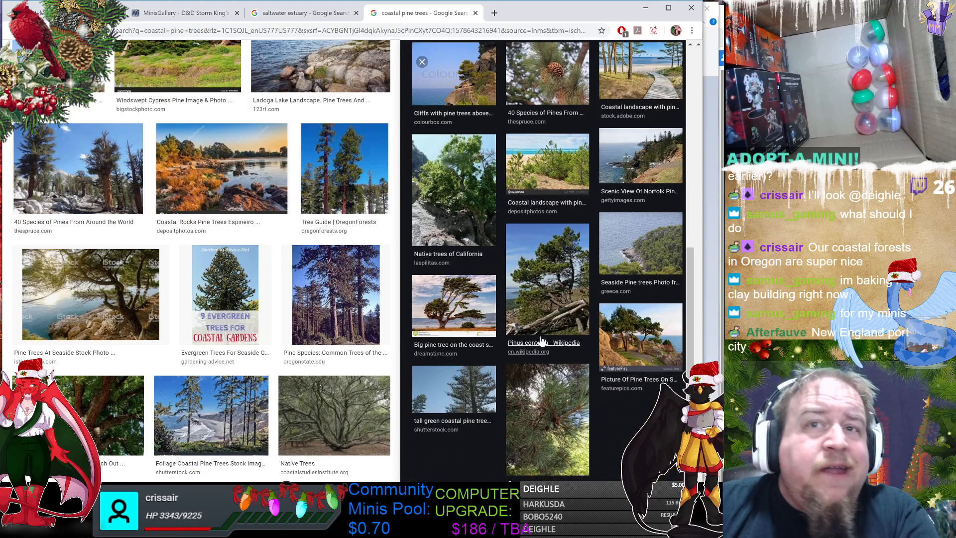
{"action": "scroll", "coordinate": [542, 310], "scroll_direction": "up", "scroll_amount": 8}
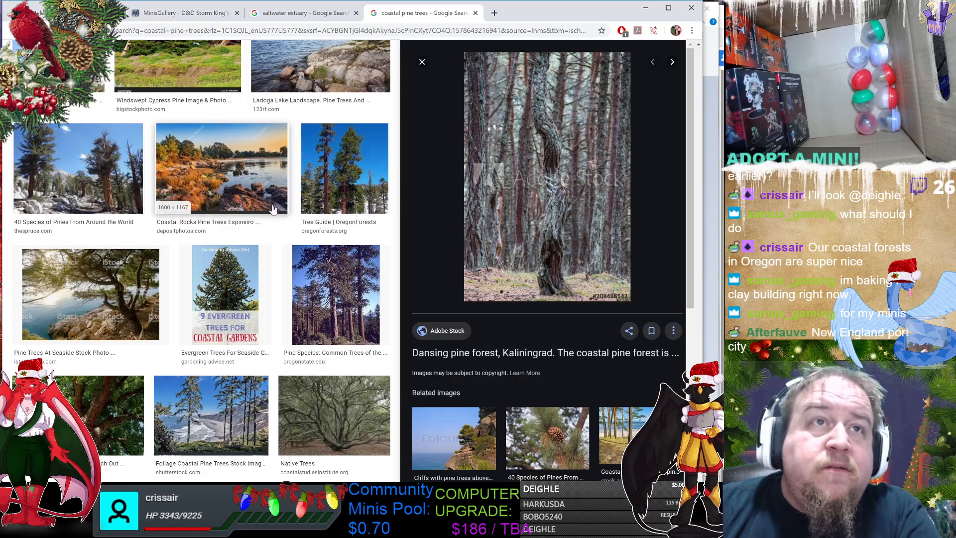
Step: Browse far down the coastal pine tree results for more shoreline forest references, returning to the first results
{"action": "scroll", "coordinate": [284, 234], "scroll_direction": "down", "scroll_amount": 4}
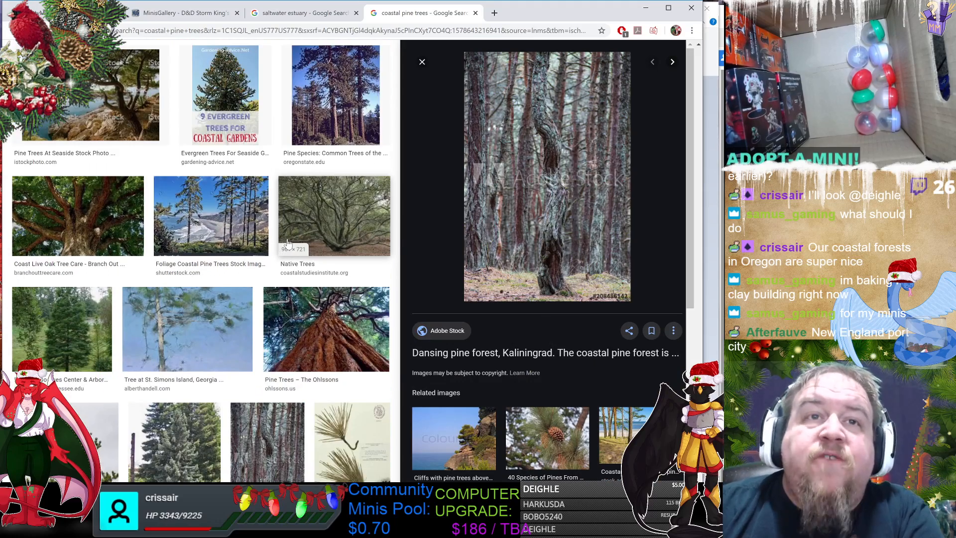
{"action": "scroll", "coordinate": [286, 259], "scroll_direction": "down", "scroll_amount": 5}
{"action": "scroll", "coordinate": [286, 259], "scroll_direction": "down", "scroll_amount": 6}
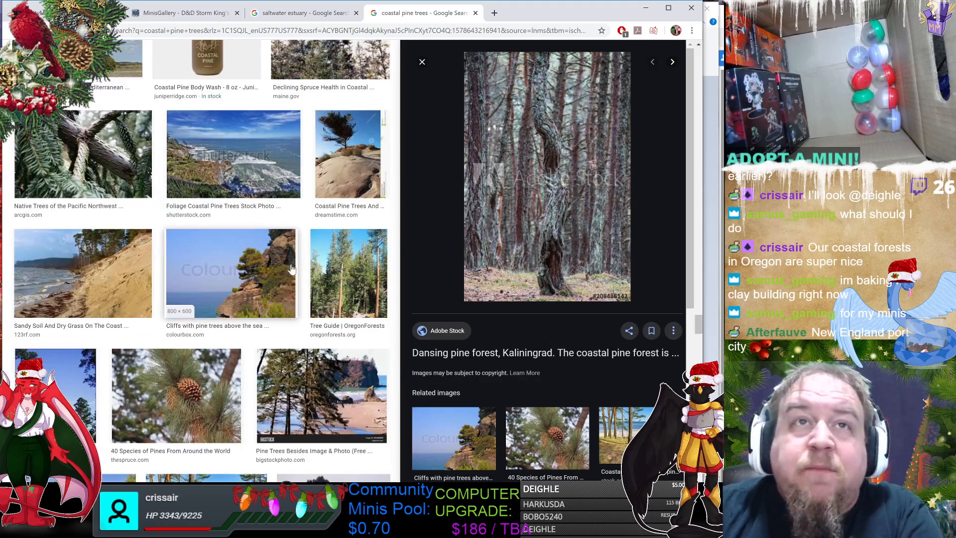
{"action": "scroll", "coordinate": [293, 274], "scroll_direction": "down", "scroll_amount": 5}
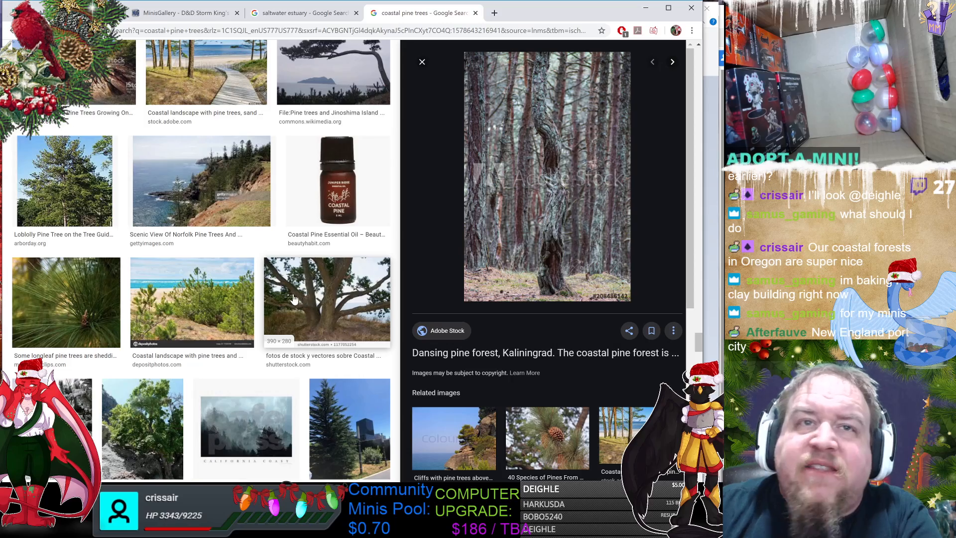
{"action": "scroll", "coordinate": [300, 294], "scroll_direction": "down", "scroll_amount": 6}
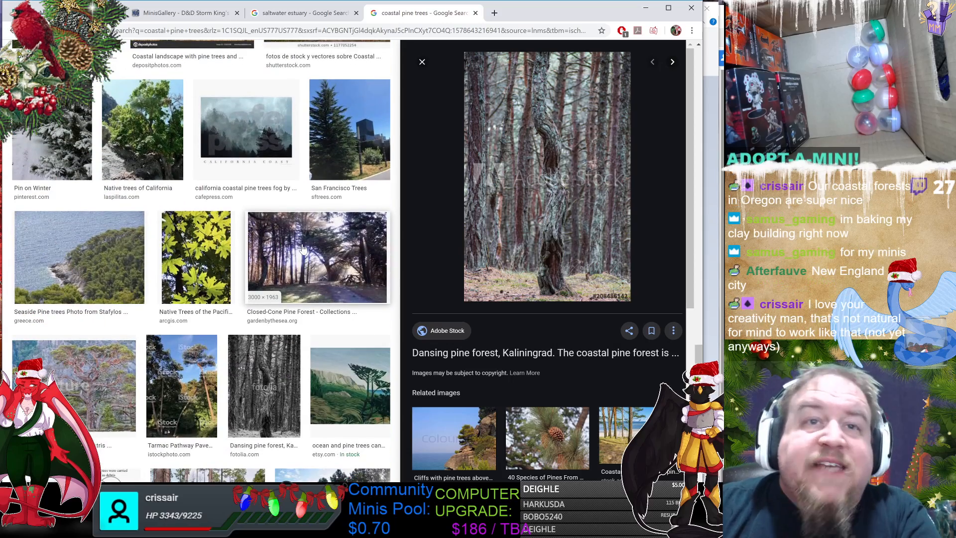
{"action": "scroll", "coordinate": [305, 264], "scroll_direction": "down", "scroll_amount": 8}
{"action": "scroll", "coordinate": [314, 274], "scroll_direction": "down", "scroll_amount": 3}
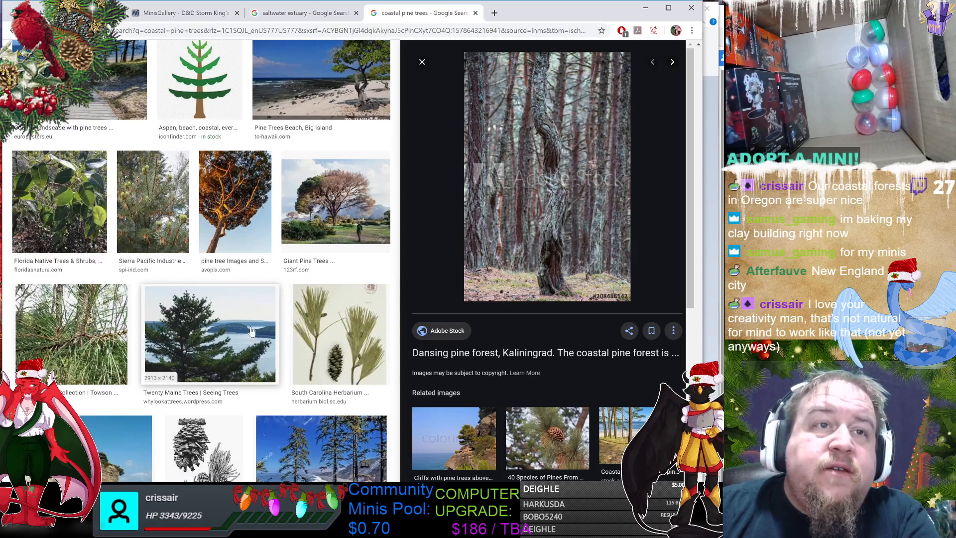
{"action": "scroll", "coordinate": [299, 324], "scroll_direction": "down", "scroll_amount": 5}
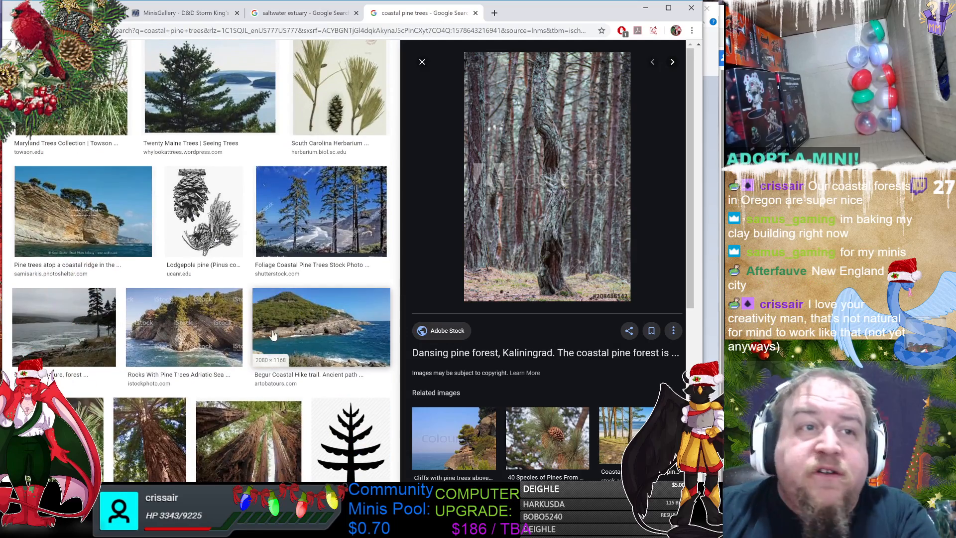
{"action": "scroll", "coordinate": [293, 329], "scroll_direction": "down", "scroll_amount": 7}
{"action": "scroll", "coordinate": [293, 329], "scroll_direction": "down", "scroll_amount": 15}
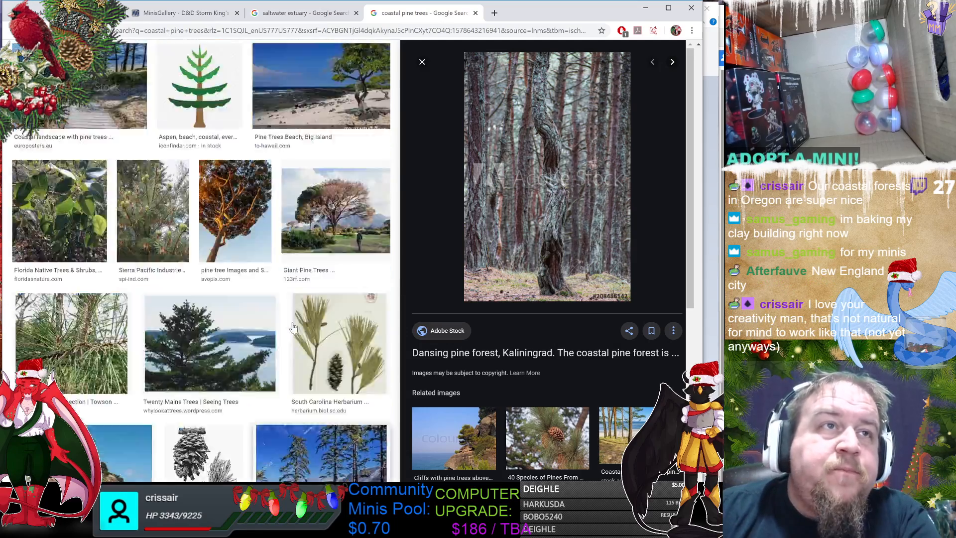
{"action": "scroll", "coordinate": [293, 327], "scroll_direction": "down", "scroll_amount": 15}
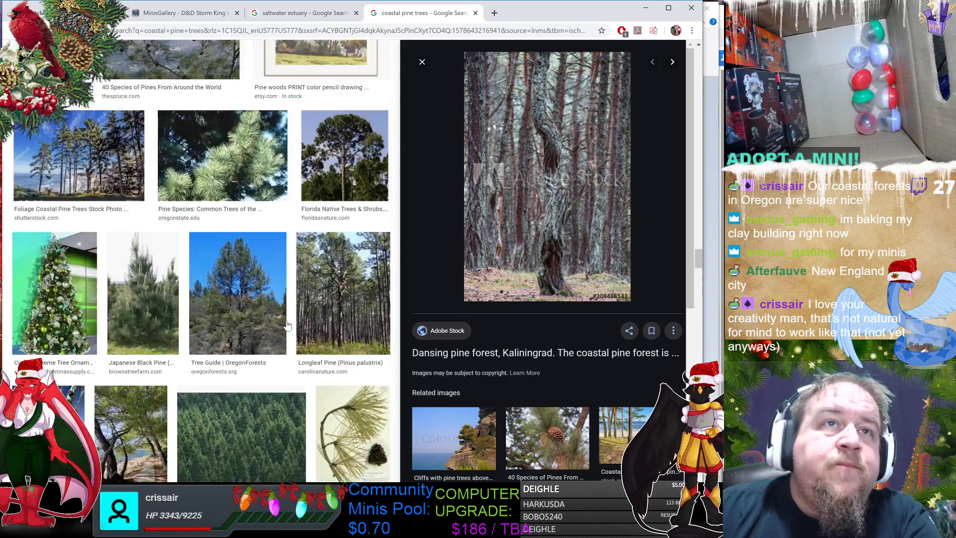
{"action": "scroll", "coordinate": [274, 317], "scroll_direction": "down", "scroll_amount": 15}
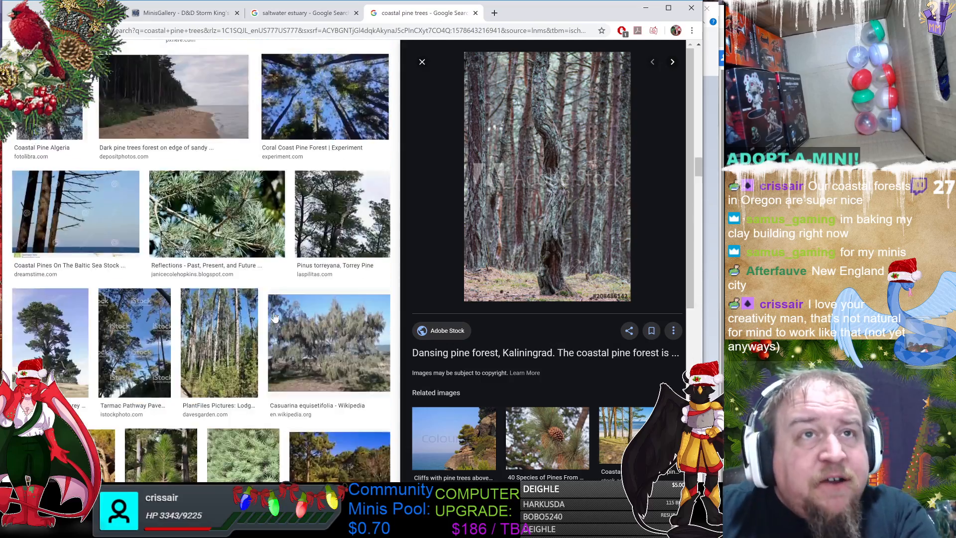
{"action": "scroll", "coordinate": [274, 316], "scroll_direction": "up", "scroll_amount": 15}
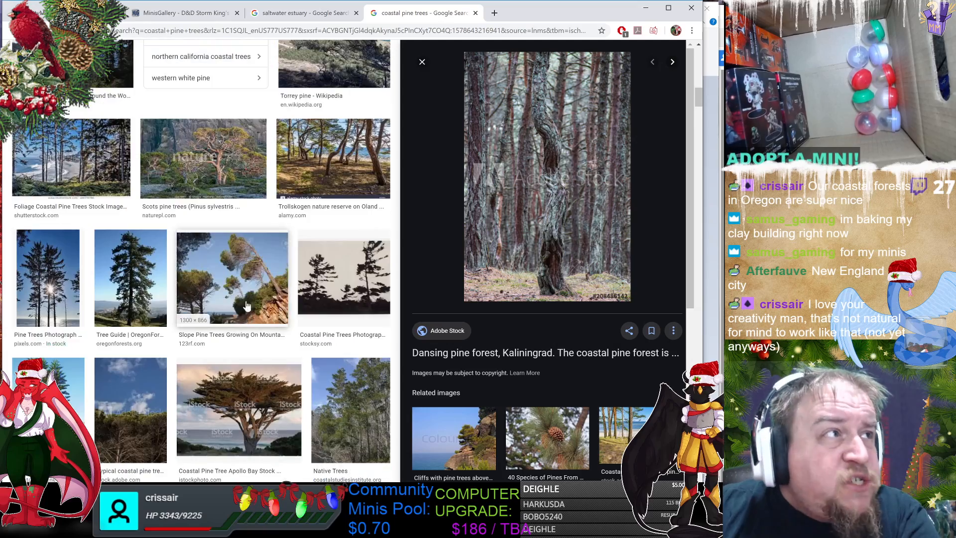
{"action": "scroll", "coordinate": [273, 289], "scroll_direction": "up", "scroll_amount": 3}
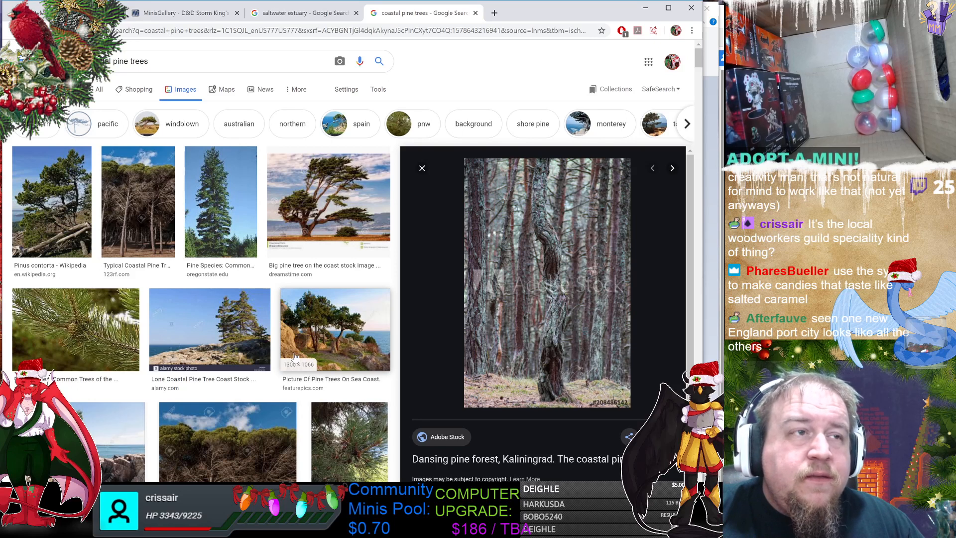
Step: Preview Alamy's dune pines at Wells, Norfolk, and Shutterstock's "Peering Through Foliage Coastal Pine Trees", and revisit the saltwater estuary results
{"action": "scroll", "coordinate": [295, 357], "scroll_direction": "down", "scroll_amount": 7}
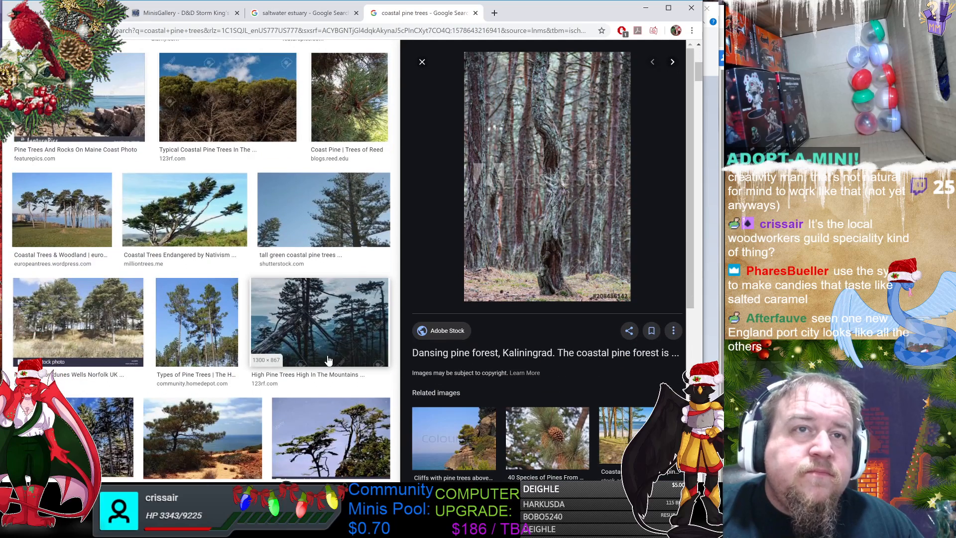
{"action": "left_click", "coordinate": [82, 316]}
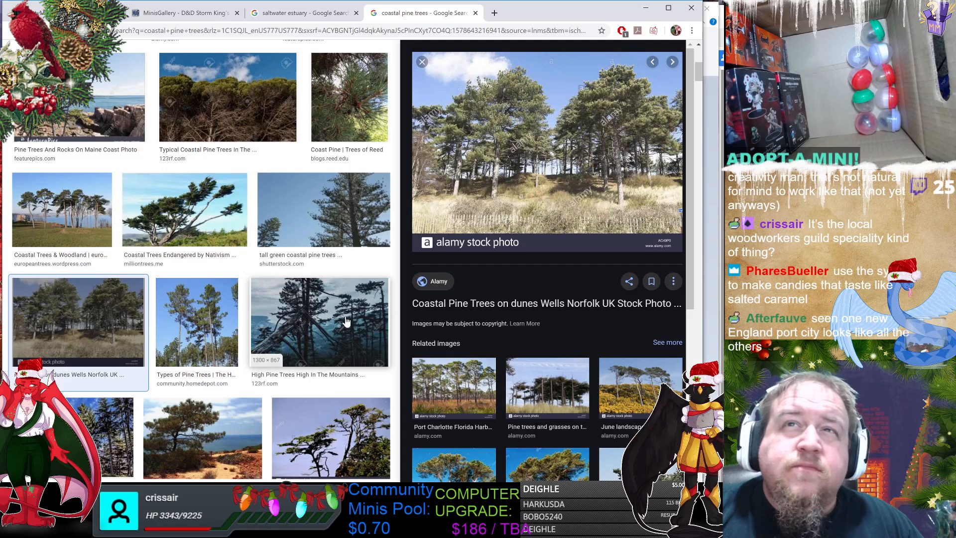
{"action": "left_click", "coordinate": [117, 432]}
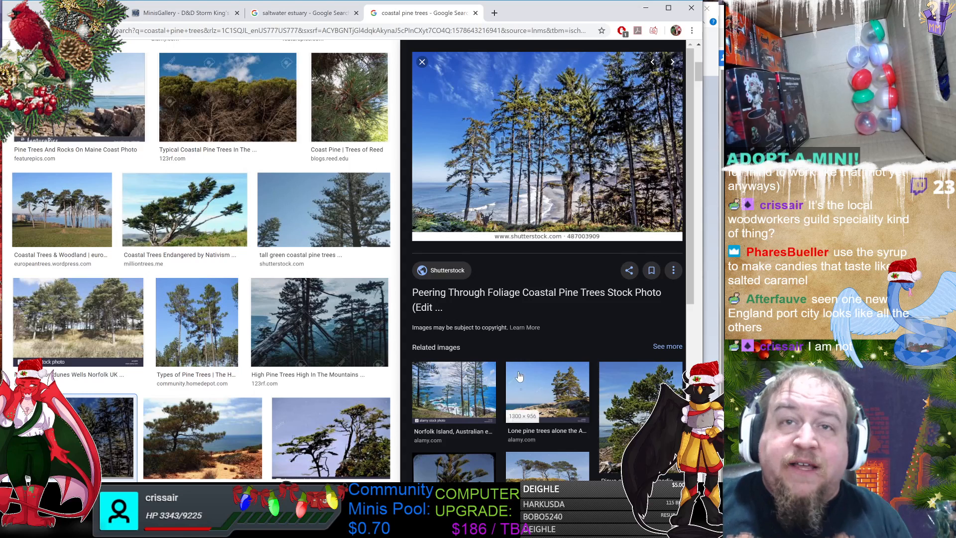
{"action": "left_click", "coordinate": [304, 13]}
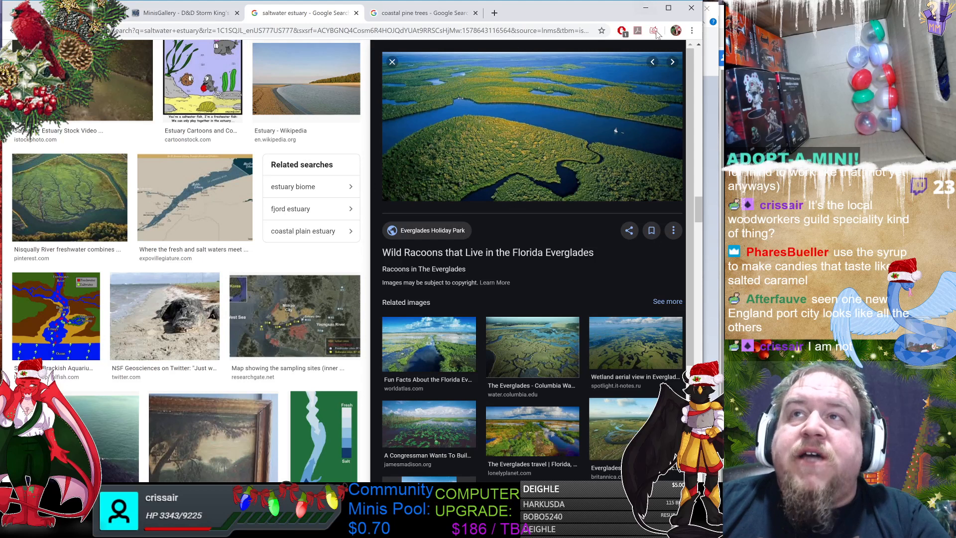
Step: Switch to Paint and draw a wavy lime coastline across the upper part of the canvas, descending toward its right edge
{"action": "left_click", "coordinate": [706, 255]}
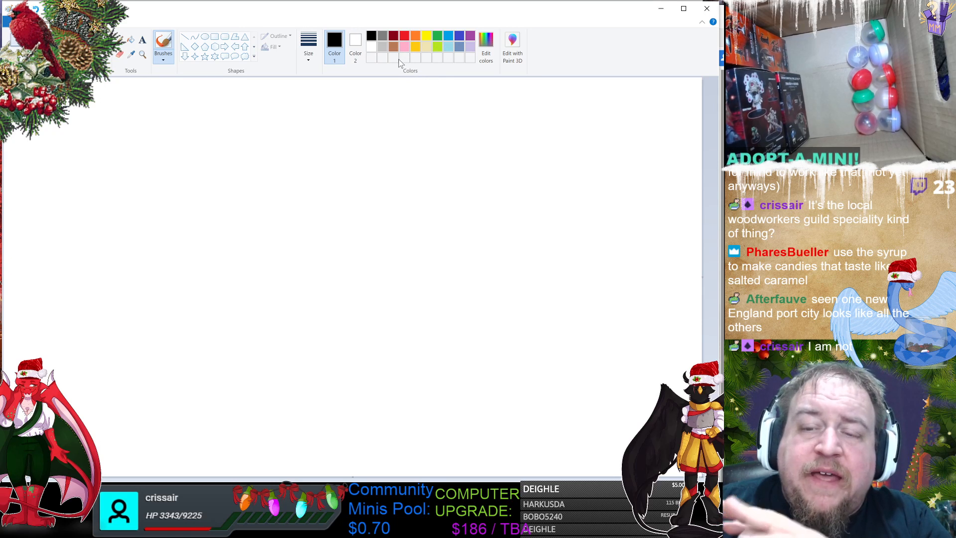
{"action": "left_click", "coordinate": [438, 47]}
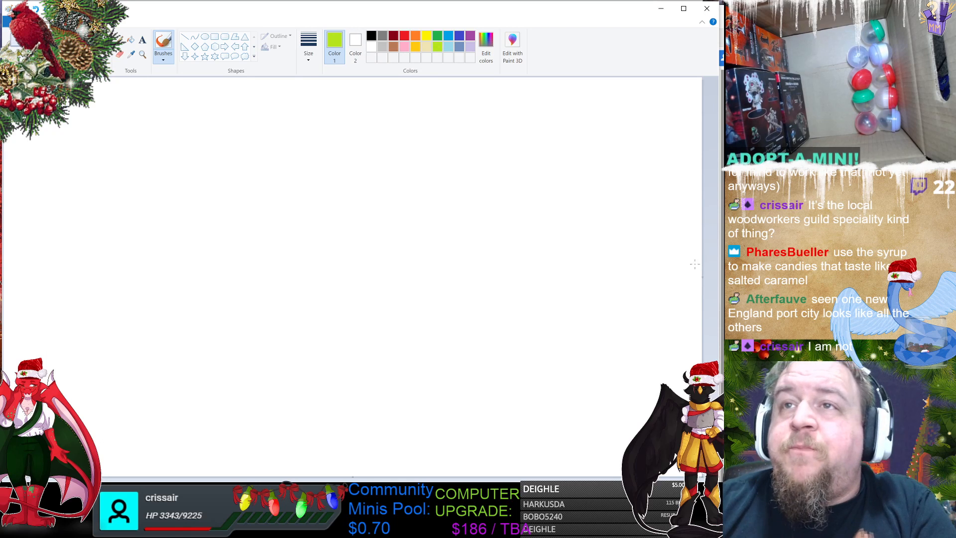
{"action": "mouse_move", "coordinate": [690, 242]}
{"action": "left_mouse_down"}
{"action": "mouse_move", "coordinate": [707, 255]}
{"action": "mouse_move", "coordinate": [660, 218]}
{"action": "mouse_move", "coordinate": [625, 149]}
{"action": "mouse_move", "coordinate": [523, 140]}
{"action": "mouse_move", "coordinate": [484, 114]}
{"action": "left_mouse_up"}
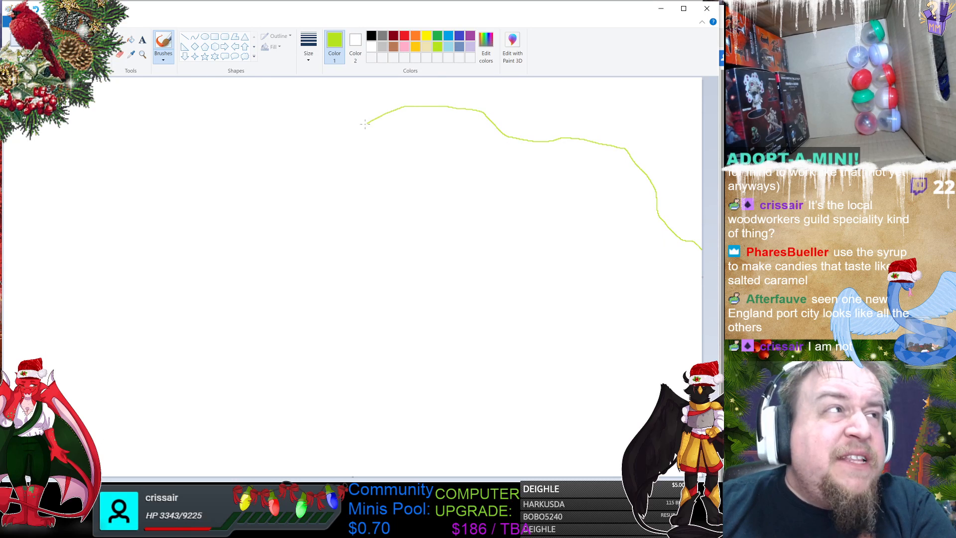
{"action": "left_click_drag", "start_coordinate": [365, 124], "coordinate": [207, 120]}
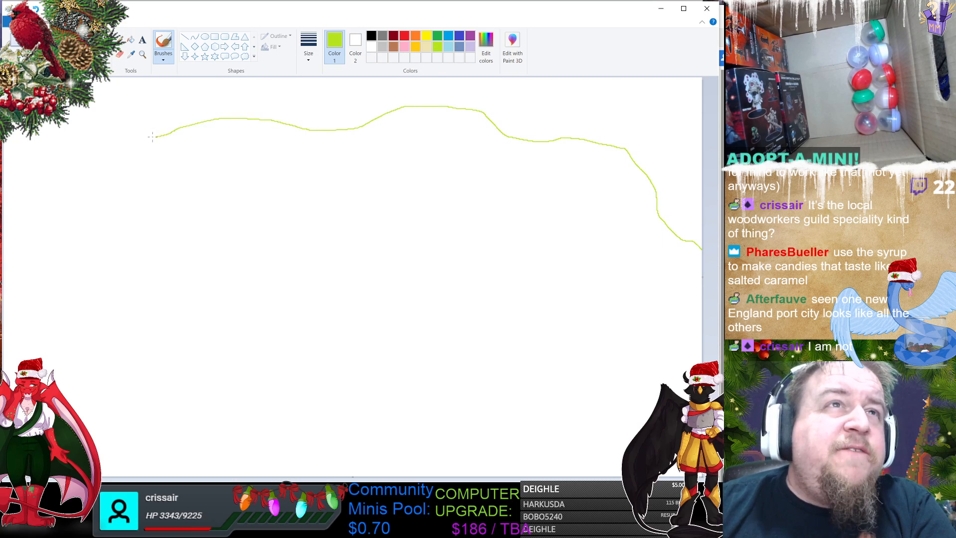
{"action": "mouse_move", "coordinate": [153, 136]}
{"action": "left_mouse_down"}
{"action": "mouse_move", "coordinate": [119, 134]}
{"action": "mouse_move", "coordinate": [86, 114]}
{"action": "left_mouse_up"}
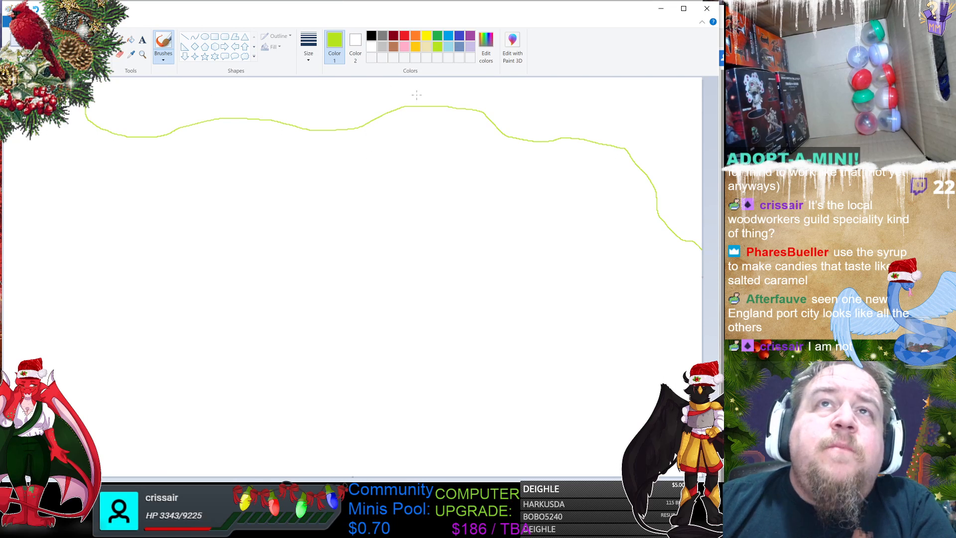
Step: Draw both banks of a river in light turquoise, running from the coastline's right part up to the canvas's upper edge
{"action": "left_click", "coordinate": [471, 47]}
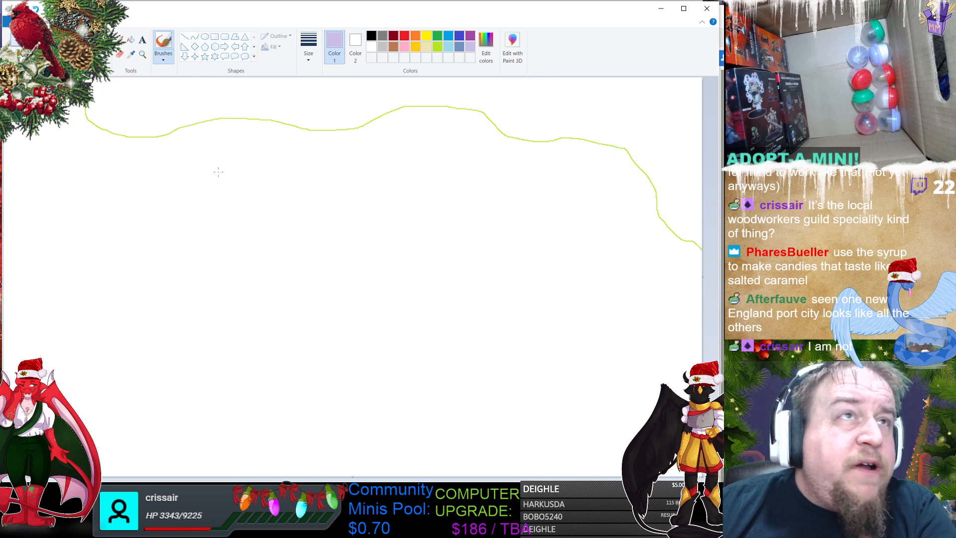
{"action": "left_click", "coordinate": [448, 47]}
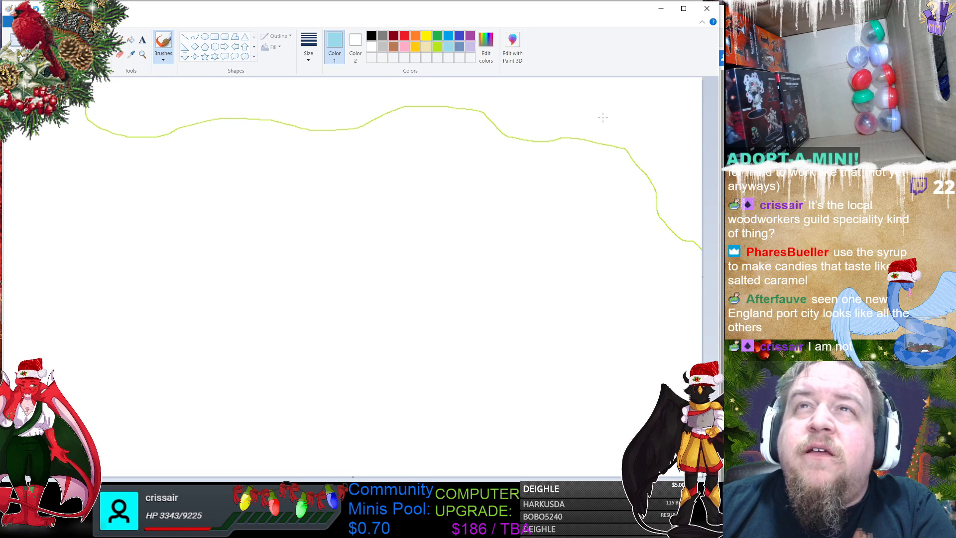
{"action": "left_click_drag", "start_coordinate": [601, 139], "coordinate": [598, 143]}
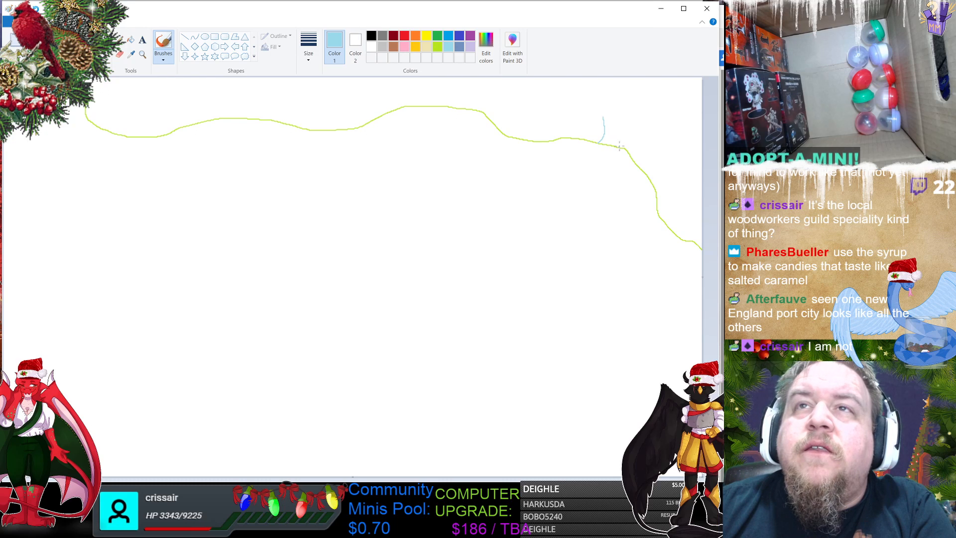
{"action": "left_click_drag", "start_coordinate": [620, 146], "coordinate": [616, 123]}
{"action": "left_click_drag", "start_coordinate": [628, 91], "coordinate": [634, 79]}
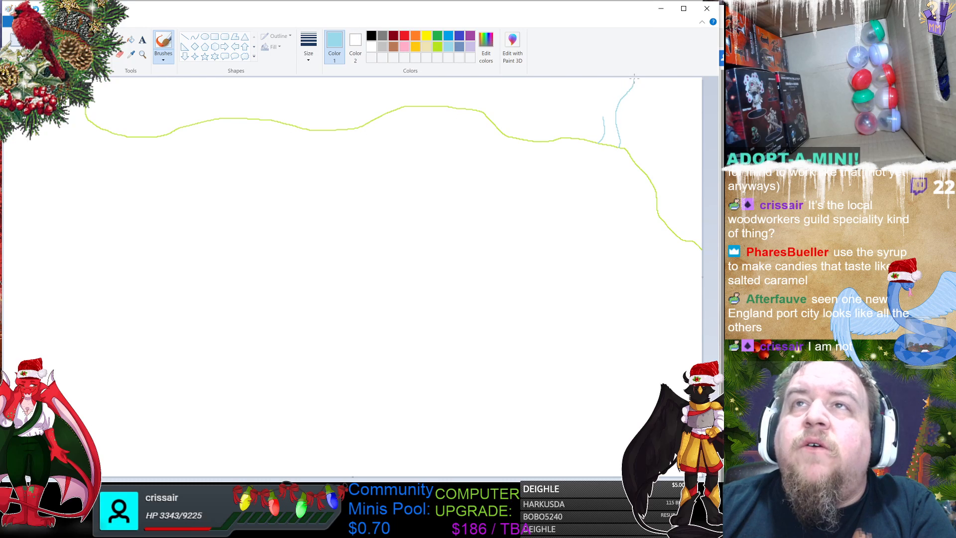
{"action": "left_click_drag", "start_coordinate": [602, 119], "coordinate": [623, 77]}
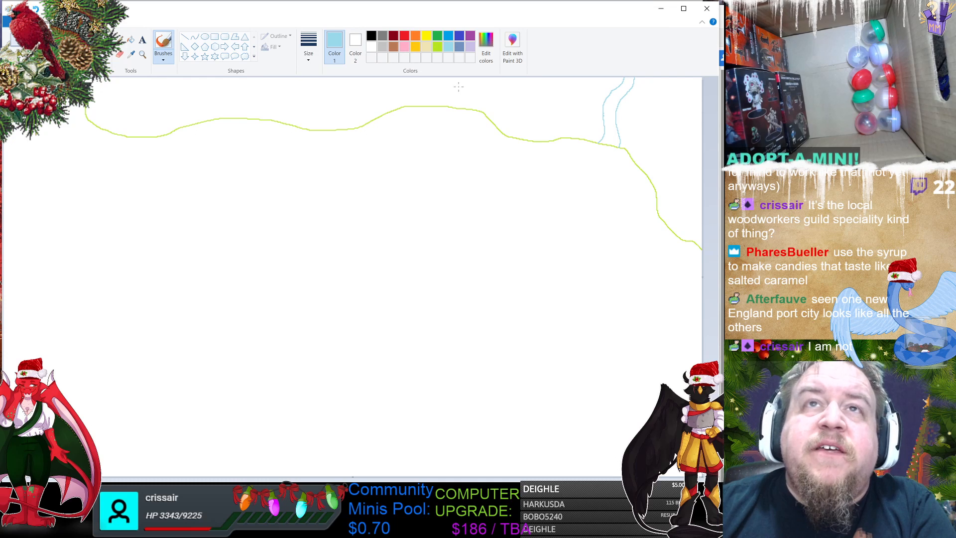
Step: Draw a forked river in light turquoise above the coastline's central bulge, with both branches meeting the shore and its outer banks rising inland
{"action": "left_click_drag", "start_coordinate": [458, 87], "coordinate": [463, 97]}
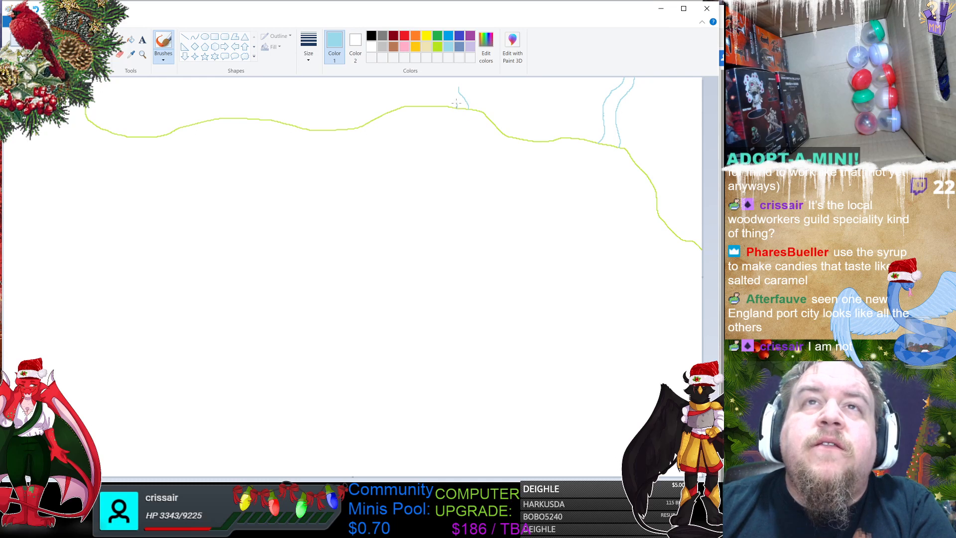
{"action": "mouse_move", "coordinate": [456, 104]}
{"action": "left_mouse_down"}
{"action": "mouse_move", "coordinate": [445, 92]}
{"action": "mouse_move", "coordinate": [399, 90]}
{"action": "mouse_move", "coordinate": [373, 117]}
{"action": "left_mouse_up"}
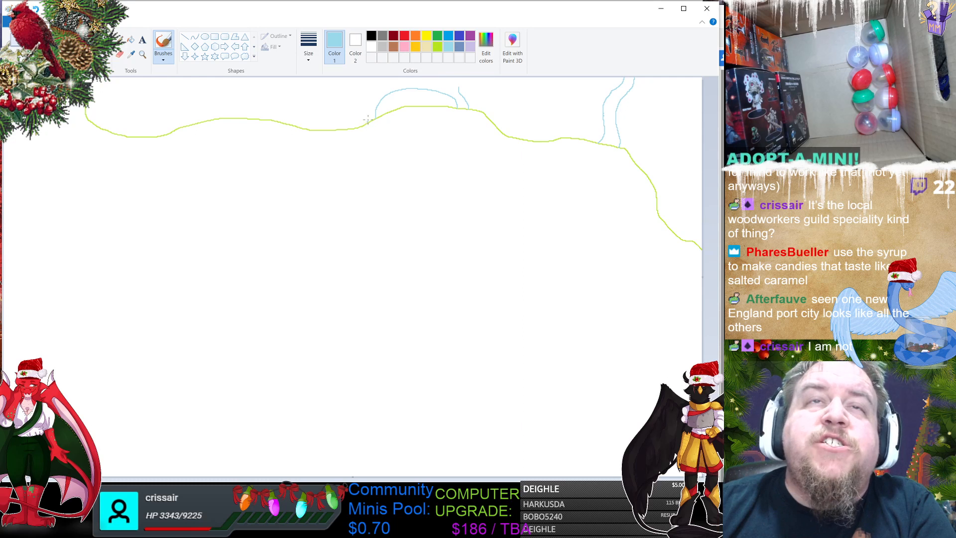
{"action": "left_click_drag", "start_coordinate": [368, 119], "coordinate": [377, 82]}
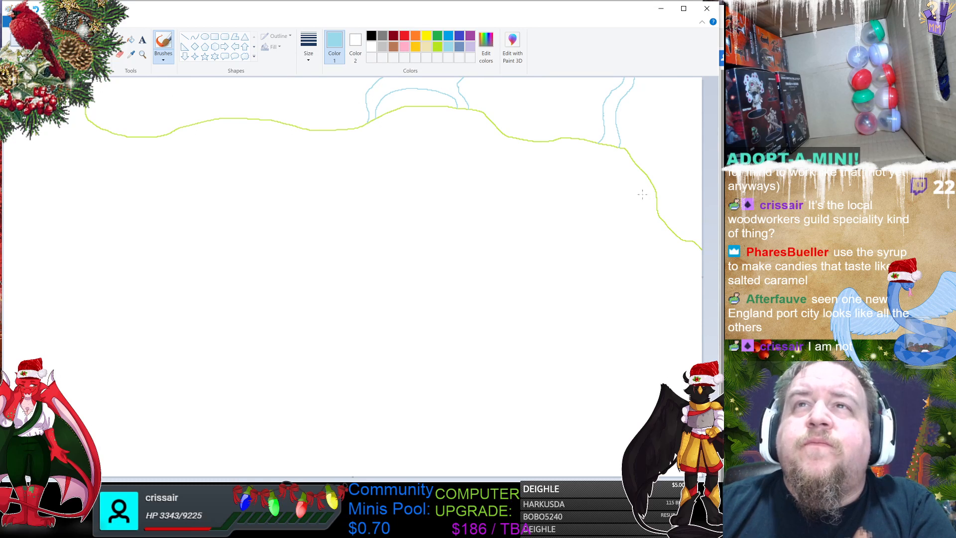
Step: Fill the land areas above the coastline with lime, including the island between the forked river's branches, leaving the rivers unfilled
{"action": "left_click", "coordinate": [131, 39]}
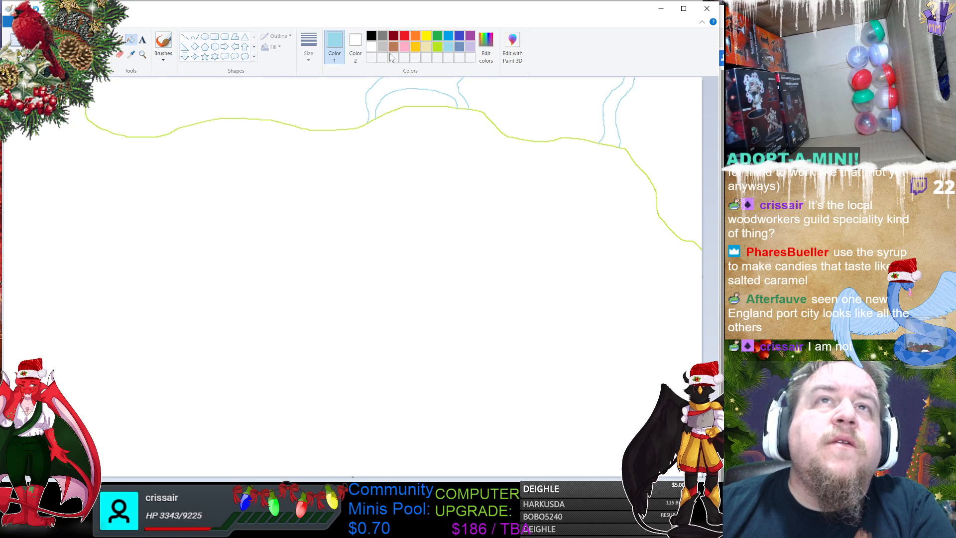
{"action": "left_click", "coordinate": [546, 106]}
{"action": "left_click", "coordinate": [667, 137]}
{"action": "left_click", "coordinate": [344, 102]}
{"action": "left_click", "coordinate": [396, 101]}
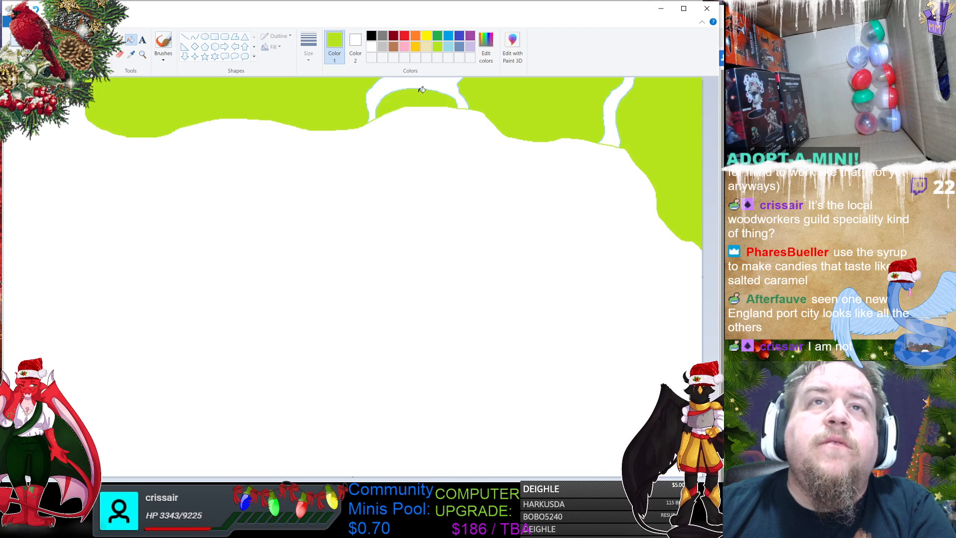
Step: Fill the forked river and the eastern river with light turquoise
{"action": "left_click", "coordinate": [448, 46]}
{"action": "left_click", "coordinate": [439, 83]}
{"action": "left_click", "coordinate": [606, 106]}
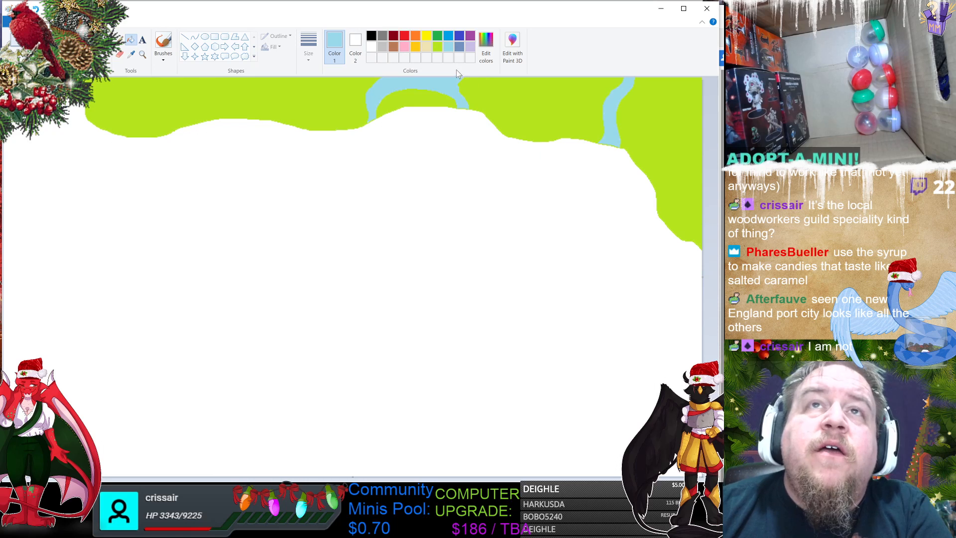
Step: Draw a blue-gray boundary curving from the western coast down to the canvas's right edge and fill the enclosed coastal waters blue-gray
{"action": "left_click", "coordinate": [459, 47]}
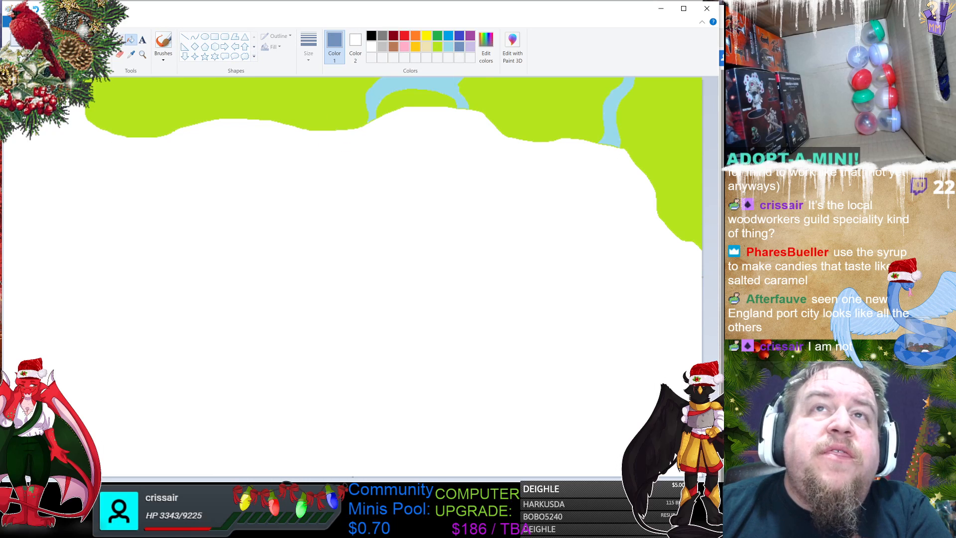
{"action": "left_click", "coordinate": [121, 41]}
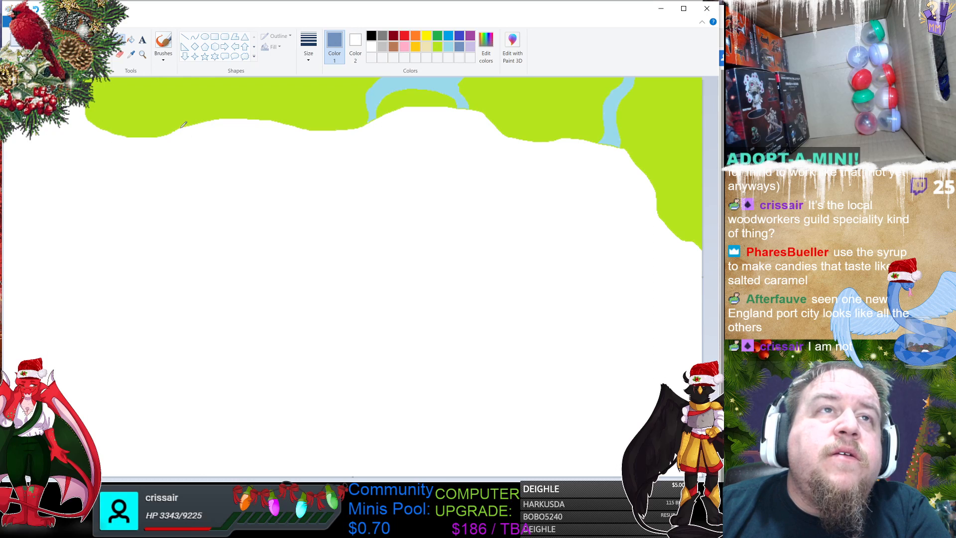
{"action": "mouse_move", "coordinate": [194, 141]}
{"action": "left_mouse_down"}
{"action": "mouse_move", "coordinate": [234, 159]}
{"action": "mouse_move", "coordinate": [273, 222]}
{"action": "mouse_move", "coordinate": [352, 238]}
{"action": "mouse_move", "coordinate": [425, 316]}
{"action": "mouse_move", "coordinate": [459, 329]}
{"action": "mouse_move", "coordinate": [599, 314]}
{"action": "mouse_move", "coordinate": [626, 327]}
{"action": "mouse_move", "coordinate": [717, 310]}
{"action": "left_mouse_up"}
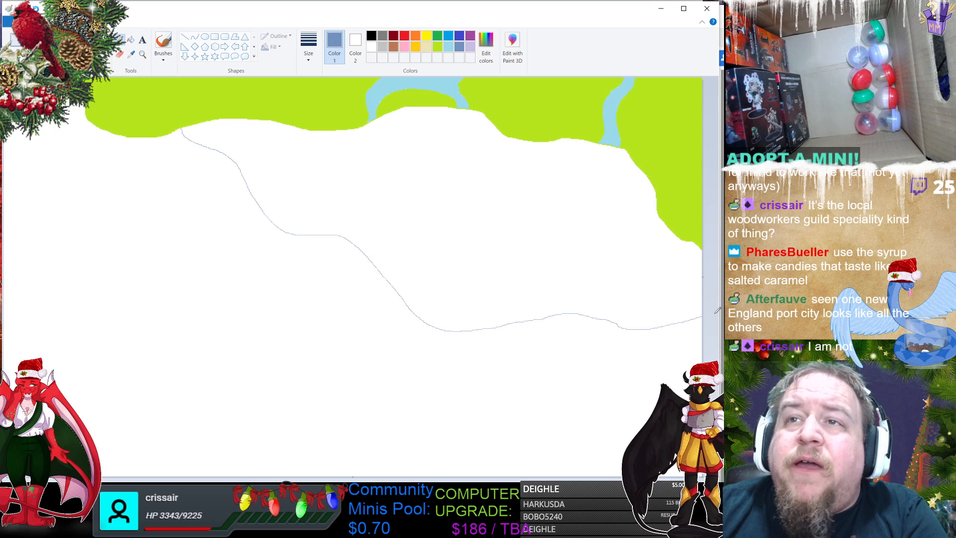
{"action": "left_click", "coordinate": [130, 40]}
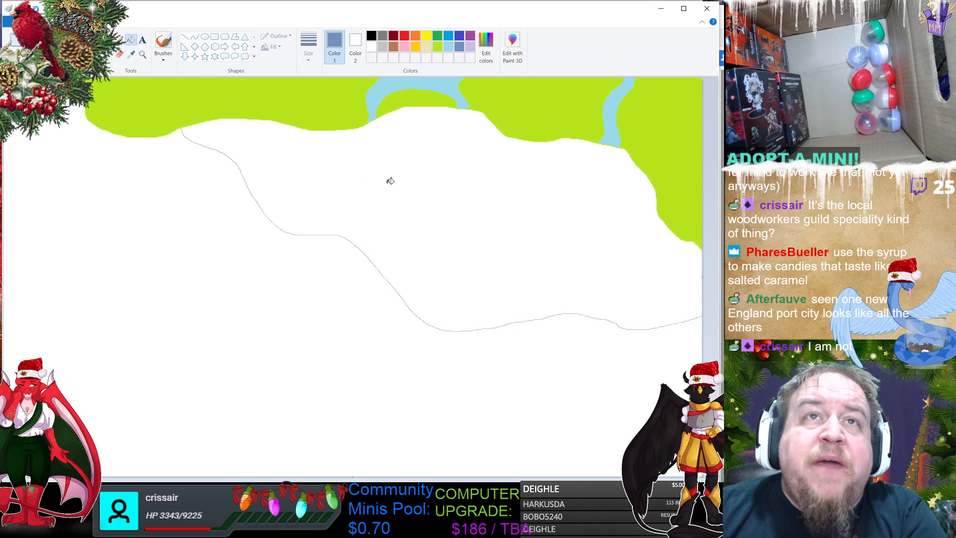
{"action": "left_click", "coordinate": [429, 182]}
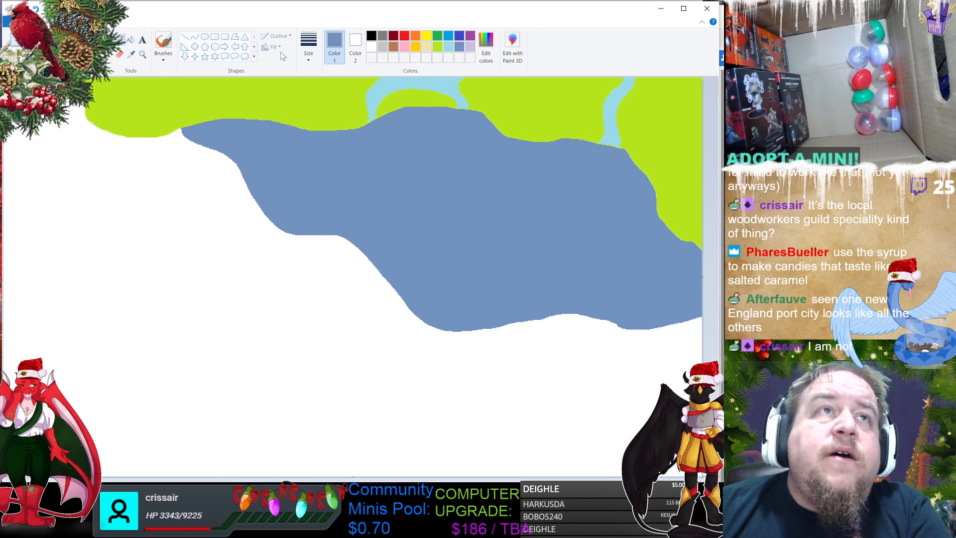
Step: Outline a narrow light yellow beach just below the western coastline, extending a short way into the blue-gray waters
{"action": "left_click", "coordinate": [427, 47]}
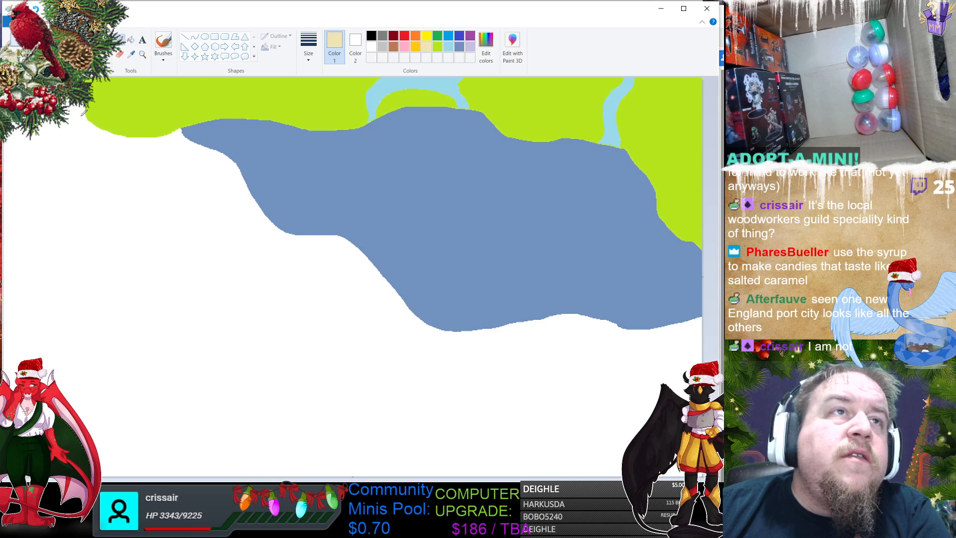
{"action": "mouse_move", "coordinate": [83, 113]}
{"action": "left_mouse_down"}
{"action": "mouse_move", "coordinate": [163, 147]}
{"action": "mouse_move", "coordinate": [206, 129]}
{"action": "mouse_move", "coordinate": [285, 126]}
{"action": "left_mouse_up"}
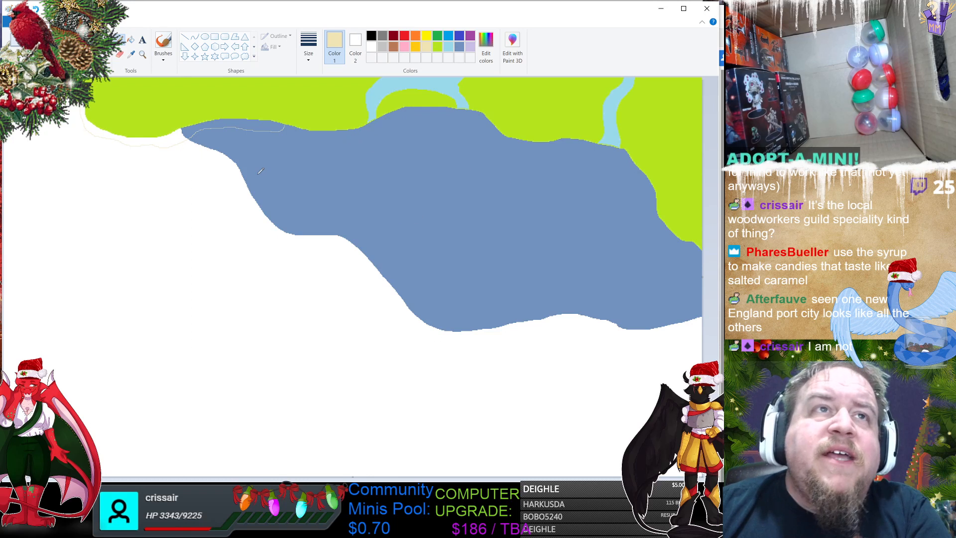
{"action": "left_click", "coordinate": [131, 40]}
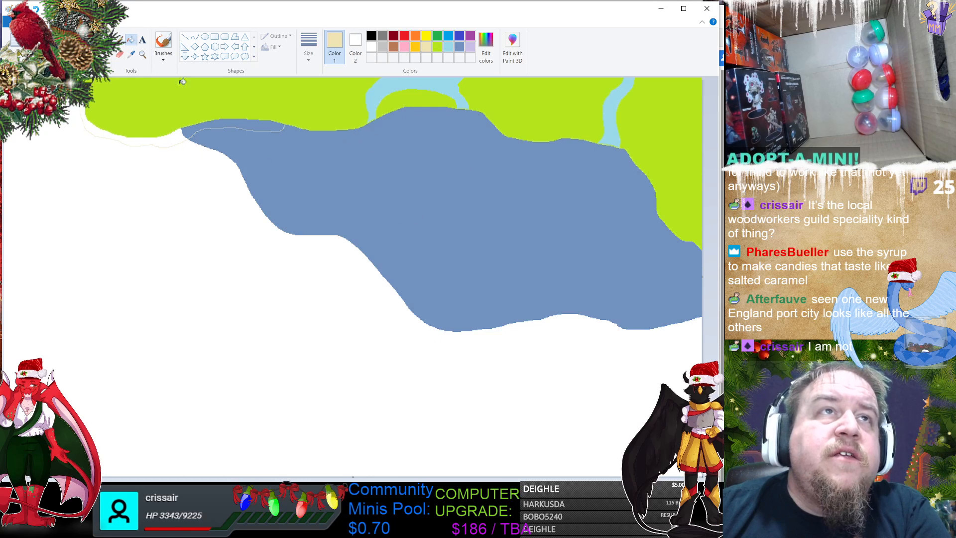
{"action": "left_click", "coordinate": [249, 124]}
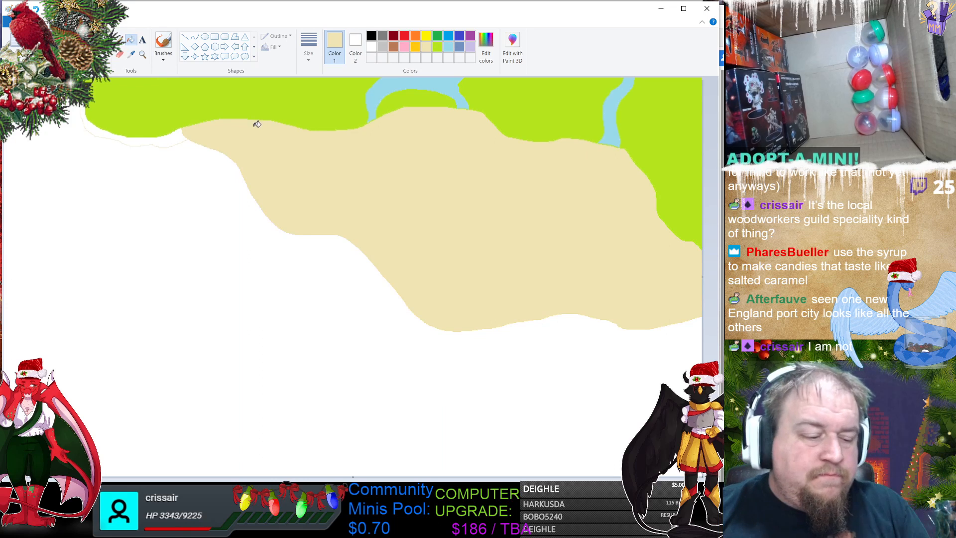
{"action": "key", "text": "ctrl+z"}
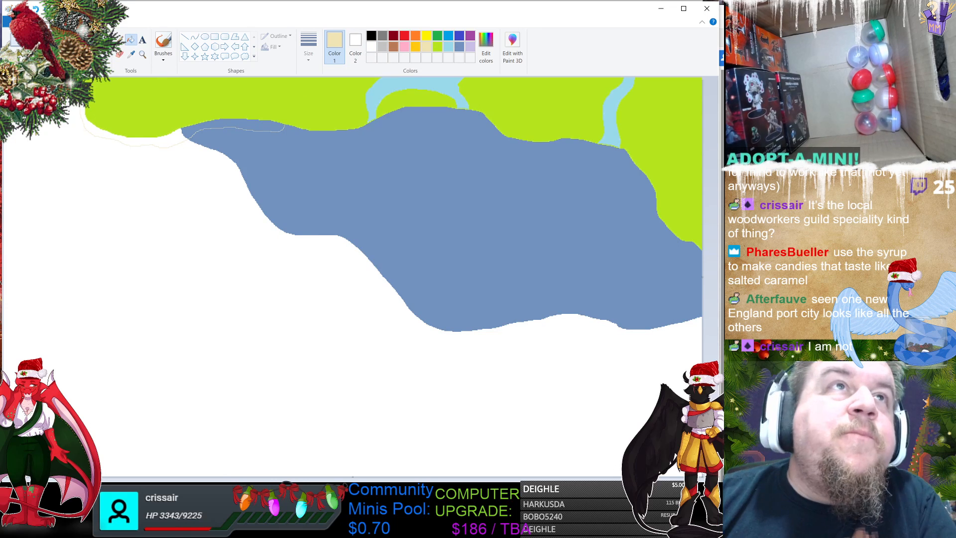
Step: Close the gaps in the beach outline and fill both parts of the western beach strip with light yellow
{"action": "left_click", "coordinate": [120, 39]}
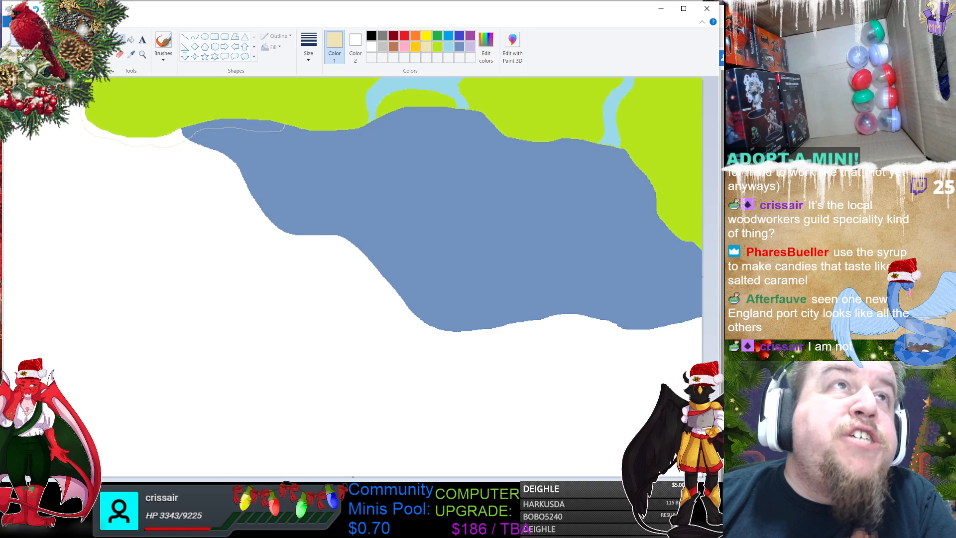
{"action": "left_click", "coordinate": [131, 40]}
{"action": "left_click", "coordinate": [185, 129]}
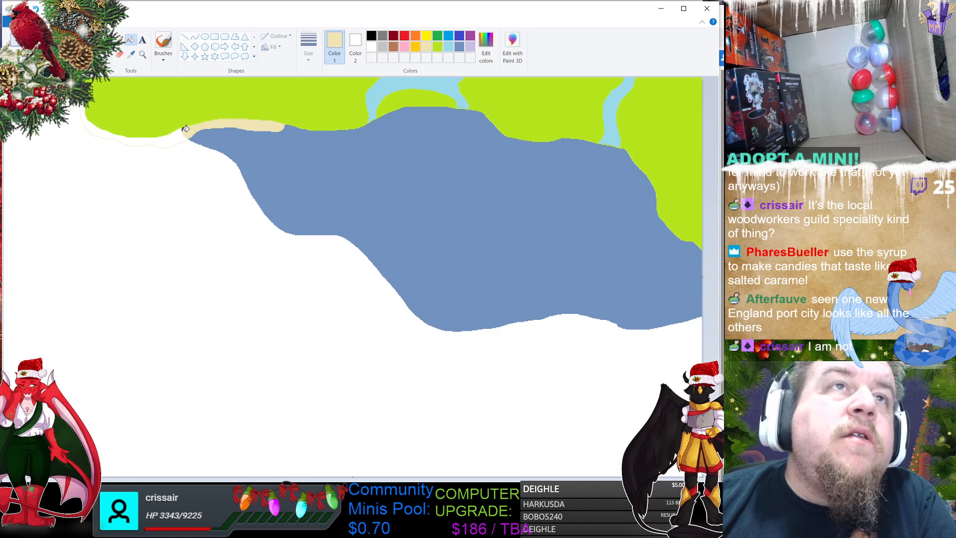
{"action": "left_click", "coordinate": [177, 135]}
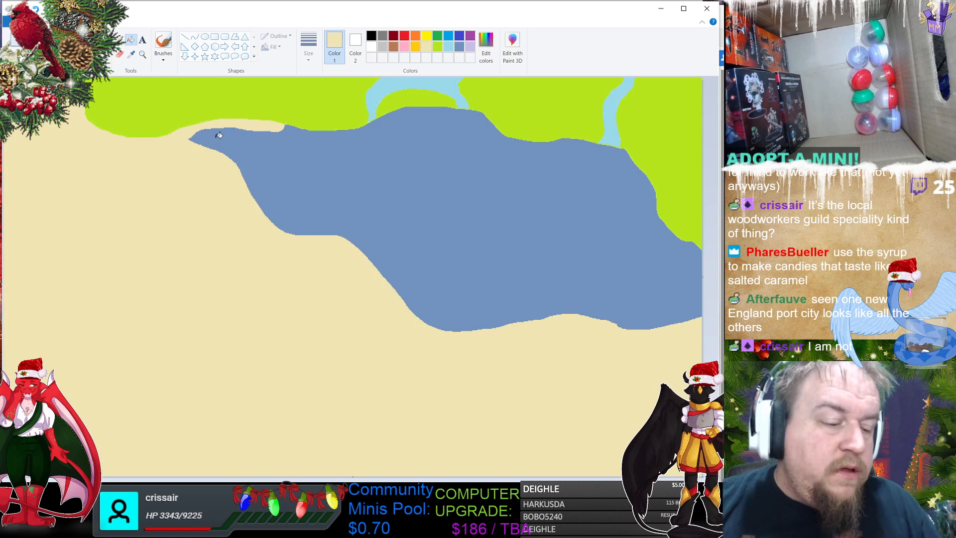
{"action": "key", "text": "ctrl+z"}
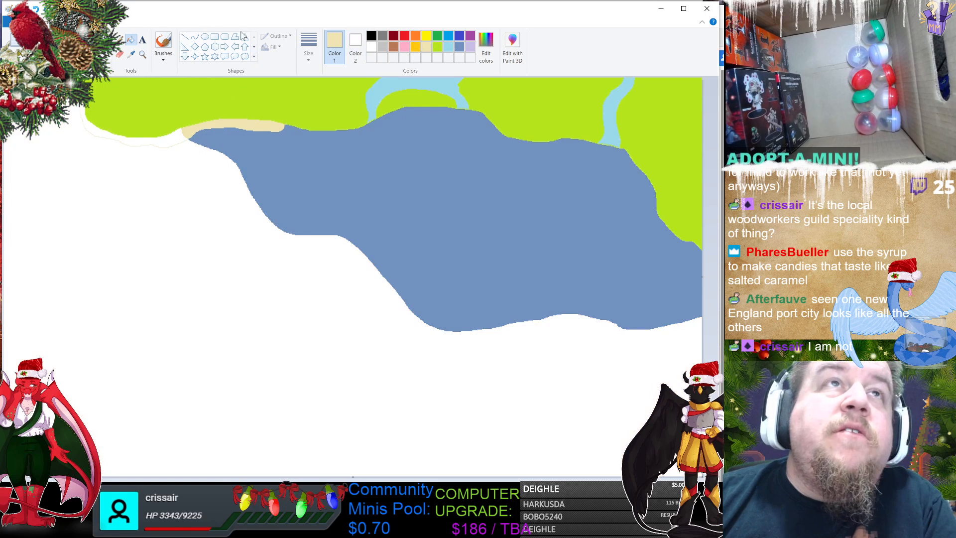
{"action": "left_click", "coordinate": [120, 39]}
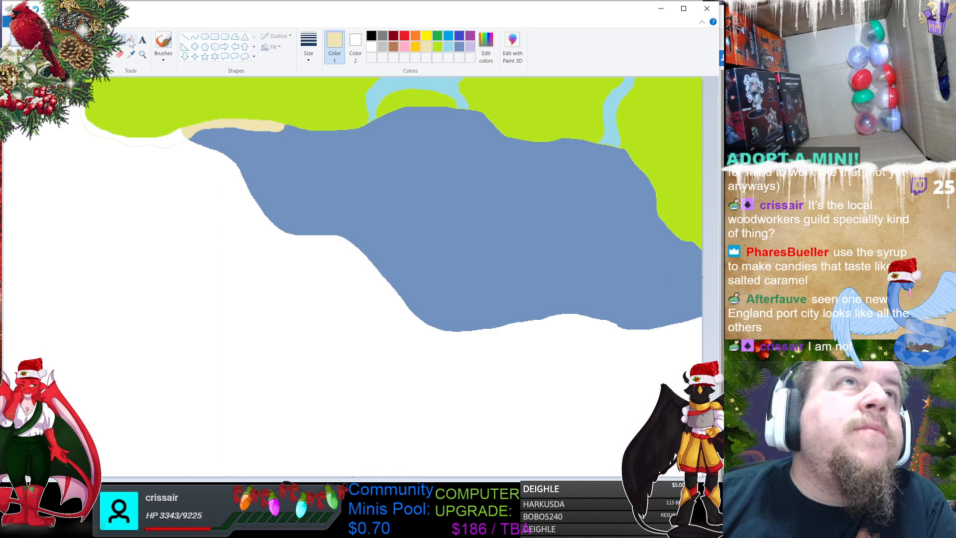
{"action": "left_click", "coordinate": [159, 135]}
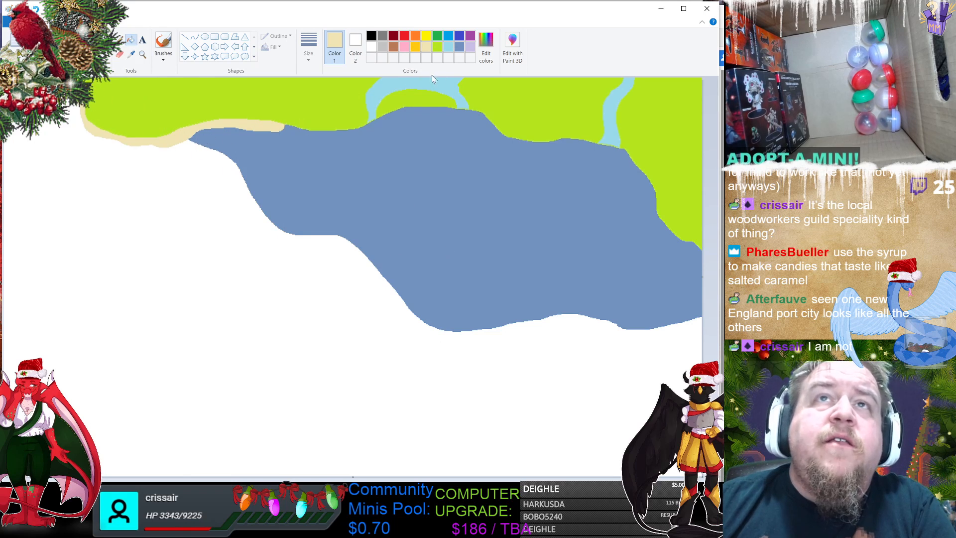
Step: Fill the white open sea with turquoise, then outline and fill an indigo deep-water band along the canvas's lower edge and lower-left corner
{"action": "left_click", "coordinate": [235, 294]}
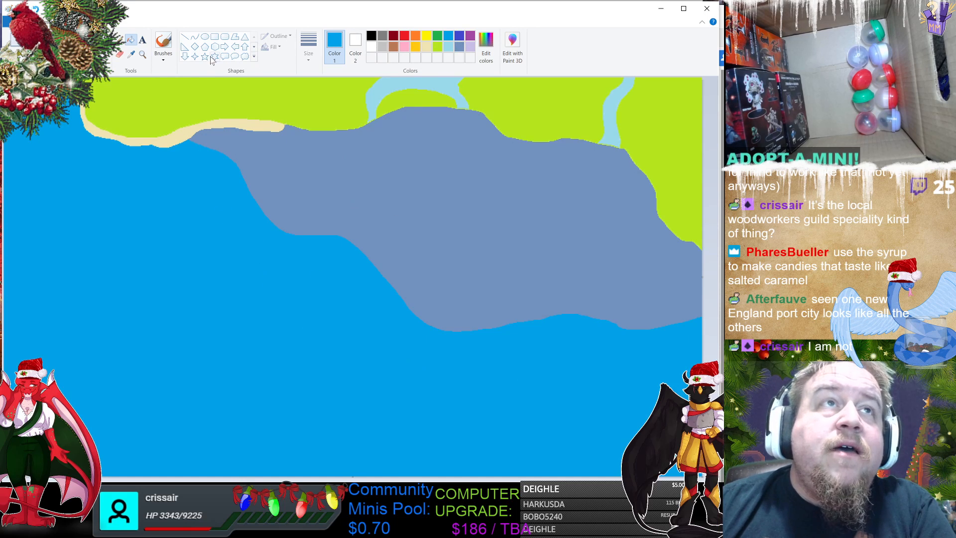
{"action": "left_click", "coordinate": [460, 39]}
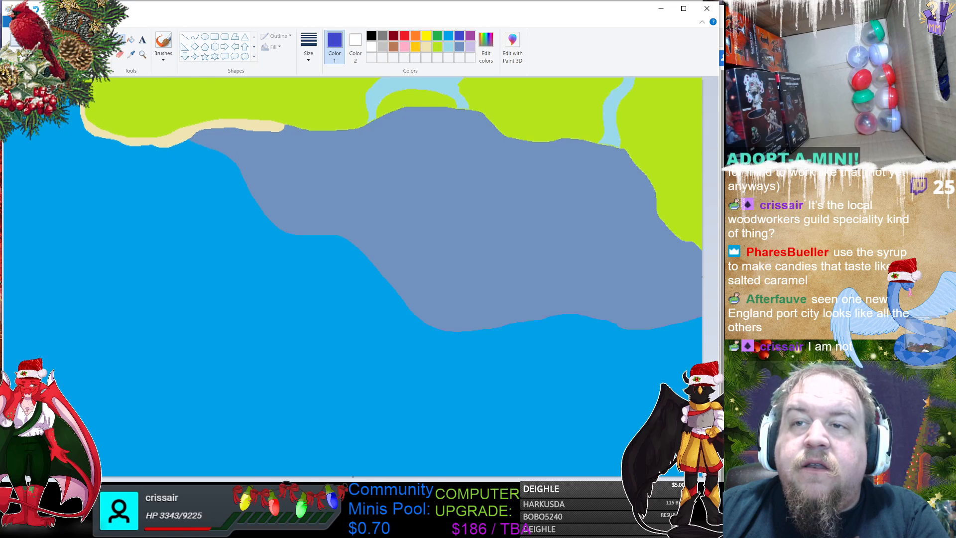
{"action": "left_click_drag", "start_coordinate": [602, 431], "coordinate": [545, 440]}
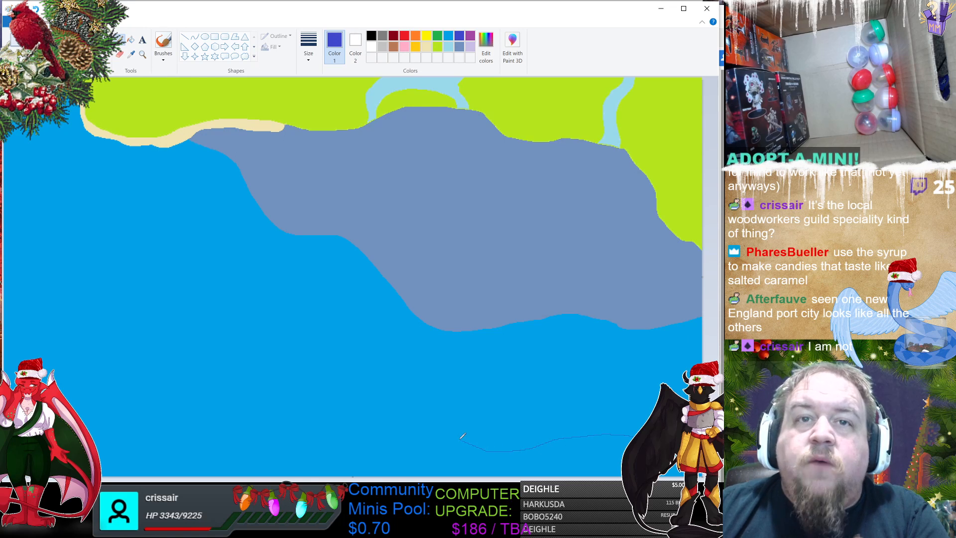
{"action": "left_click_drag", "start_coordinate": [461, 436], "coordinate": [349, 424]}
{"action": "mouse_move", "coordinate": [288, 438]}
{"action": "left_mouse_down"}
{"action": "mouse_move", "coordinate": [256, 445]}
{"action": "mouse_move", "coordinate": [217, 430]}
{"action": "left_mouse_up"}
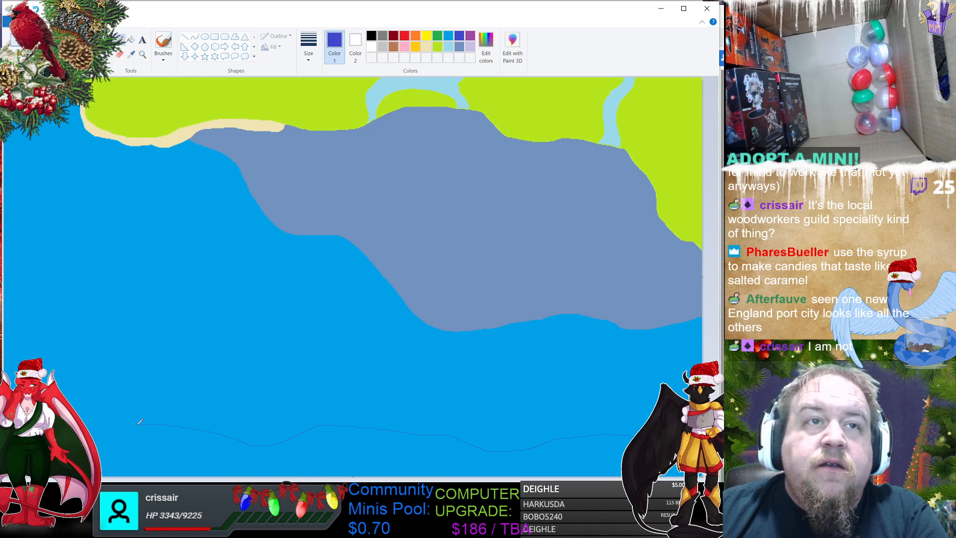
{"action": "left_click_drag", "start_coordinate": [140, 422], "coordinate": [85, 414]}
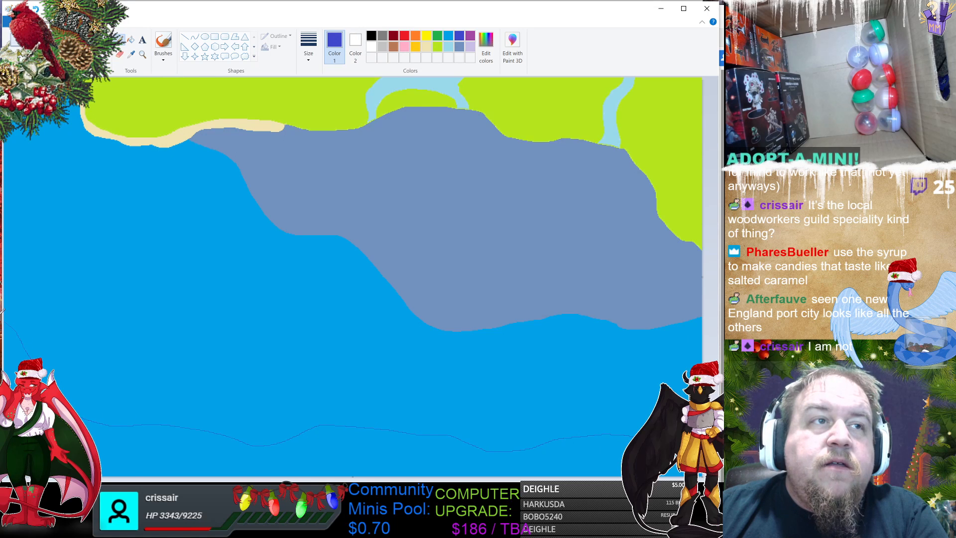
{"action": "left_click", "coordinate": [131, 41]}
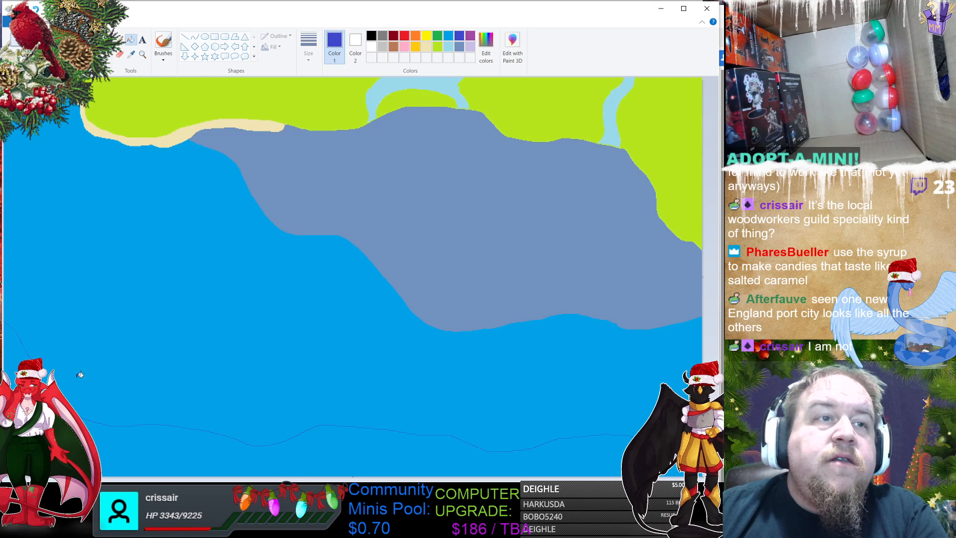
{"action": "left_click", "coordinate": [84, 418]}
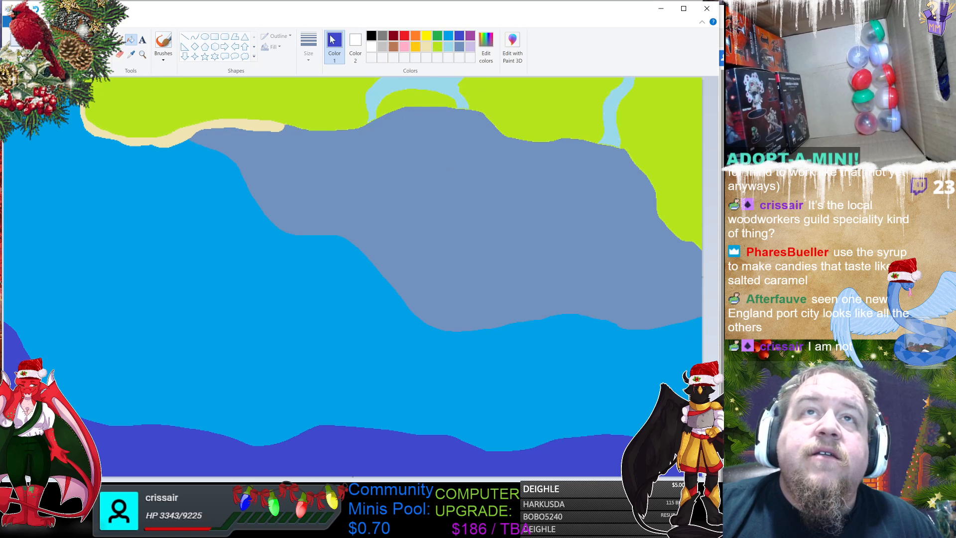
Step: Draw a lime outline from the coast west of the eastern river, down through the blue-gray waters to the canvas's right edge
{"action": "left_click", "coordinate": [121, 41]}
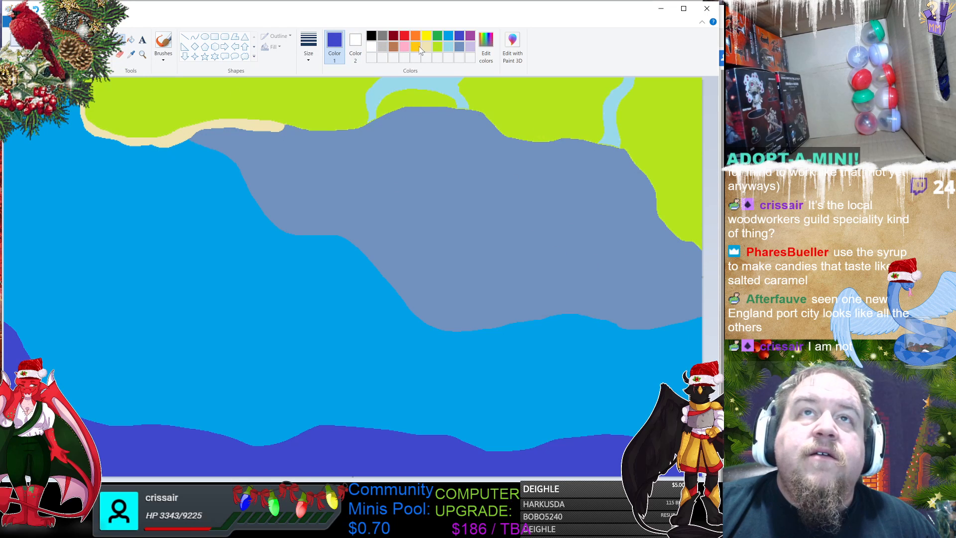
{"action": "left_click", "coordinate": [437, 48]}
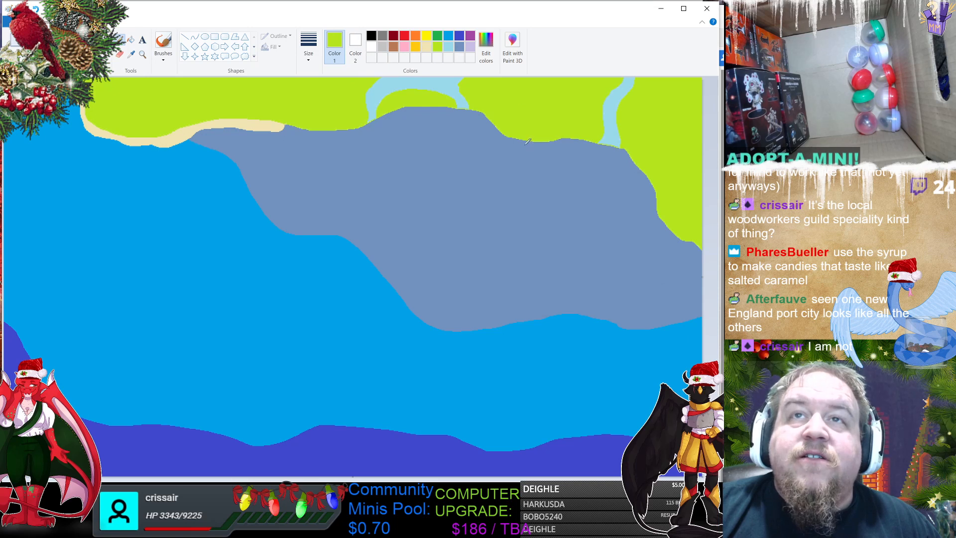
{"action": "mouse_move", "coordinate": [527, 142]}
{"action": "left_mouse_down"}
{"action": "mouse_move", "coordinate": [520, 185]}
{"action": "mouse_move", "coordinate": [558, 270]}
{"action": "mouse_move", "coordinate": [582, 283]}
{"action": "left_mouse_up"}
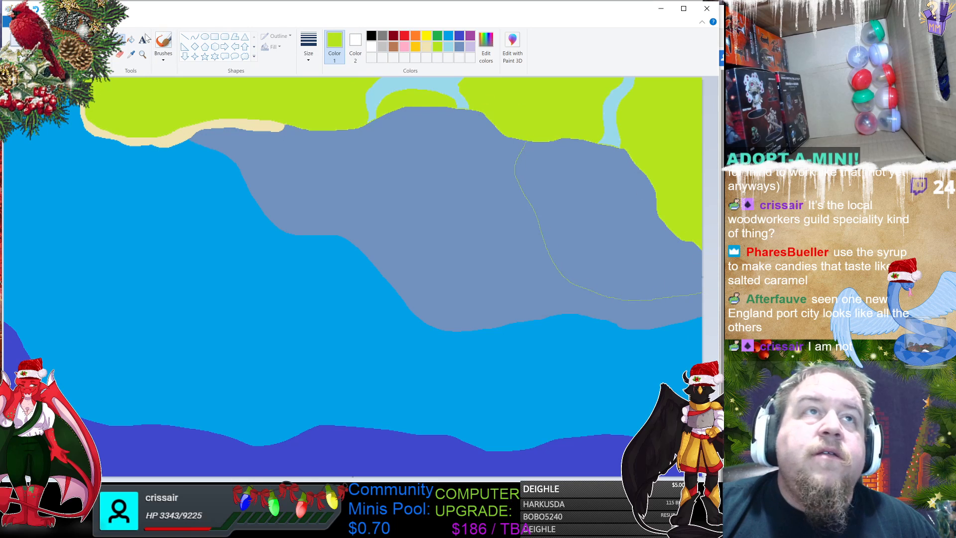
{"action": "left_click", "coordinate": [131, 40]}
{"action": "left_click", "coordinate": [598, 181]}
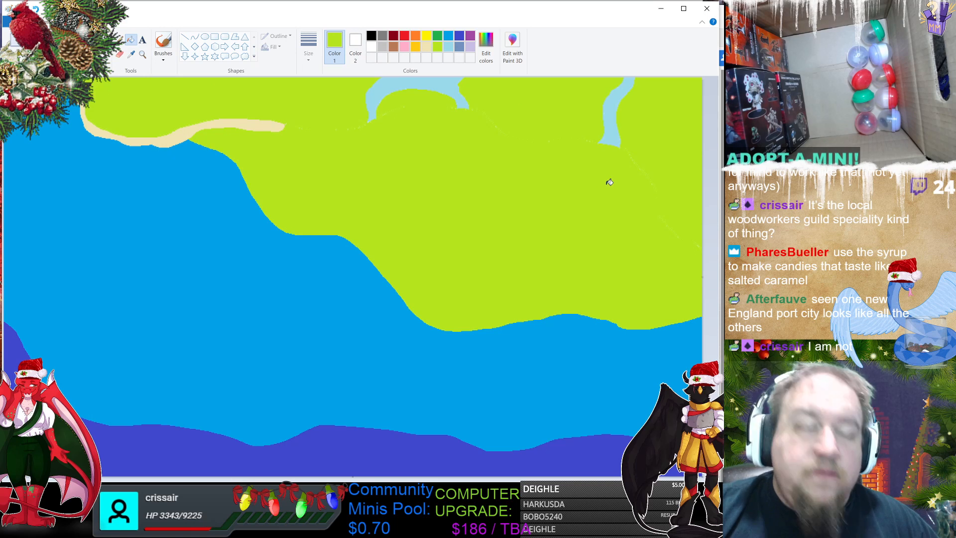
{"action": "key", "text": "ctrl+z"}
Step: Close the gap in the new coastline outline and fill the enclosed eastern area with lime to extend the land
{"action": "left_click", "coordinate": [120, 39]}
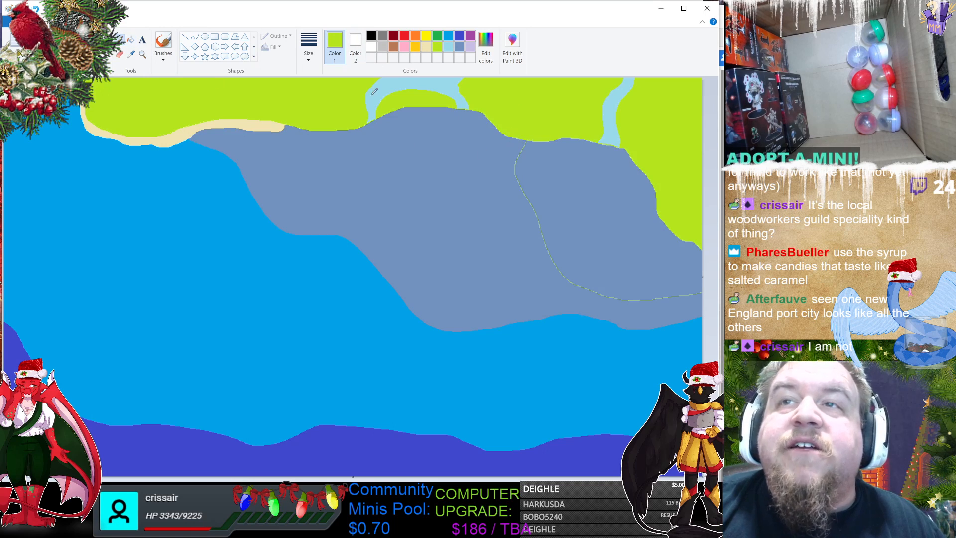
{"action": "left_click", "coordinate": [131, 40]}
{"action": "left_click", "coordinate": [613, 196]}
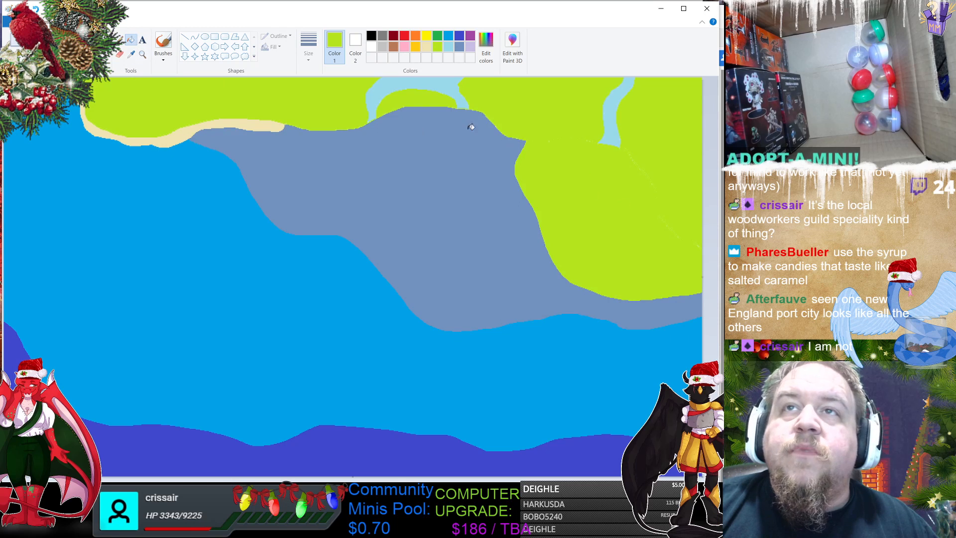
Step: Outline the eastern river's branches through the new land to the bay and southern coast, and fill them with light turquoise
{"action": "left_click", "coordinate": [448, 46]}
{"action": "left_click", "coordinate": [119, 39]}
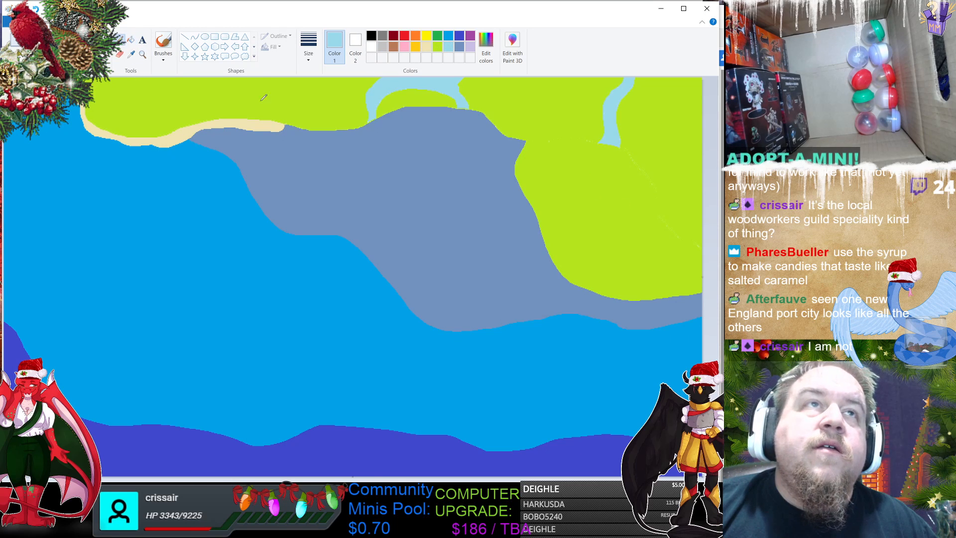
{"action": "left_click_drag", "start_coordinate": [598, 142], "coordinate": [542, 178]}
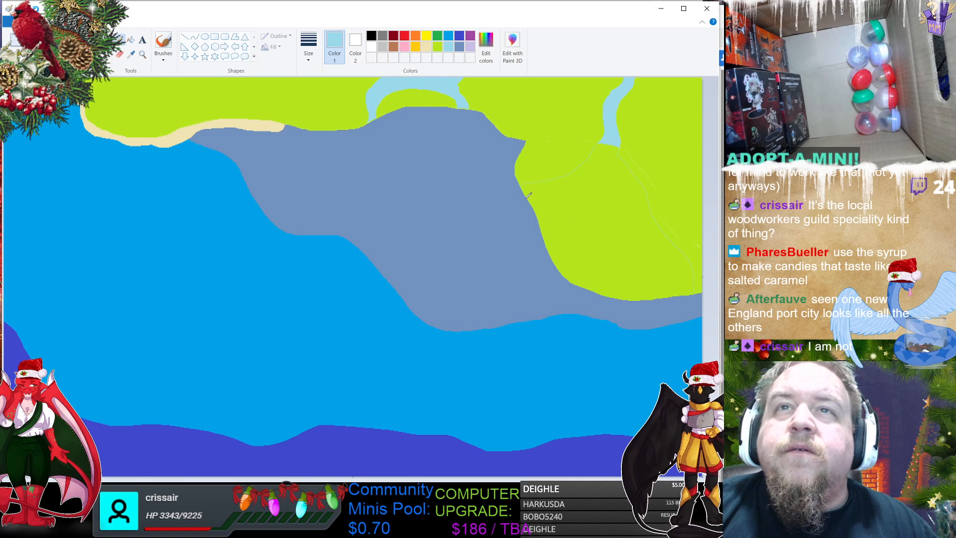
{"action": "mouse_move", "coordinate": [583, 186]}
{"action": "left_mouse_down"}
{"action": "mouse_move", "coordinate": [616, 172]}
{"action": "mouse_move", "coordinate": [635, 204]}
{"action": "left_mouse_up"}
{"action": "left_click_drag", "start_coordinate": [650, 240], "coordinate": [596, 295]}
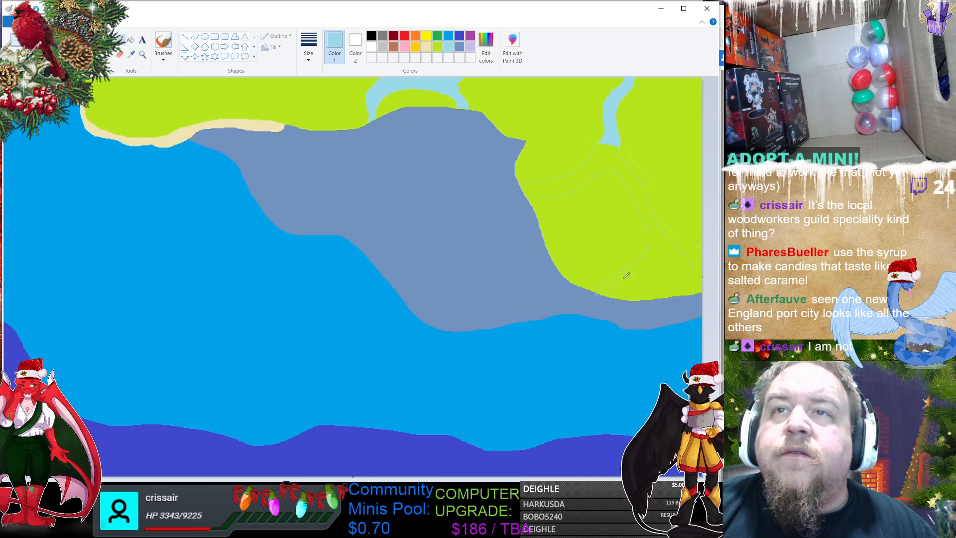
{"action": "mouse_move", "coordinate": [664, 252]}
{"action": "left_mouse_down"}
{"action": "mouse_move", "coordinate": [681, 266]}
{"action": "mouse_move", "coordinate": [688, 294]}
{"action": "left_mouse_up"}
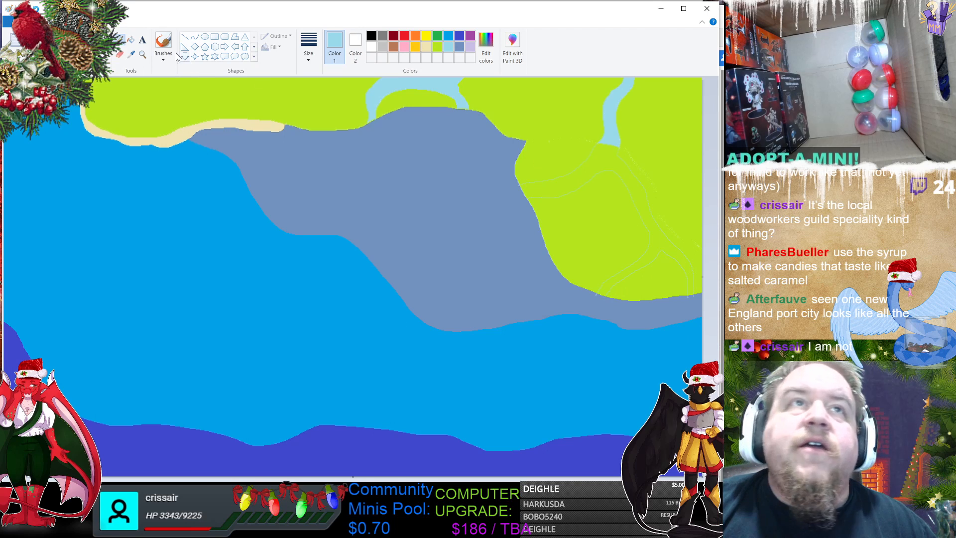
{"action": "left_click", "coordinate": [131, 40]}
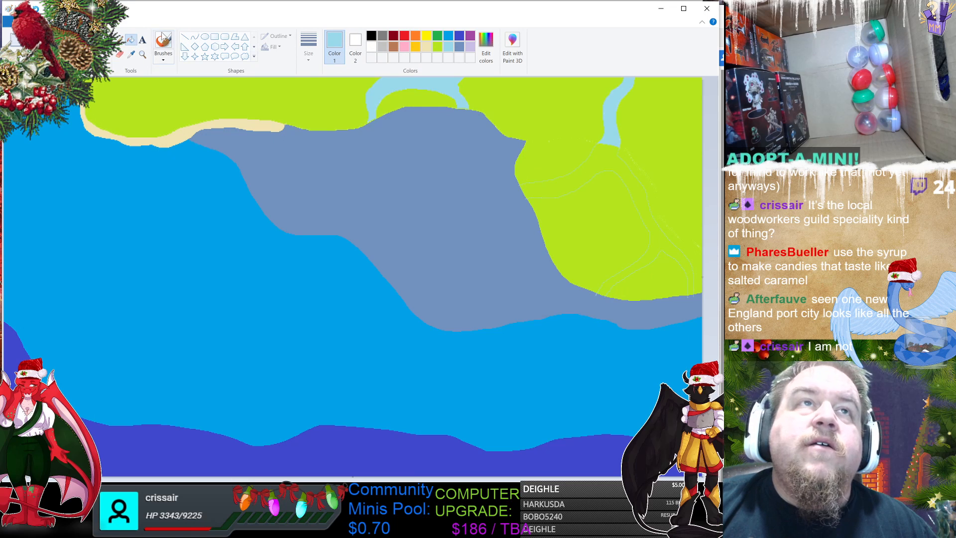
{"action": "left_click", "coordinate": [605, 159]}
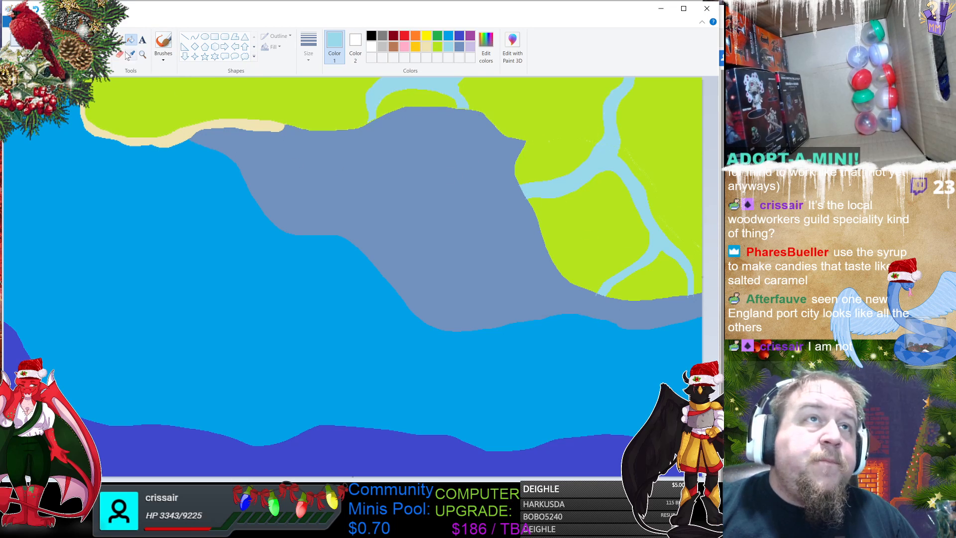
Step: Sketch two red arrows from the eastern sea, one into the blue-gray waters and one toward the northwest, and undo both
{"action": "left_click", "coordinate": [405, 37]}
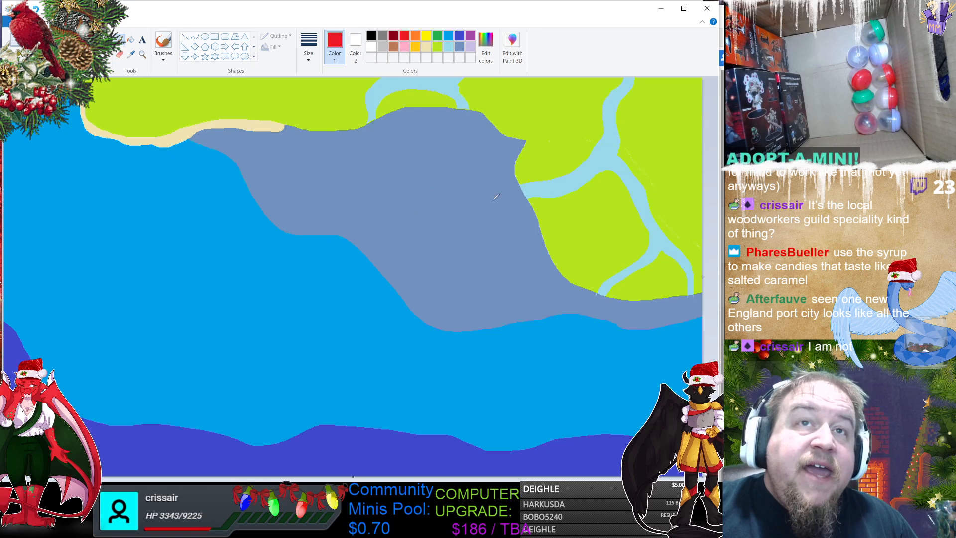
{"action": "left_click", "coordinate": [308, 47]}
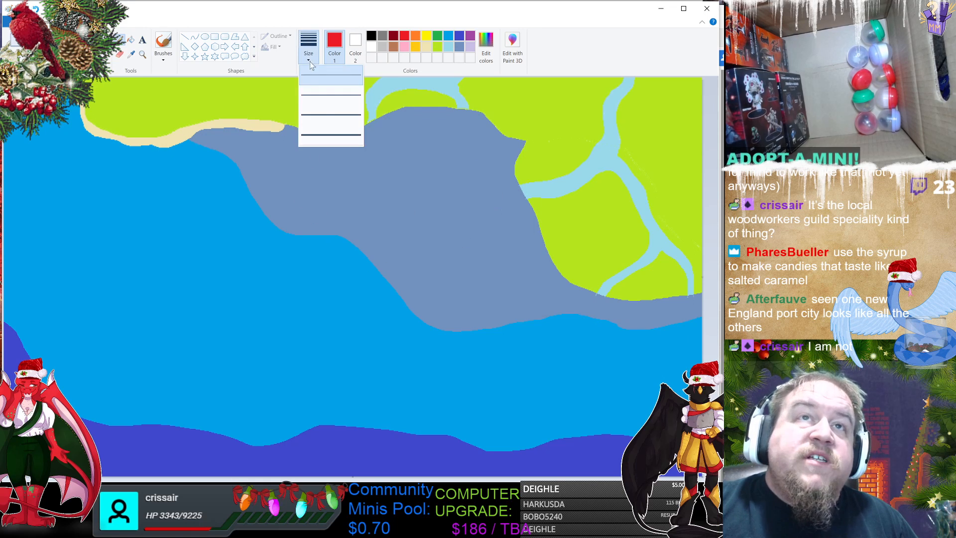
{"action": "left_click", "coordinate": [336, 135]}
{"action": "left_click_drag", "start_coordinate": [679, 369], "coordinate": [606, 351]}
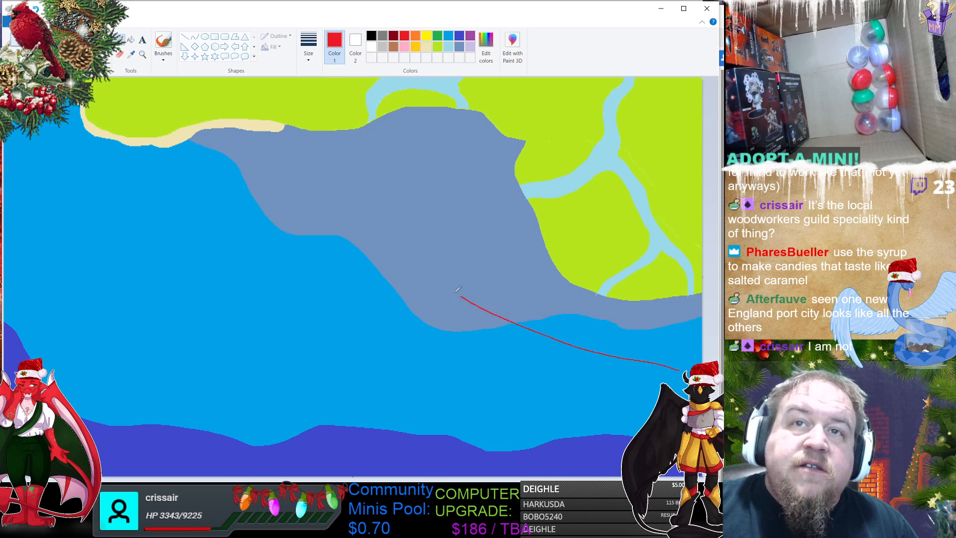
{"action": "mouse_move", "coordinate": [351, 205]}
{"action": "left_mouse_down"}
{"action": "mouse_move", "coordinate": [351, 170]}
{"action": "mouse_move", "coordinate": [382, 184]}
{"action": "left_mouse_up"}
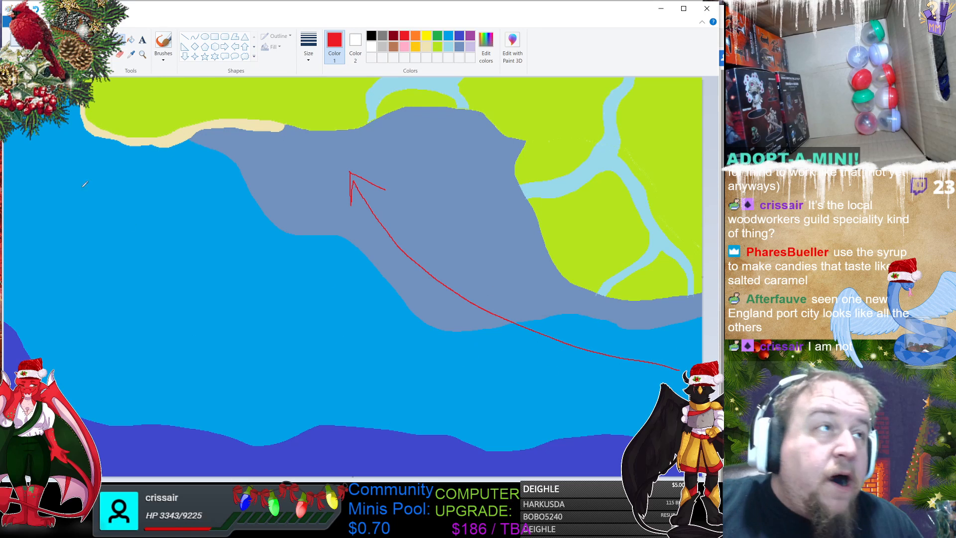
{"action": "mouse_move", "coordinate": [657, 397]}
{"action": "left_mouse_down"}
{"action": "mouse_move", "coordinate": [309, 380]}
{"action": "mouse_move", "coordinate": [75, 215]}
{"action": "mouse_move", "coordinate": [23, 132]}
{"action": "mouse_move", "coordinate": [16, 168]}
{"action": "left_mouse_up"}
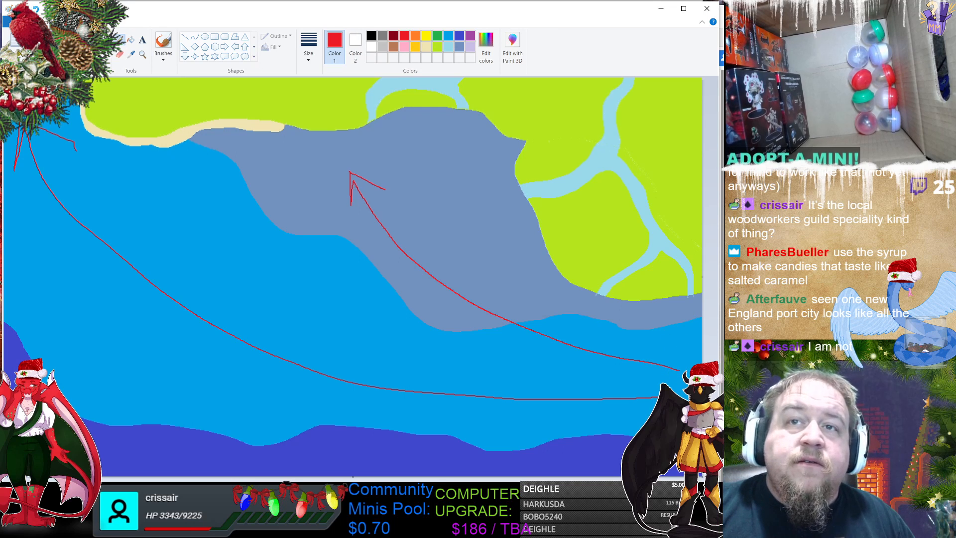
{"action": "key", "text": "ctrl+z"}
{"action": "key", "text": "ctrl+z"}
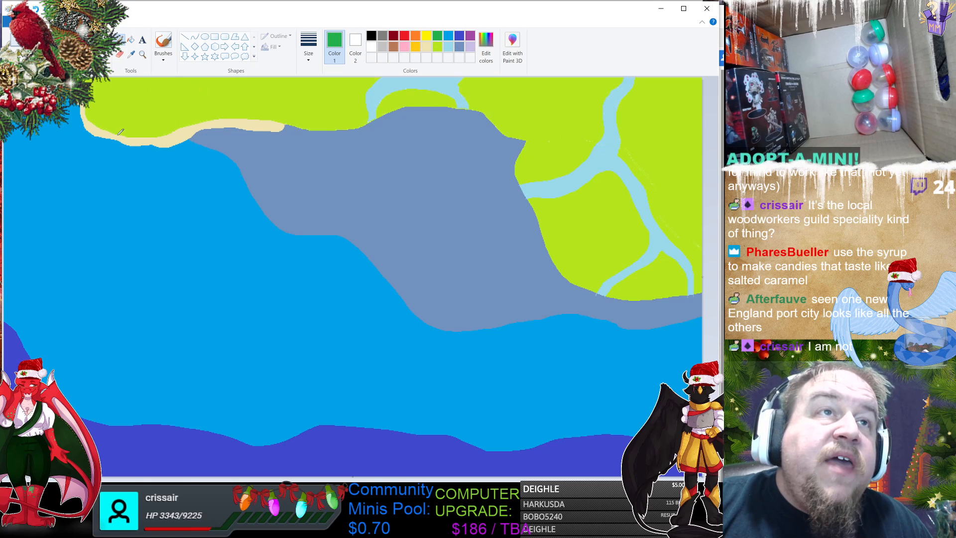
Step: Draw green boundary lines across the western land and west of the eastern river, and fill the small northwestern patch with green
{"action": "mouse_move", "coordinate": [119, 133]}
{"action": "left_mouse_down"}
{"action": "mouse_move", "coordinate": [160, 116]}
{"action": "mouse_move", "coordinate": [172, 98]}
{"action": "mouse_move", "coordinate": [299, 91]}
{"action": "mouse_move", "coordinate": [327, 78]}
{"action": "left_mouse_up"}
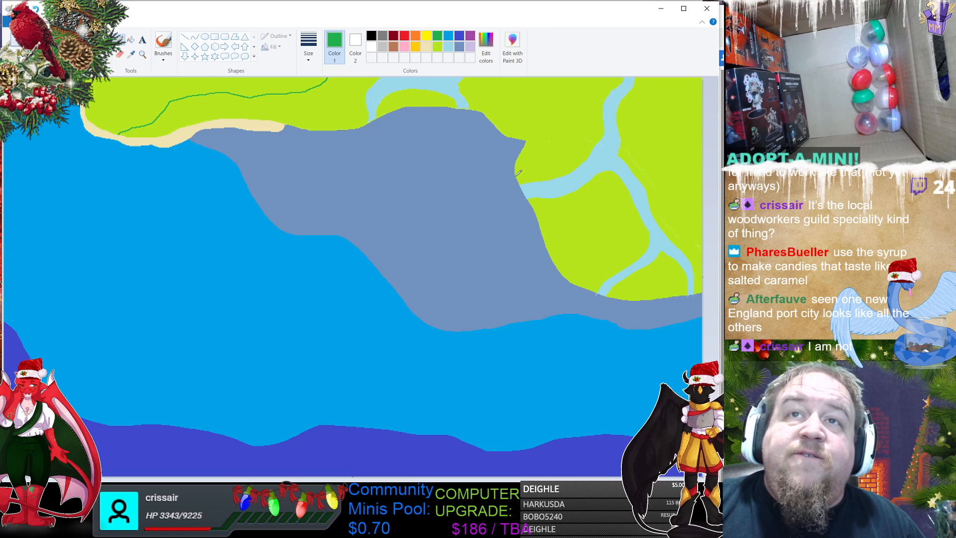
{"action": "mouse_move", "coordinate": [516, 175]}
{"action": "left_mouse_down"}
{"action": "mouse_move", "coordinate": [585, 148]}
{"action": "mouse_move", "coordinate": [608, 65]}
{"action": "left_mouse_up"}
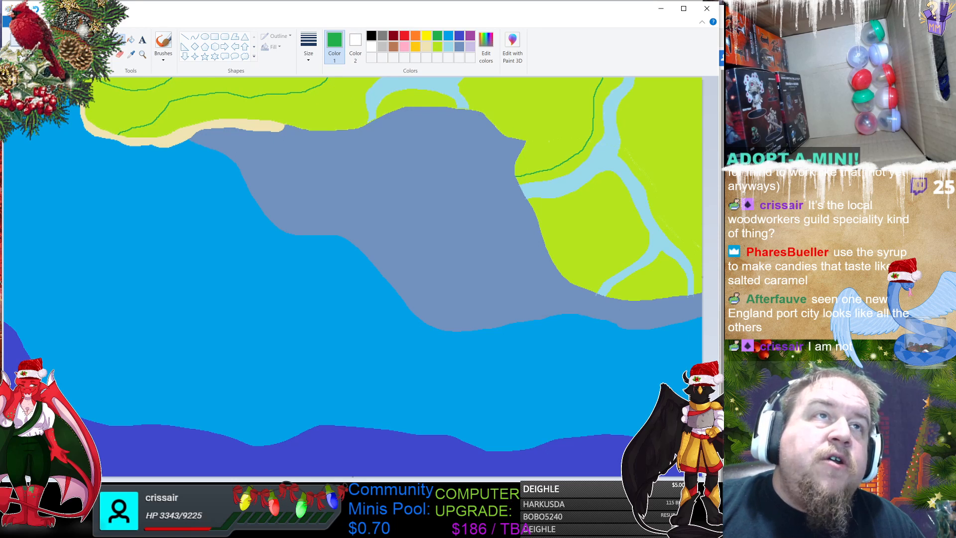
{"action": "left_click", "coordinate": [130, 39]}
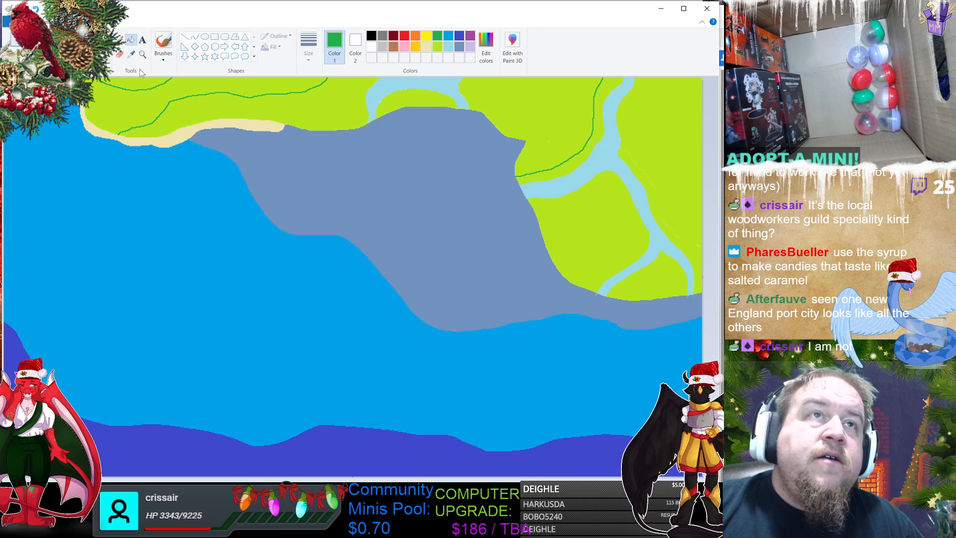
{"action": "left_click", "coordinate": [144, 84]}
Step: Fill the delta island, the land between the rivers and the closed-off strip above the western coast with green
{"action": "left_click", "coordinate": [204, 105]}
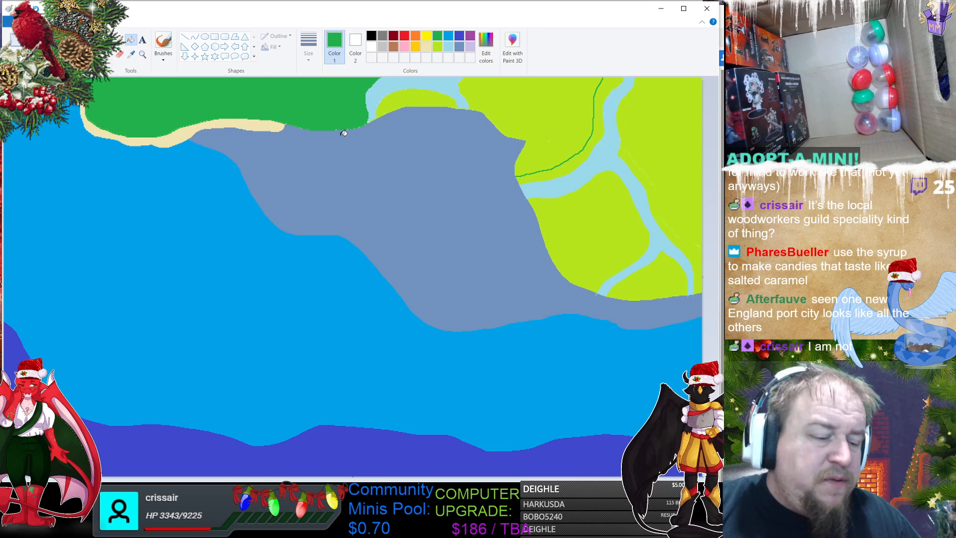
{"action": "key", "text": "ctrl+z"}
{"action": "left_click", "coordinate": [425, 97]}
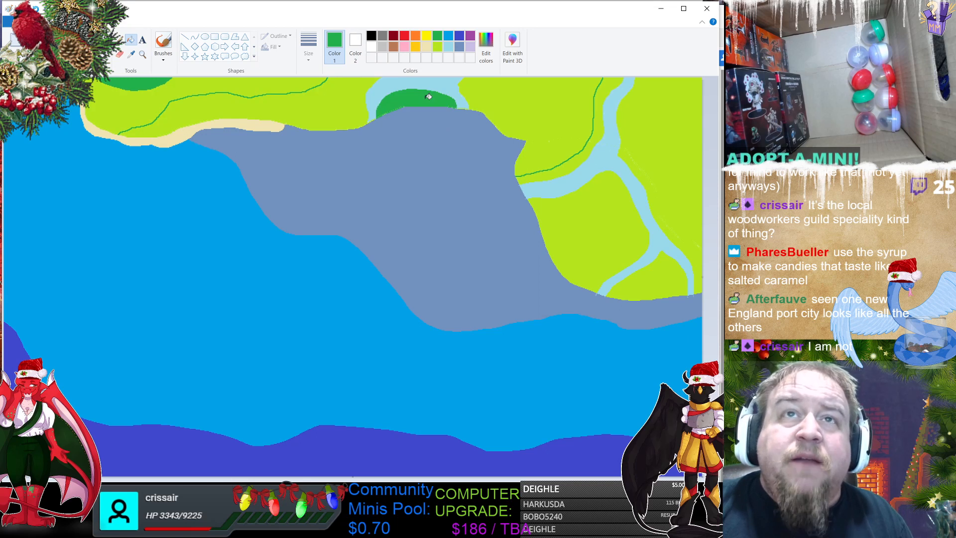
{"action": "left_click", "coordinate": [528, 112]}
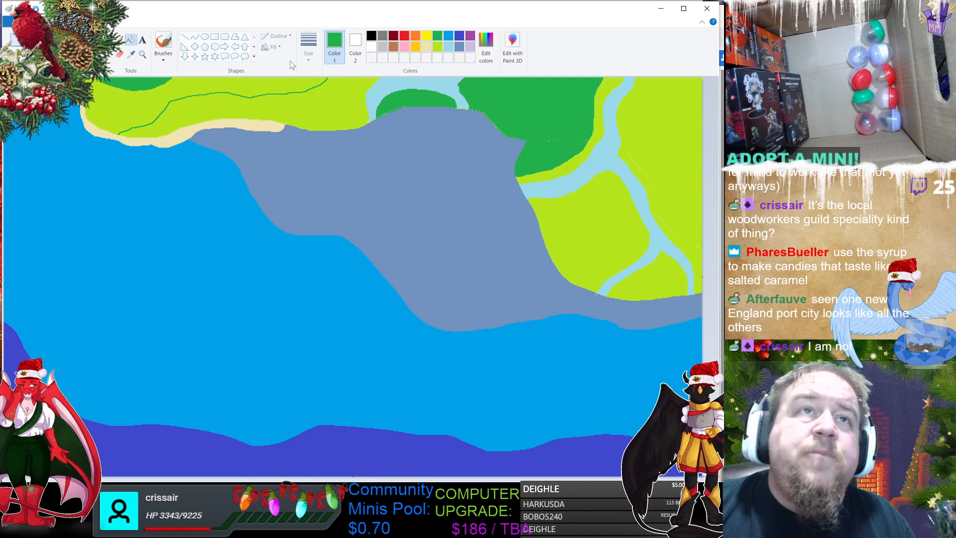
{"action": "left_click", "coordinate": [120, 40]}
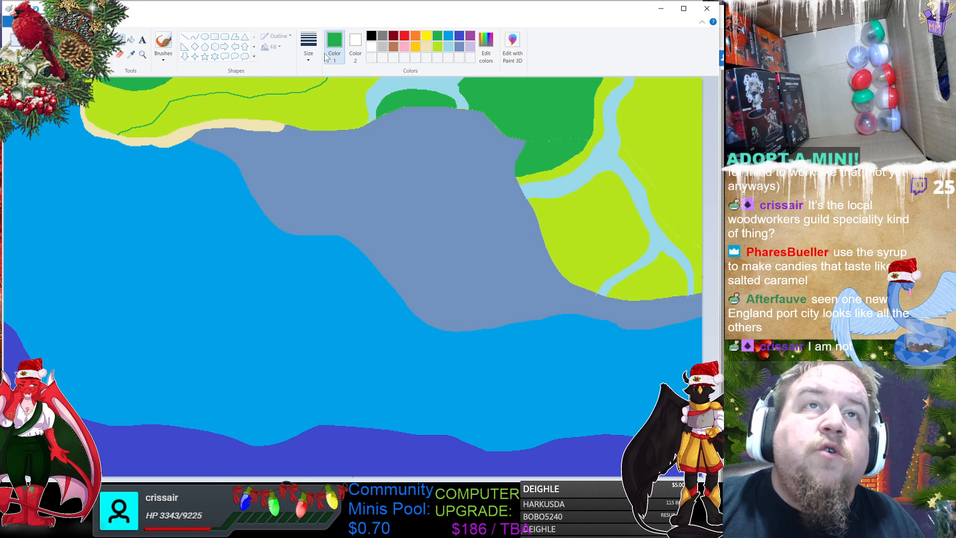
{"action": "left_click", "coordinate": [323, 111]}
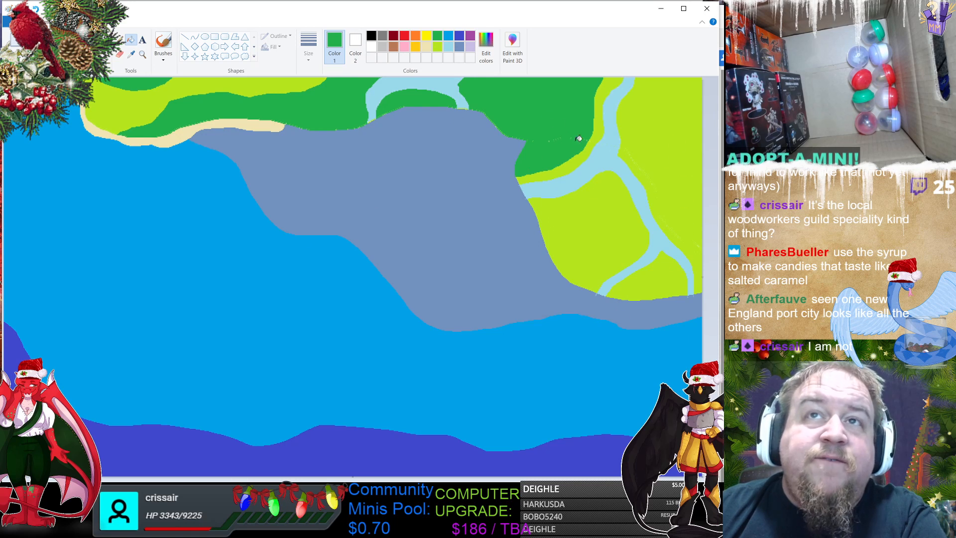
Step: Choose purple as the drawing color with the Pencil tool
{"action": "left_click", "coordinate": [471, 37]}
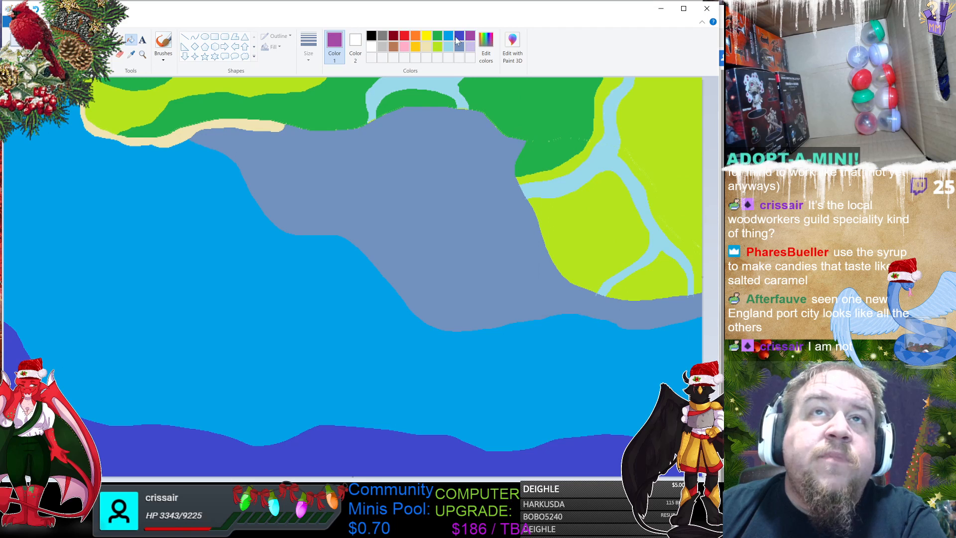
{"action": "left_click", "coordinate": [120, 40]}
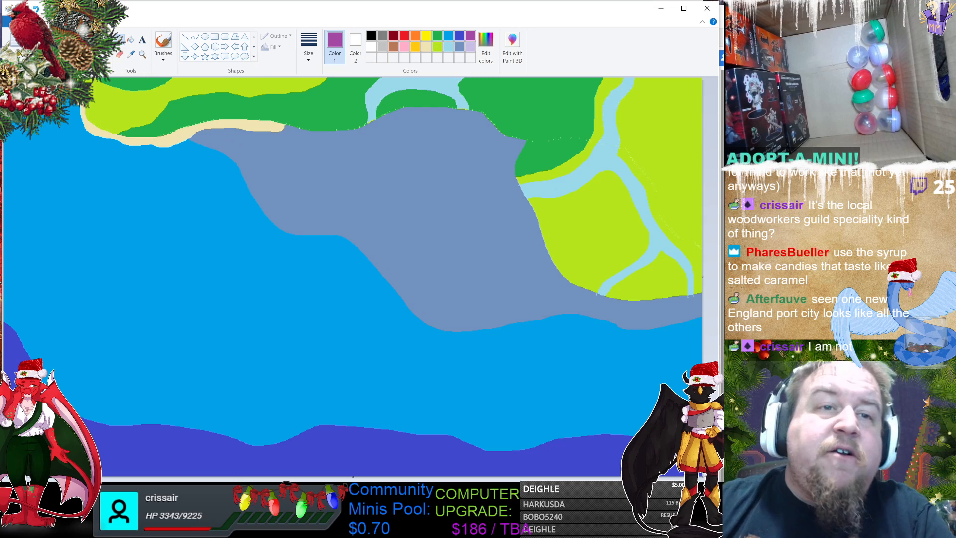
Step: Switch to Chrome and look through the saltwater estuary image results for coastal vegetation references
{"action": "mouse_move", "coordinate": [255, 496]}
{"action": "left_click", "coordinate": [308, 463]}
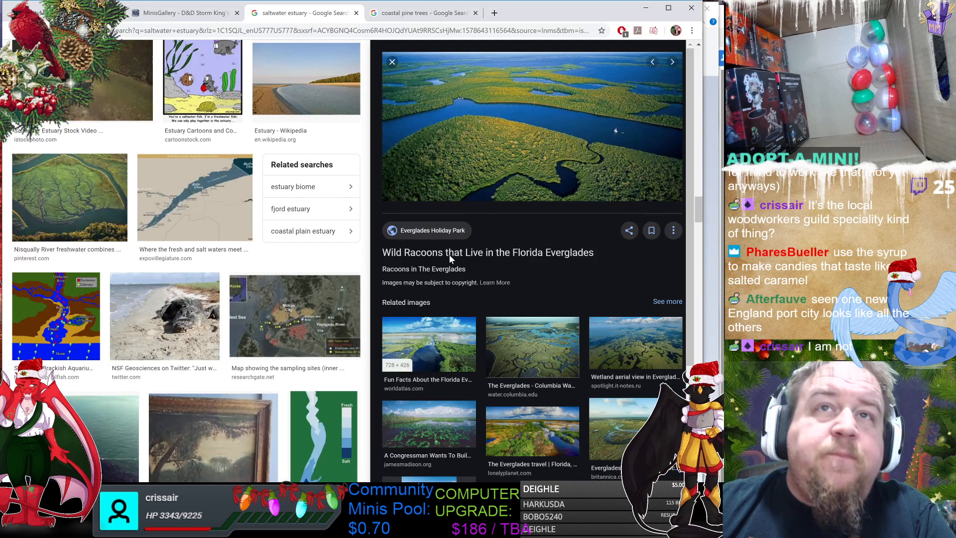
{"action": "scroll", "coordinate": [549, 324], "scroll_direction": "down", "scroll_amount": 4}
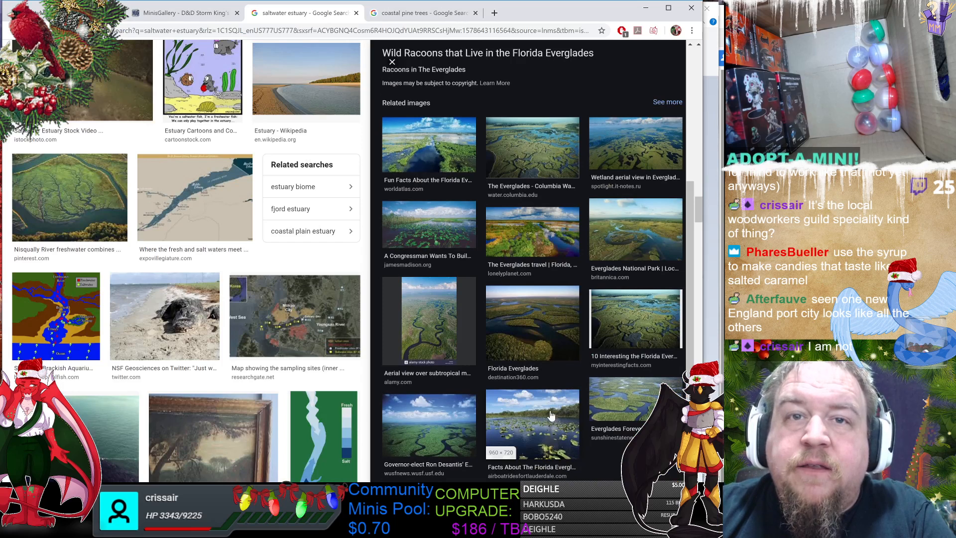
{"action": "scroll", "coordinate": [532, 349], "scroll_direction": "up", "scroll_amount": 4}
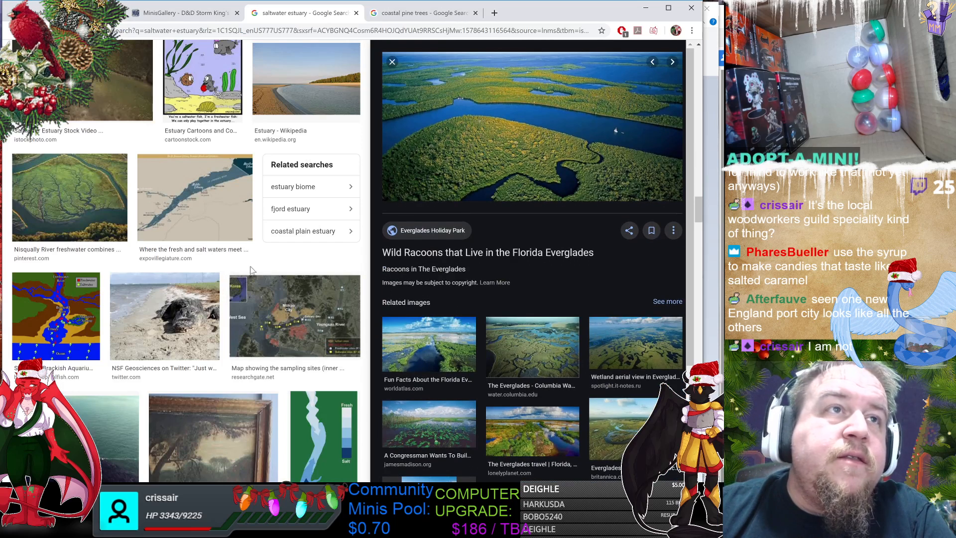
{"action": "scroll", "coordinate": [312, 316], "scroll_direction": "down", "scroll_amount": 5}
{"action": "scroll", "coordinate": [322, 288], "scroll_direction": "down", "scroll_amount": 3}
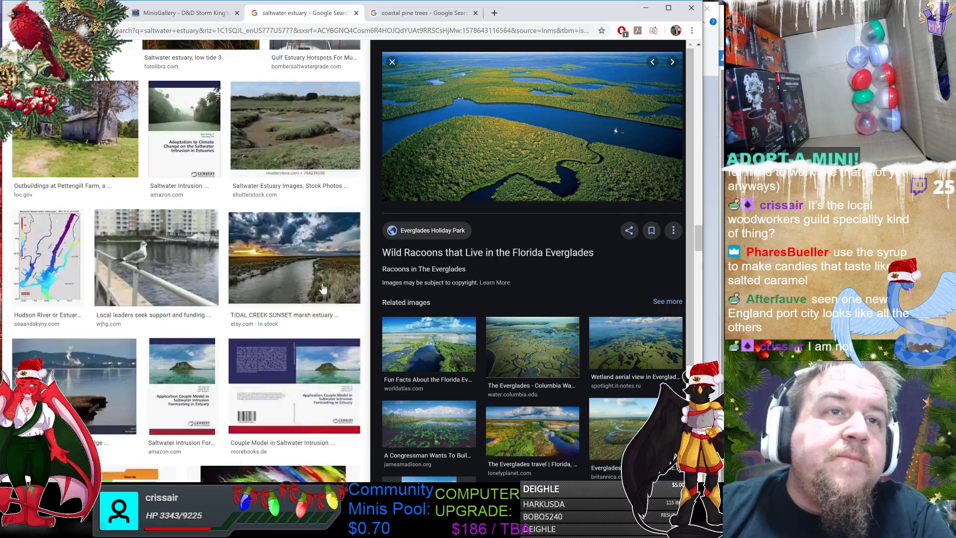
{"action": "scroll", "coordinate": [323, 288], "scroll_direction": "down", "scroll_amount": 6}
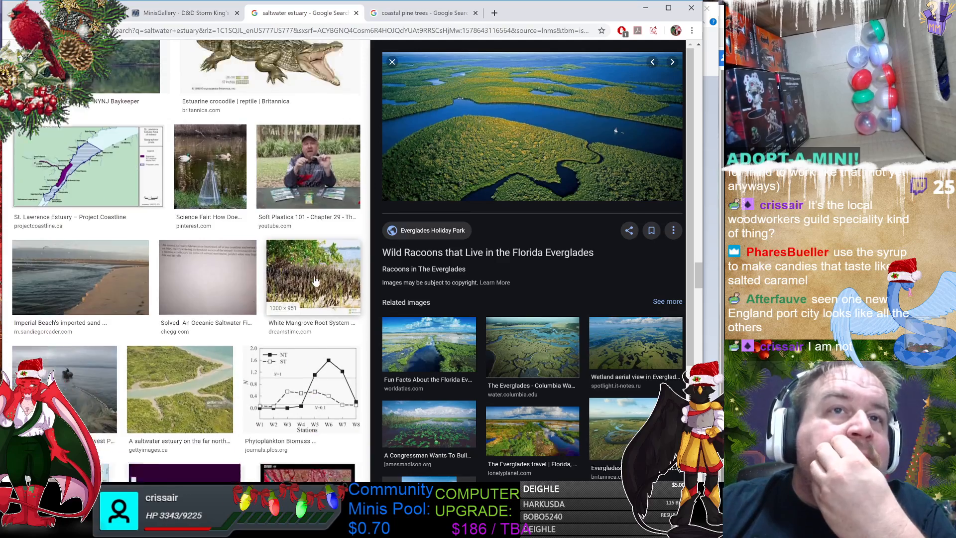
{"action": "scroll", "coordinate": [316, 279], "scroll_direction": "down", "scroll_amount": 5}
{"action": "scroll", "coordinate": [326, 224], "scroll_direction": "up", "scroll_amount": 3}
Step: Examine the White Mangrove Root System image and follow related pictures of Florida's mangroves and the Black River in Jamaica
{"action": "left_click", "coordinate": [331, 195]}
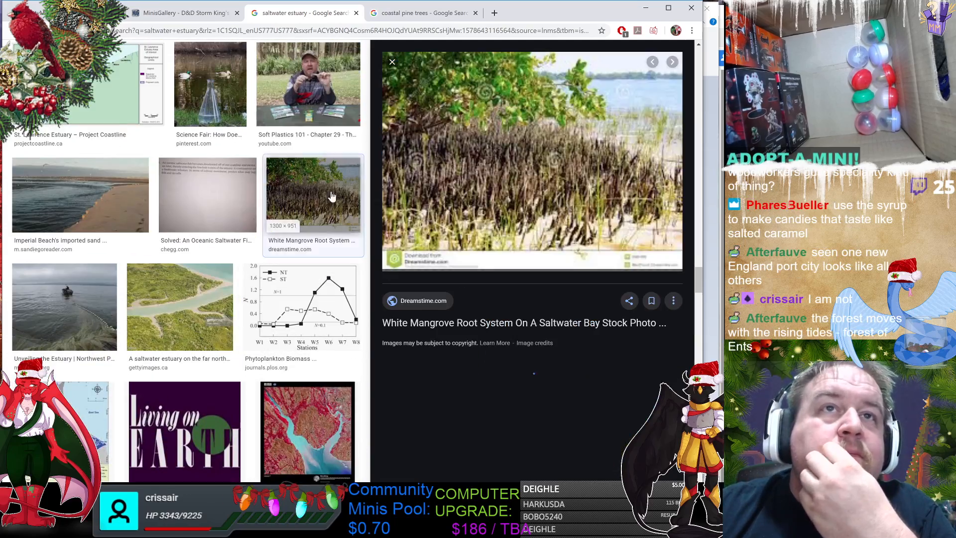
{"action": "scroll", "coordinate": [589, 340], "scroll_direction": "down", "scroll_amount": 4}
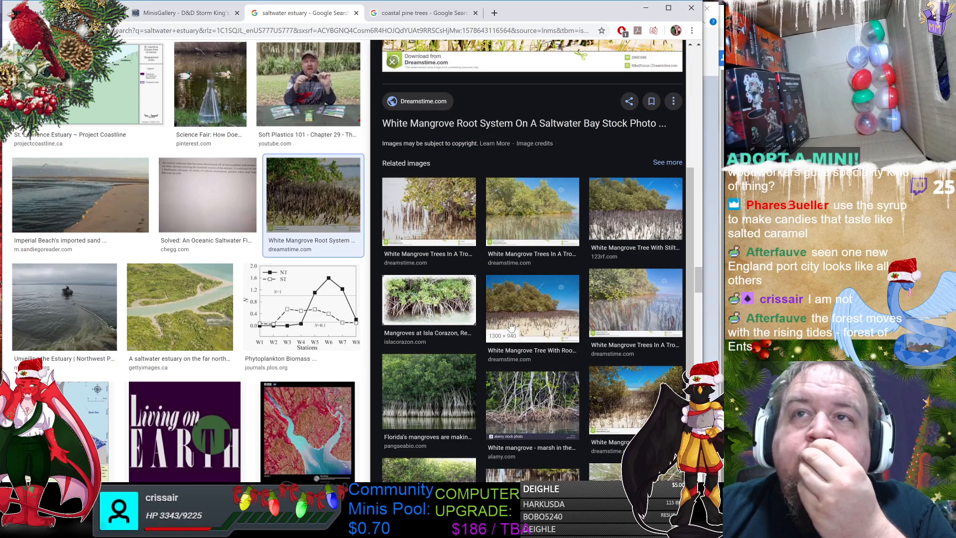
{"action": "scroll", "coordinate": [438, 298], "scroll_direction": "down", "scroll_amount": 2}
{"action": "left_click", "coordinate": [438, 299]}
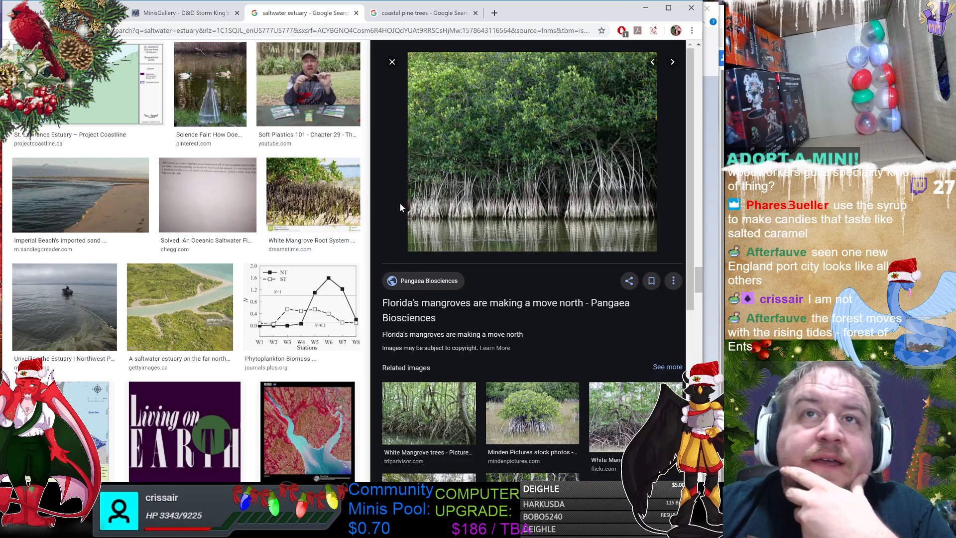
{"action": "scroll", "coordinate": [554, 309], "scroll_direction": "down", "scroll_amount": 4}
{"action": "scroll", "coordinate": [553, 308], "scroll_direction": "down", "scroll_amount": 3}
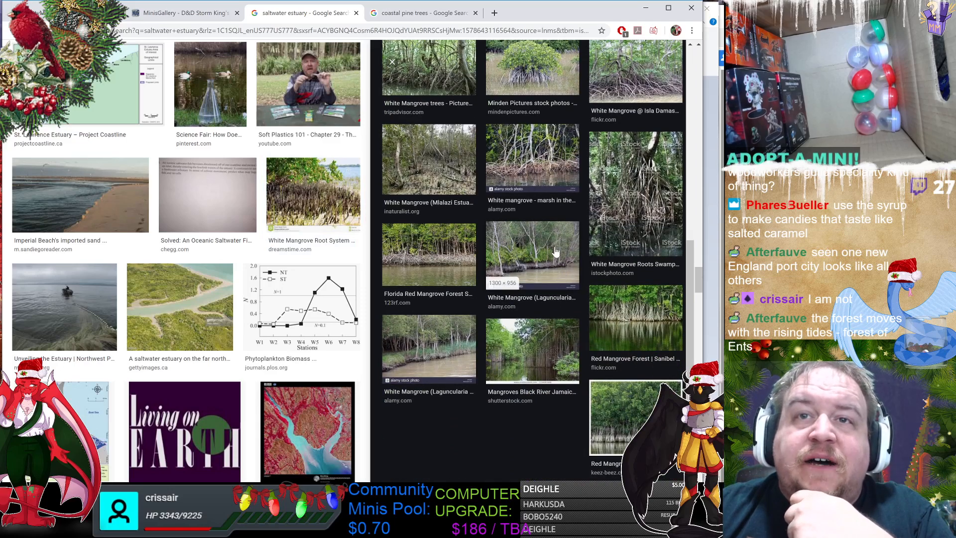
{"action": "left_click", "coordinate": [530, 351]}
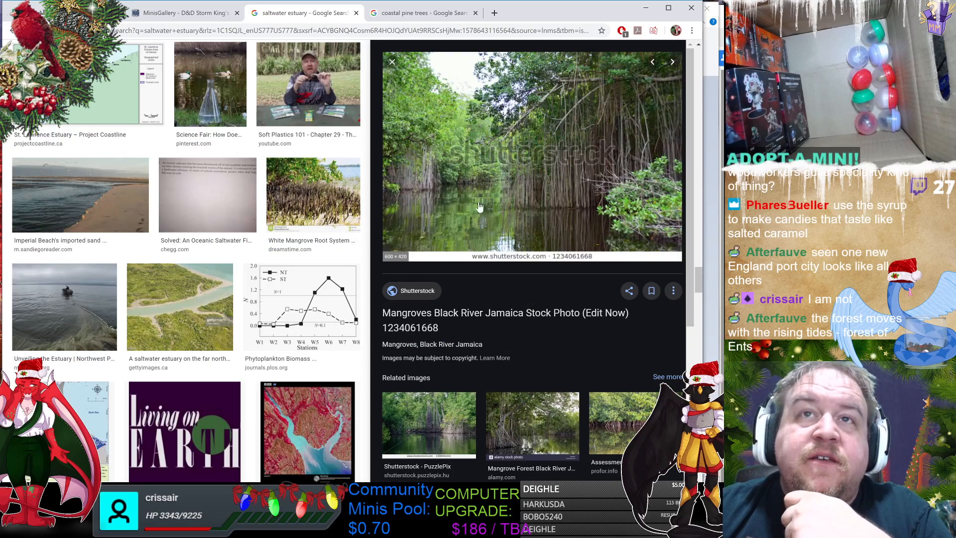
{"action": "scroll", "coordinate": [564, 314], "scroll_direction": "down", "scroll_amount": 5}
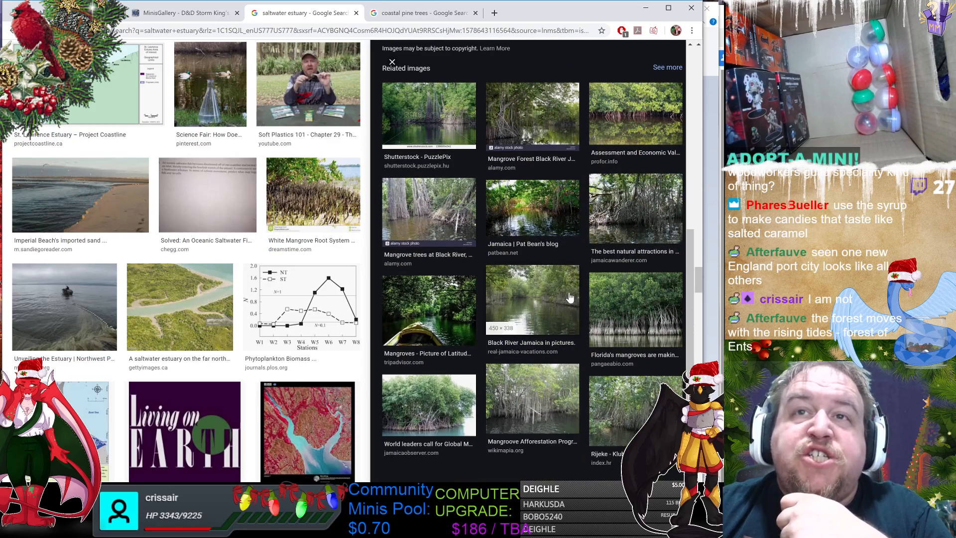
{"action": "left_click", "coordinate": [538, 301]}
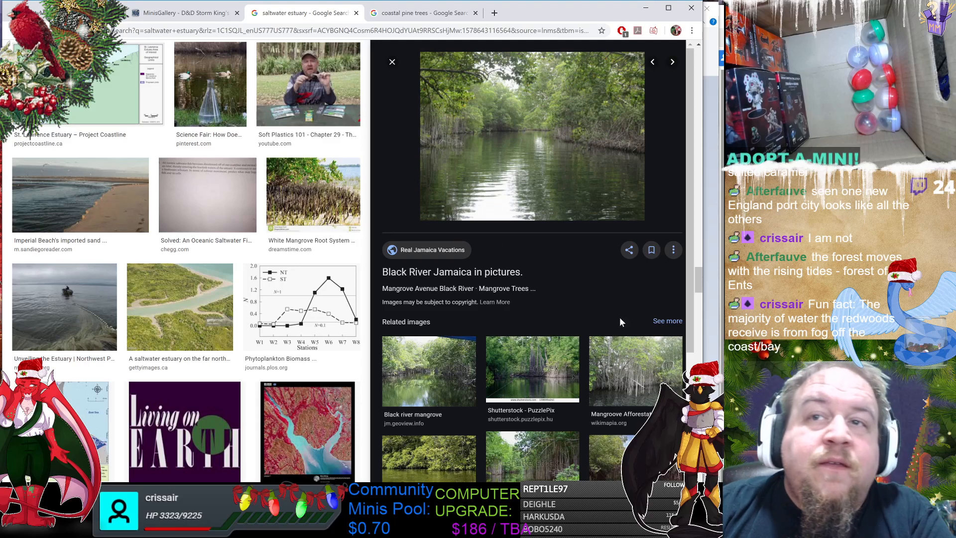
{"action": "scroll", "coordinate": [623, 241], "scroll_direction": "down", "scroll_amount": 5}
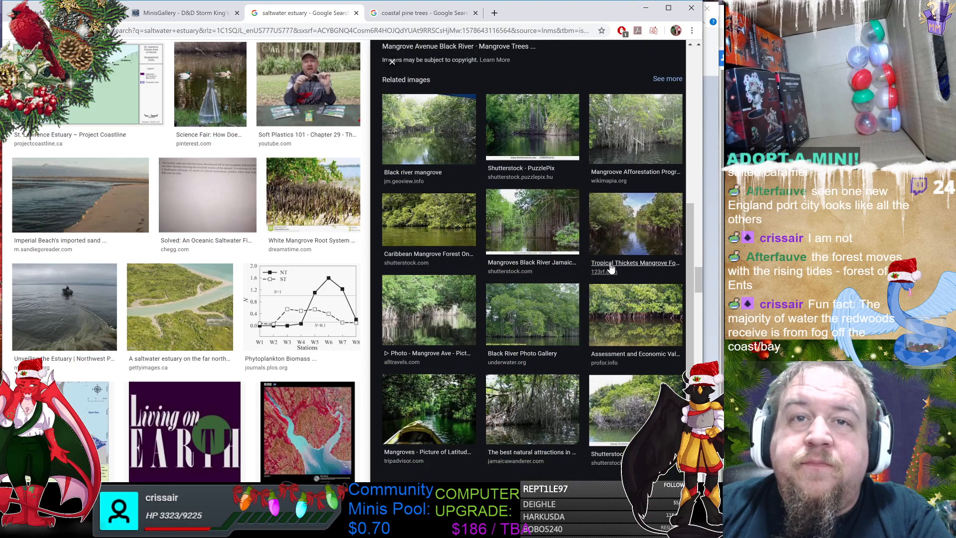
Step: Switch back to Paint and outline irregular purple mangrove patches in the grey-blue shallows, from the beach's eastern end to below the delta island
{"action": "scroll", "coordinate": [611, 269], "scroll_direction": "up", "scroll_amount": 5}
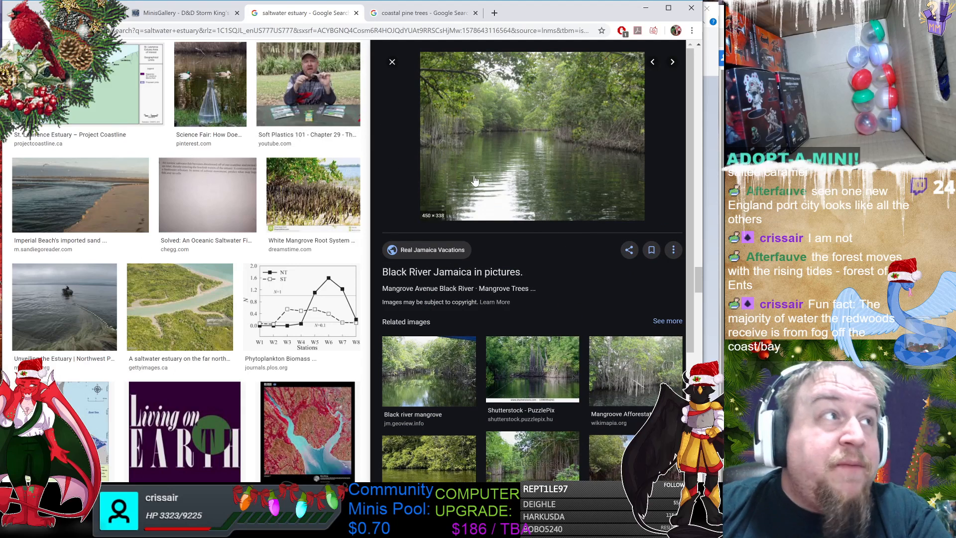
{"action": "left_click", "coordinate": [648, 8]}
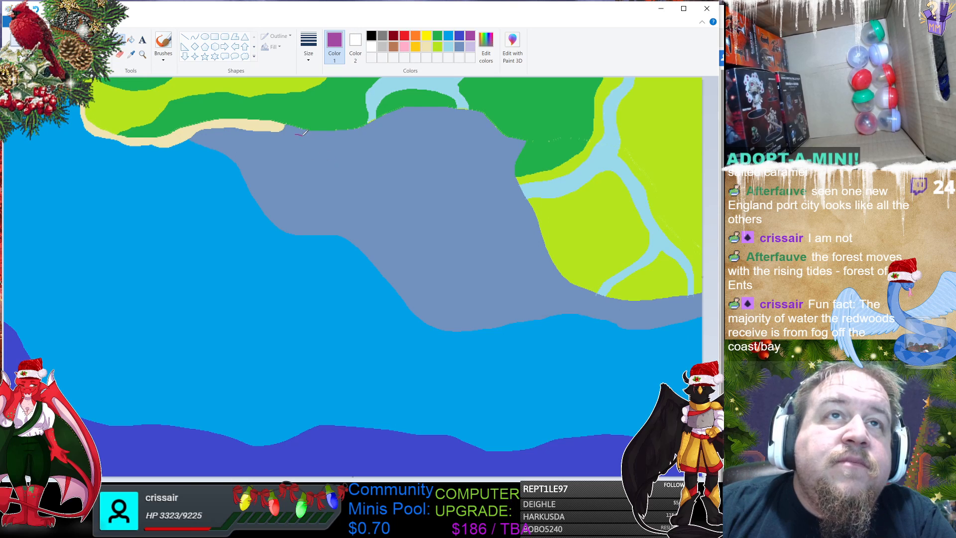
{"action": "mouse_move", "coordinate": [305, 131]}
{"action": "left_mouse_down"}
{"action": "mouse_move", "coordinate": [303, 147]}
{"action": "mouse_move", "coordinate": [279, 155]}
{"action": "mouse_move", "coordinate": [291, 132]}
{"action": "left_mouse_up"}
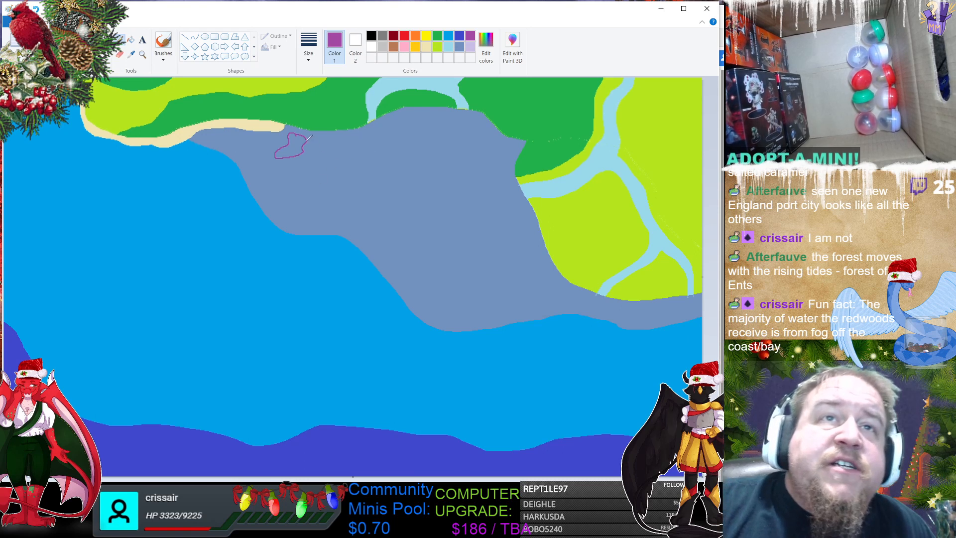
{"action": "mouse_move", "coordinate": [308, 152]}
{"action": "left_mouse_down"}
{"action": "mouse_move", "coordinate": [321, 174]}
{"action": "mouse_move", "coordinate": [327, 152]}
{"action": "mouse_move", "coordinate": [312, 147]}
{"action": "mouse_move", "coordinate": [335, 151]}
{"action": "mouse_move", "coordinate": [331, 165]}
{"action": "mouse_move", "coordinate": [344, 169]}
{"action": "mouse_move", "coordinate": [385, 149]}
{"action": "mouse_move", "coordinate": [386, 140]}
{"action": "mouse_move", "coordinate": [367, 134]}
{"action": "left_mouse_up"}
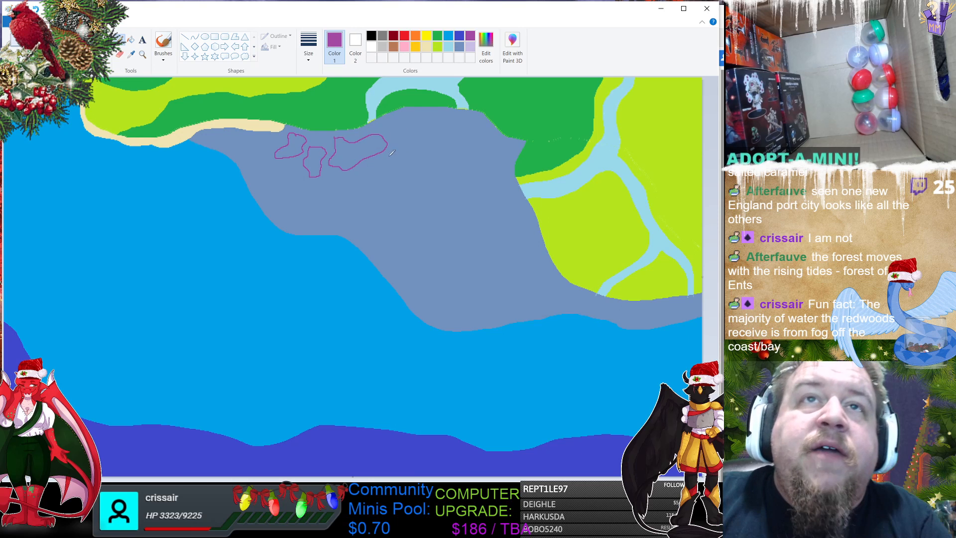
{"action": "left_click_drag", "start_coordinate": [394, 155], "coordinate": [386, 164]}
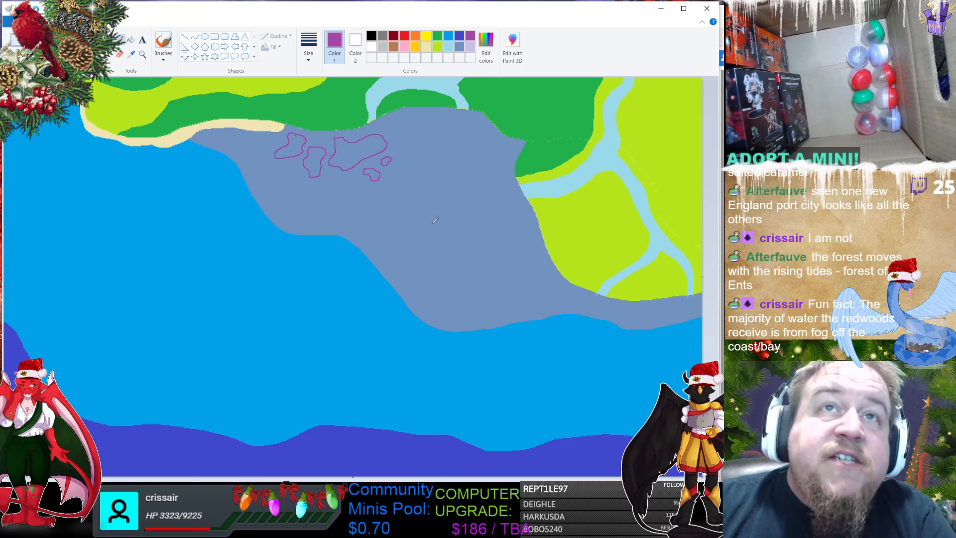
{"action": "mouse_move", "coordinate": [382, 175]}
{"action": "left_mouse_down"}
{"action": "mouse_move", "coordinate": [404, 173]}
{"action": "mouse_move", "coordinate": [386, 172]}
{"action": "mouse_move", "coordinate": [432, 165]}
{"action": "mouse_move", "coordinate": [421, 168]}
{"action": "mouse_move", "coordinate": [403, 147]}
{"action": "mouse_move", "coordinate": [407, 138]}
{"action": "mouse_move", "coordinate": [434, 145]}
{"action": "left_mouse_up"}
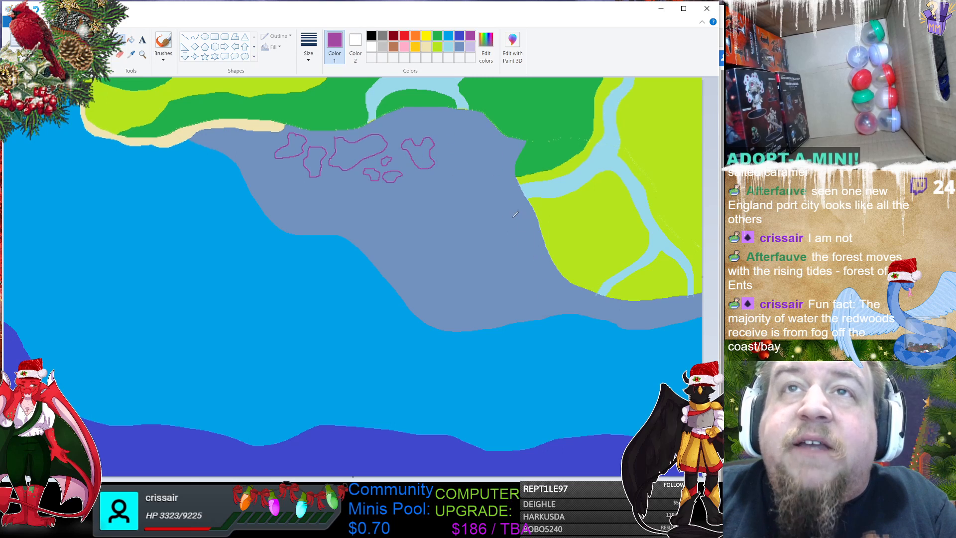
Step: Outline purple patches in the eastern shallows near the river mouth, including a crescent-shaped one in the middle and a small one near the northern shore
{"action": "mouse_move", "coordinate": [516, 216]}
{"action": "left_mouse_down"}
{"action": "mouse_move", "coordinate": [523, 229]}
{"action": "mouse_move", "coordinate": [492, 241]}
{"action": "mouse_move", "coordinate": [518, 214]}
{"action": "left_mouse_up"}
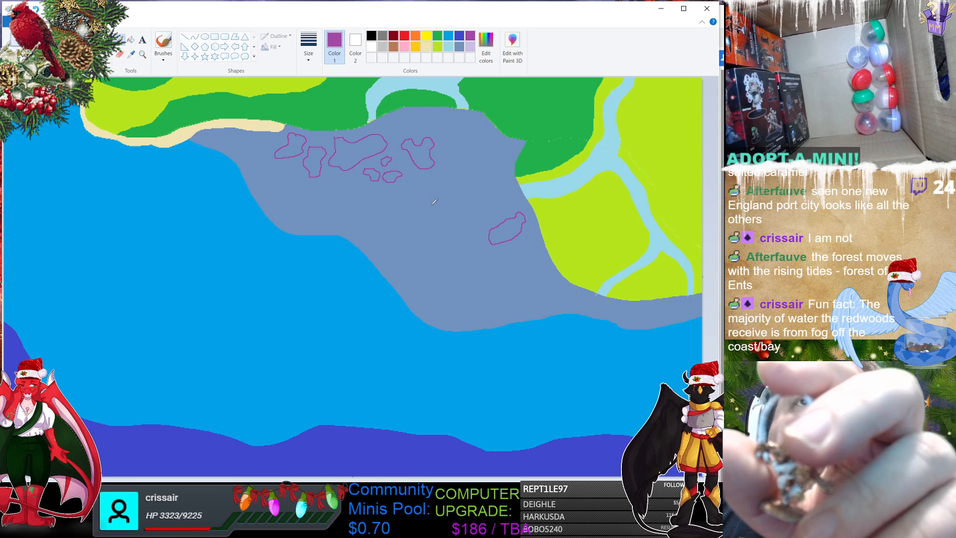
{"action": "left_click_drag", "start_coordinate": [427, 204], "coordinate": [442, 227]}
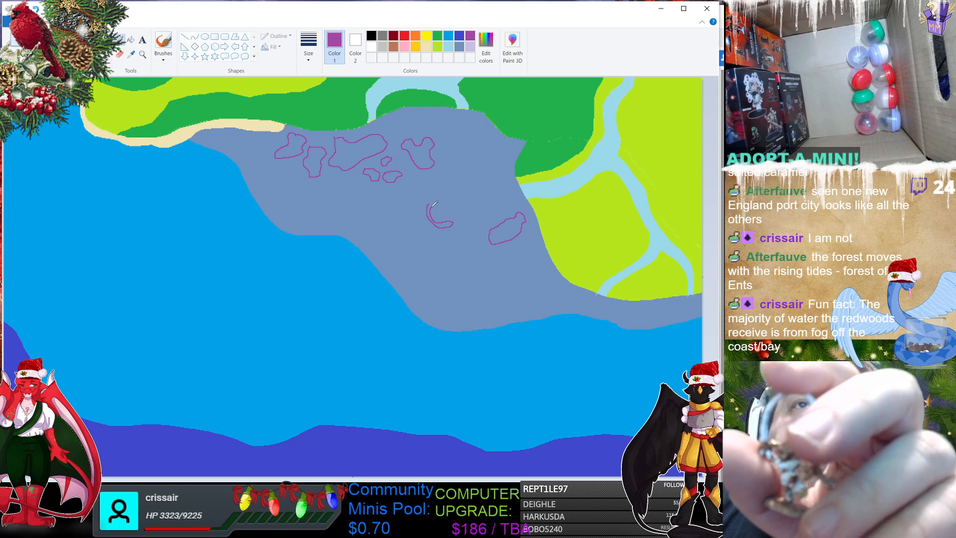
{"action": "left_click_drag", "start_coordinate": [432, 206], "coordinate": [439, 209]}
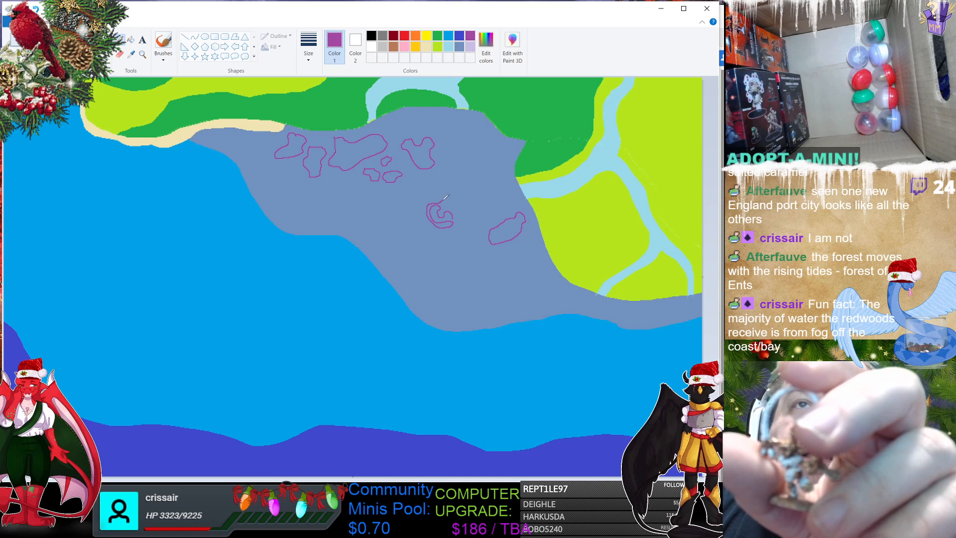
{"action": "mouse_move", "coordinate": [451, 187]}
{"action": "left_mouse_down"}
{"action": "mouse_move", "coordinate": [468, 201]}
{"action": "mouse_move", "coordinate": [453, 218]}
{"action": "left_mouse_up"}
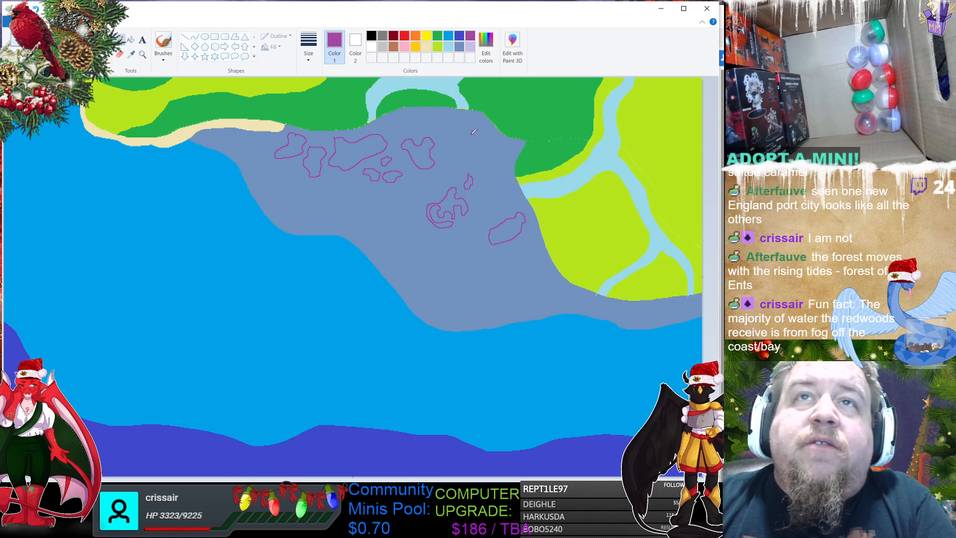
{"action": "left_click_drag", "start_coordinate": [472, 131], "coordinate": [481, 143]}
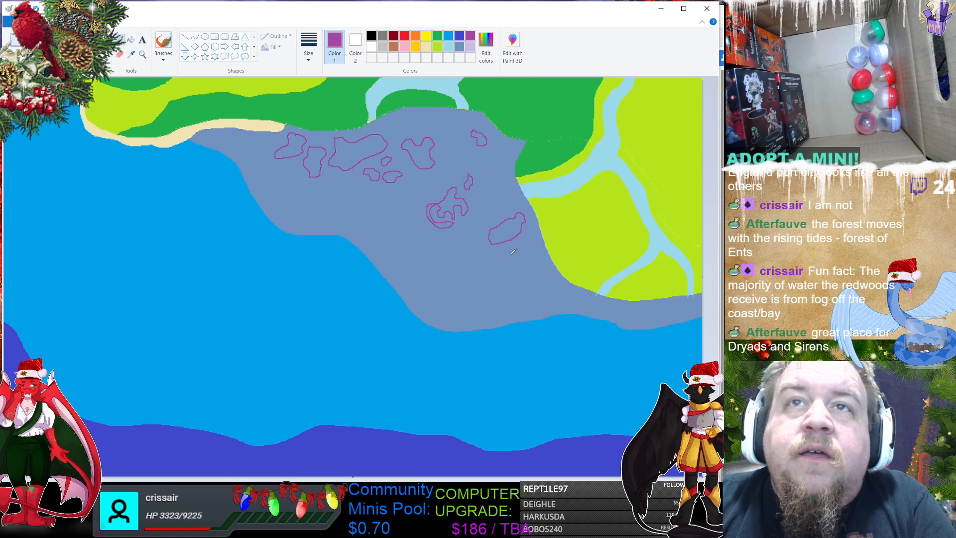
{"action": "mouse_move", "coordinate": [469, 225]}
{"action": "left_mouse_down"}
{"action": "mouse_move", "coordinate": [477, 243]}
{"action": "mouse_move", "coordinate": [481, 217]}
{"action": "mouse_move", "coordinate": [465, 225]}
{"action": "mouse_move", "coordinate": [485, 200]}
{"action": "mouse_move", "coordinate": [494, 203]}
{"action": "mouse_move", "coordinate": [487, 195]}
{"action": "mouse_move", "coordinate": [508, 195]}
{"action": "mouse_move", "coordinate": [494, 189]}
{"action": "mouse_move", "coordinate": [508, 208]}
{"action": "left_mouse_up"}
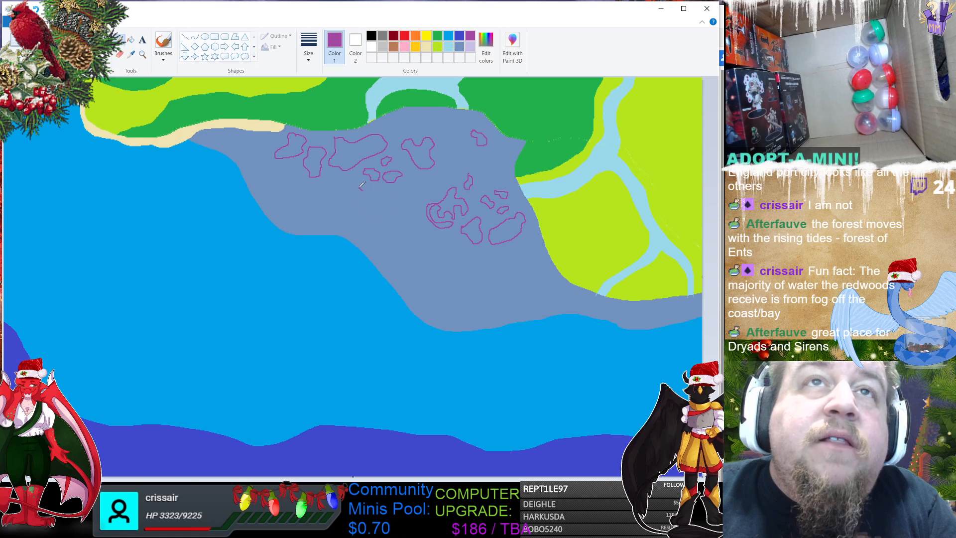
Step: Outline a long diagonal purple strip and more irregular patches in the gaps and along the seaward southern side of the shallows
{"action": "mouse_move", "coordinate": [362, 189]}
{"action": "left_mouse_down"}
{"action": "mouse_move", "coordinate": [332, 179]}
{"action": "mouse_move", "coordinate": [368, 210]}
{"action": "mouse_move", "coordinate": [371, 198]}
{"action": "left_mouse_up"}
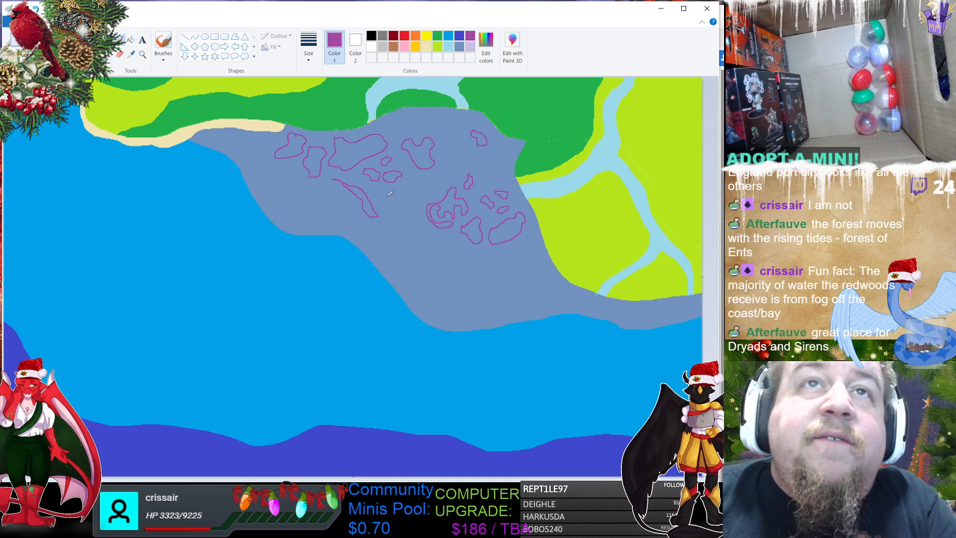
{"action": "mouse_move", "coordinate": [391, 196]}
{"action": "left_mouse_down"}
{"action": "mouse_move", "coordinate": [401, 207]}
{"action": "mouse_move", "coordinate": [413, 202]}
{"action": "mouse_move", "coordinate": [393, 196]}
{"action": "mouse_move", "coordinate": [442, 189]}
{"action": "mouse_move", "coordinate": [435, 174]}
{"action": "mouse_move", "coordinate": [413, 178]}
{"action": "left_mouse_up"}
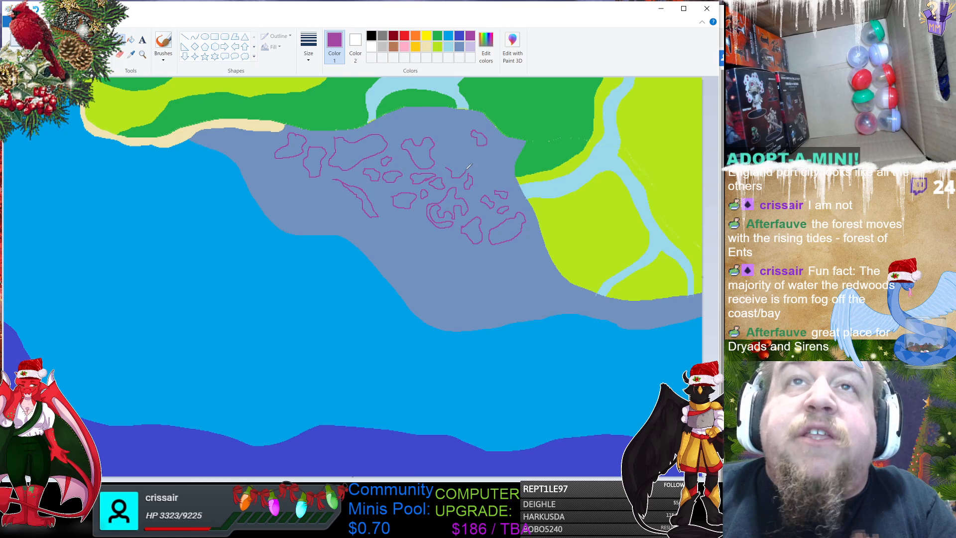
{"action": "left_click_drag", "start_coordinate": [466, 152], "coordinate": [448, 161]}
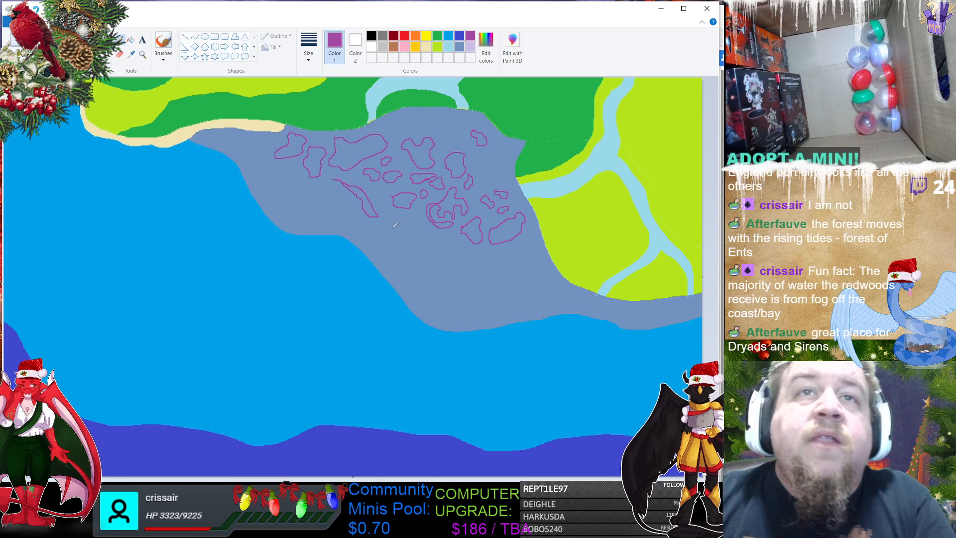
{"action": "mouse_move", "coordinate": [395, 225]}
{"action": "left_mouse_down"}
{"action": "mouse_move", "coordinate": [397, 241]}
{"action": "mouse_move", "coordinate": [414, 234]}
{"action": "mouse_move", "coordinate": [395, 221]}
{"action": "left_mouse_up"}
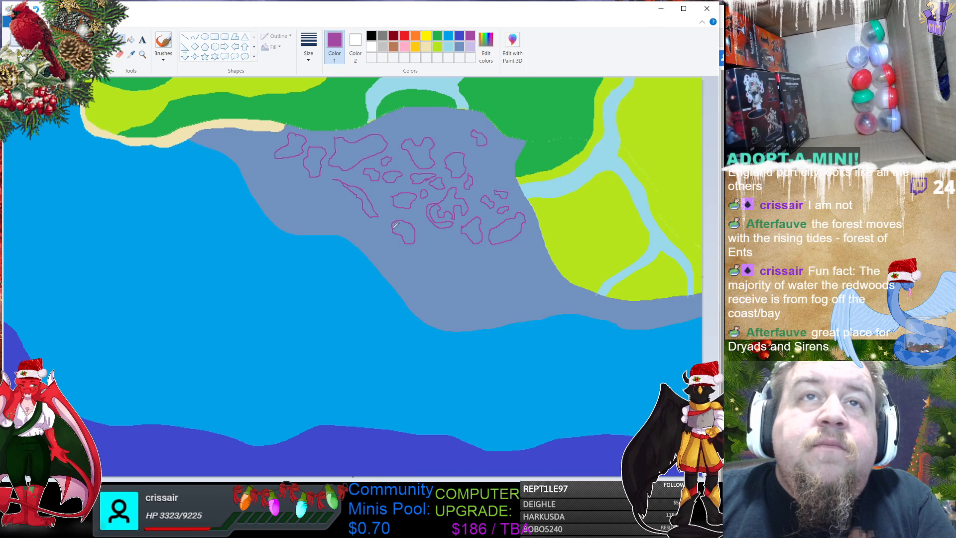
{"action": "mouse_move", "coordinate": [448, 246]}
{"action": "left_mouse_down"}
{"action": "mouse_move", "coordinate": [438, 259]}
{"action": "mouse_move", "coordinate": [429, 244]}
{"action": "mouse_move", "coordinate": [446, 246]}
{"action": "left_mouse_up"}
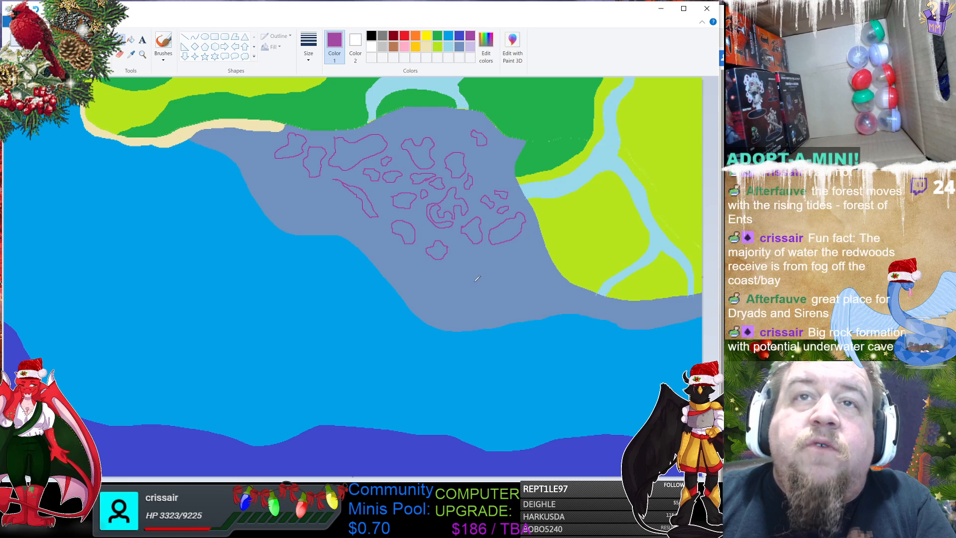
{"action": "mouse_move", "coordinate": [473, 281]}
{"action": "left_mouse_down"}
{"action": "mouse_move", "coordinate": [462, 260]}
{"action": "mouse_move", "coordinate": [496, 260]}
{"action": "mouse_move", "coordinate": [503, 266]}
{"action": "mouse_move", "coordinate": [488, 282]}
{"action": "left_mouse_up"}
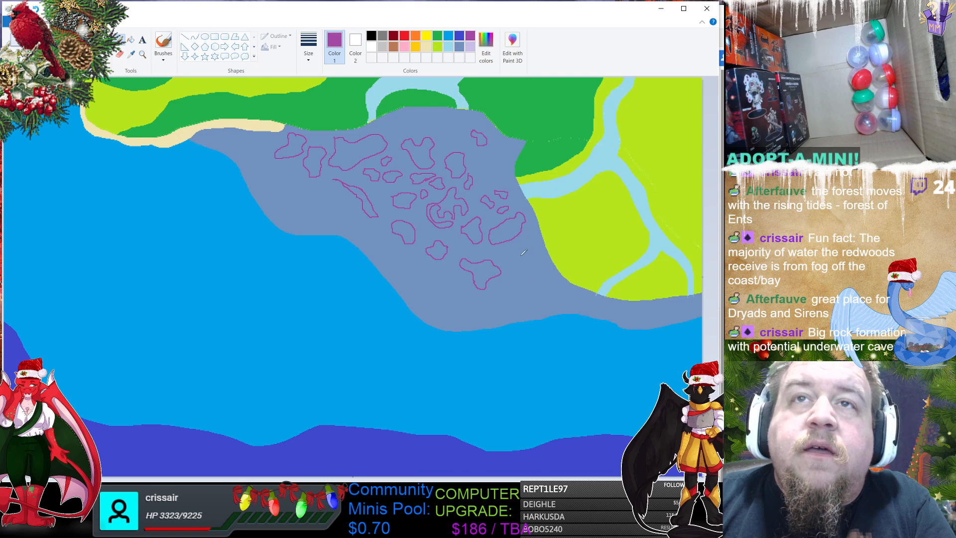
{"action": "mouse_move", "coordinate": [527, 254]}
{"action": "left_mouse_down"}
{"action": "mouse_move", "coordinate": [540, 282]}
{"action": "mouse_move", "coordinate": [519, 265]}
{"action": "mouse_move", "coordinate": [519, 290]}
{"action": "mouse_move", "coordinate": [499, 256]}
{"action": "mouse_move", "coordinate": [513, 246]}
{"action": "mouse_move", "coordinate": [511, 259]}
{"action": "mouse_move", "coordinate": [458, 238]}
{"action": "mouse_move", "coordinate": [468, 248]}
{"action": "mouse_move", "coordinate": [452, 234]}
{"action": "left_mouse_up"}
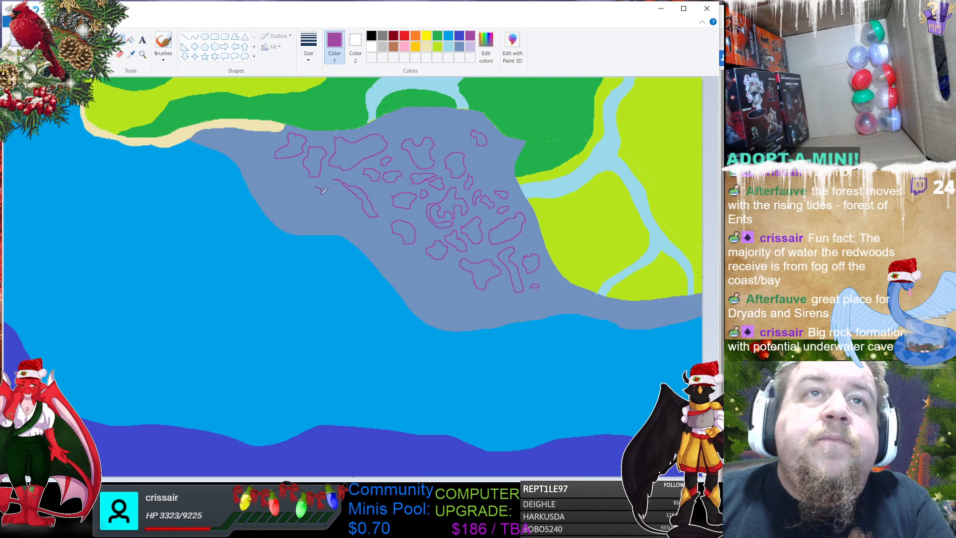
{"action": "left_click_drag", "start_coordinate": [312, 189], "coordinate": [314, 189]}
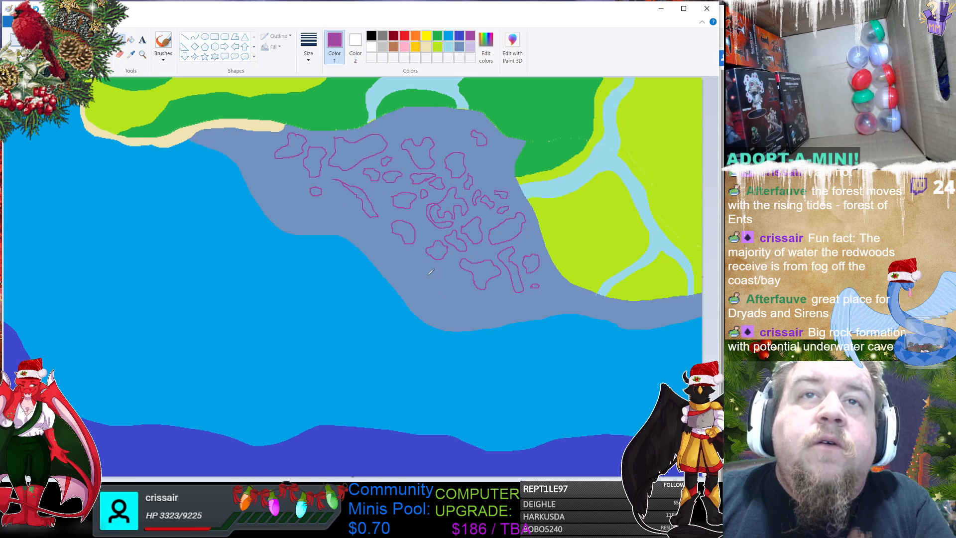
{"action": "left_click_drag", "start_coordinate": [415, 277], "coordinate": [426, 269]}
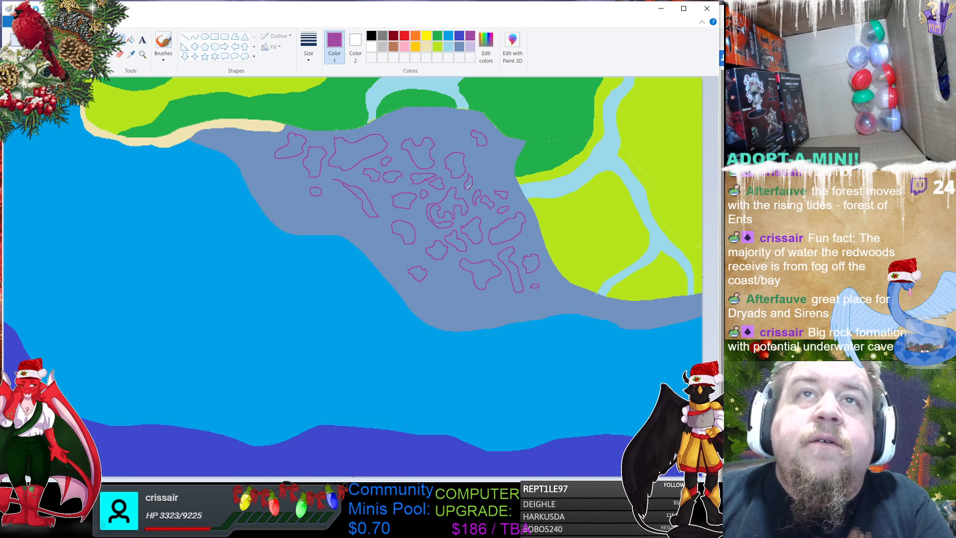
Step: Fill the outlined patches in the western half of the shallows with purple, including the long diagonal strip
{"action": "left_click", "coordinate": [131, 40]}
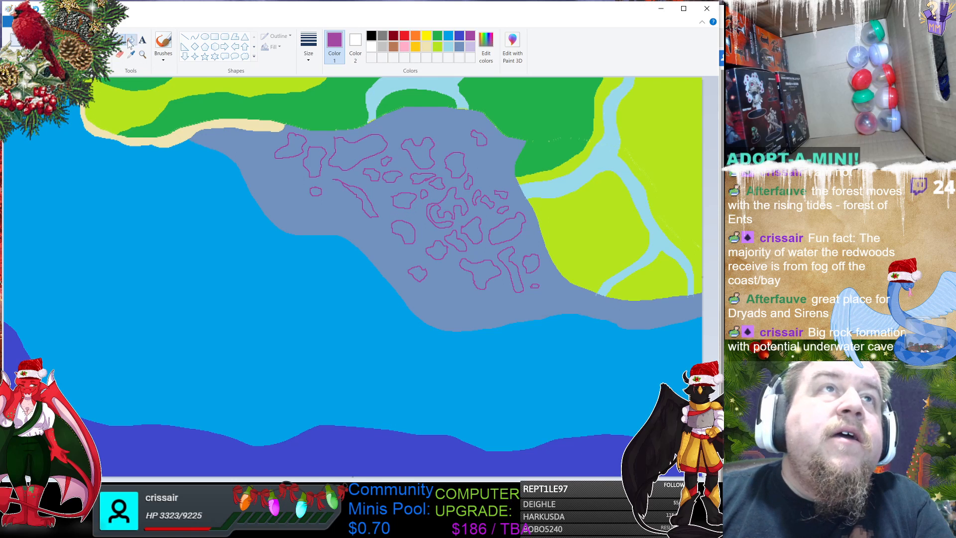
{"action": "left_click", "coordinate": [298, 145]}
{"action": "left_click", "coordinate": [315, 158]}
{"action": "left_click", "coordinate": [361, 149]}
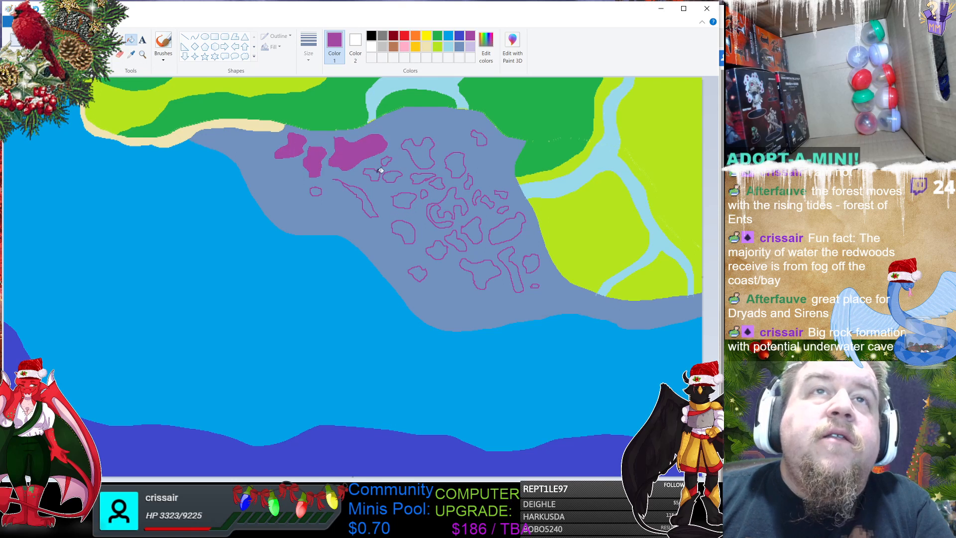
{"action": "left_click", "coordinate": [372, 174]}
{"action": "left_click", "coordinate": [394, 176]}
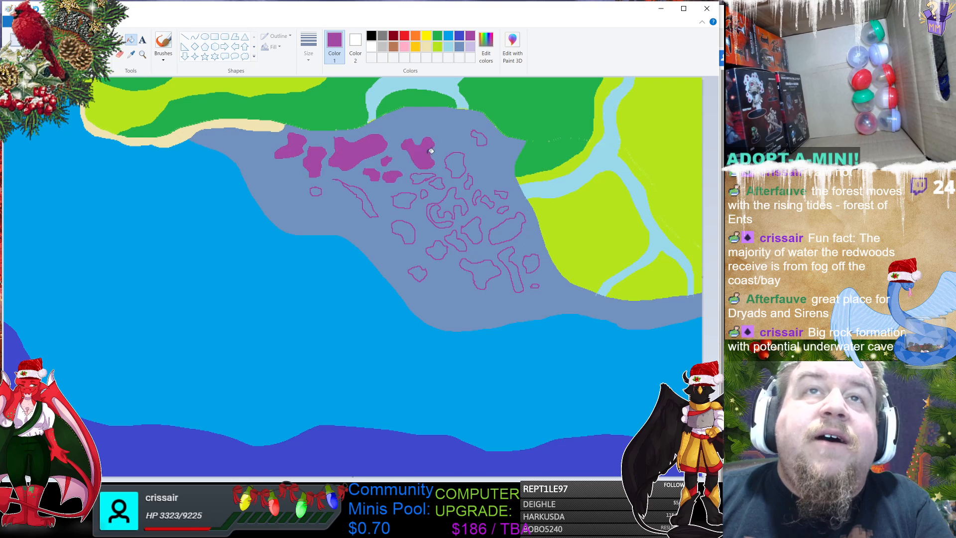
{"action": "left_click", "coordinate": [417, 152]}
{"action": "left_click", "coordinate": [427, 178]}
{"action": "left_click", "coordinate": [424, 194]}
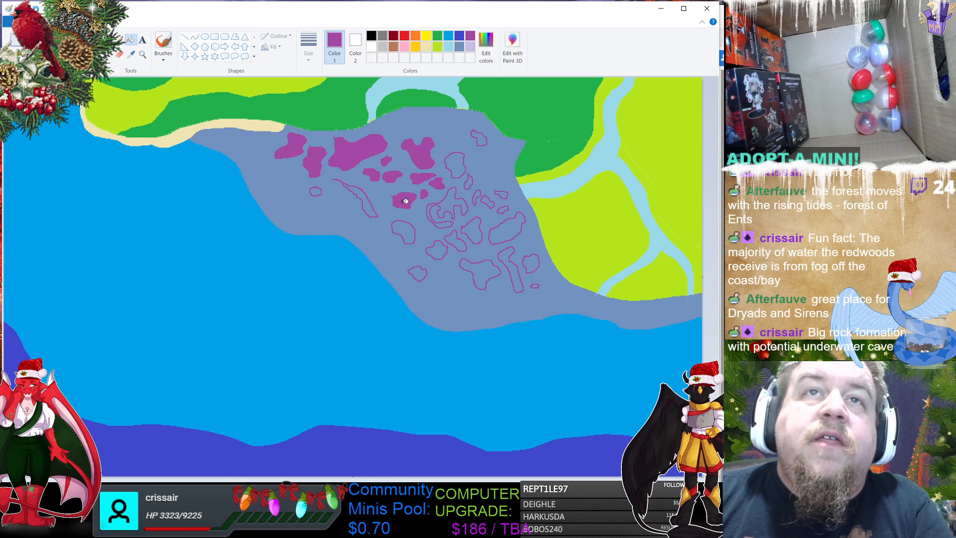
{"action": "left_click", "coordinate": [405, 200]}
{"action": "left_click", "coordinate": [317, 192]}
{"action": "left_click", "coordinate": [348, 198]}
{"action": "left_click", "coordinate": [401, 231]}
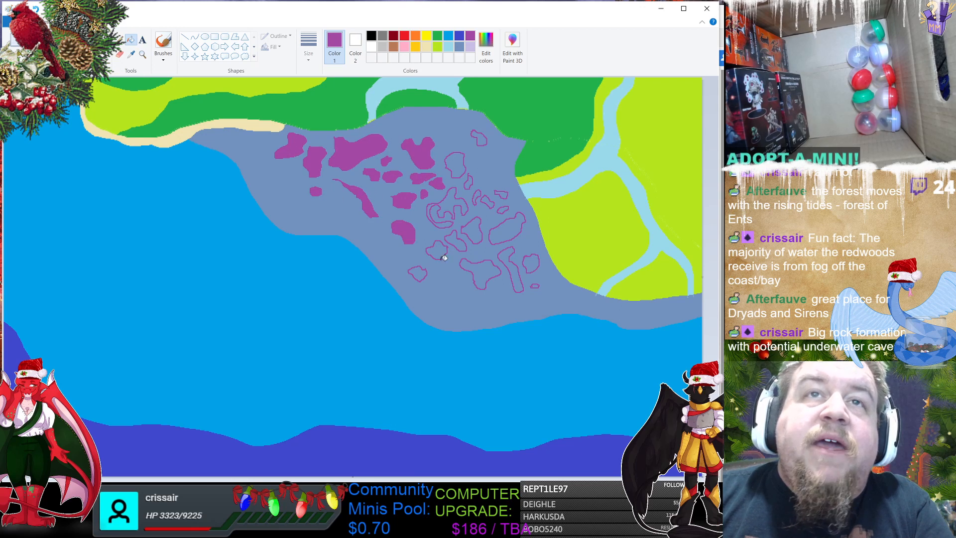
Step: Fill the remaining central, eastern and southern patch outlines in the shallows with purple, including the crescent-shaped one
{"action": "left_click", "coordinate": [420, 273]}
{"action": "left_click", "coordinate": [470, 231]}
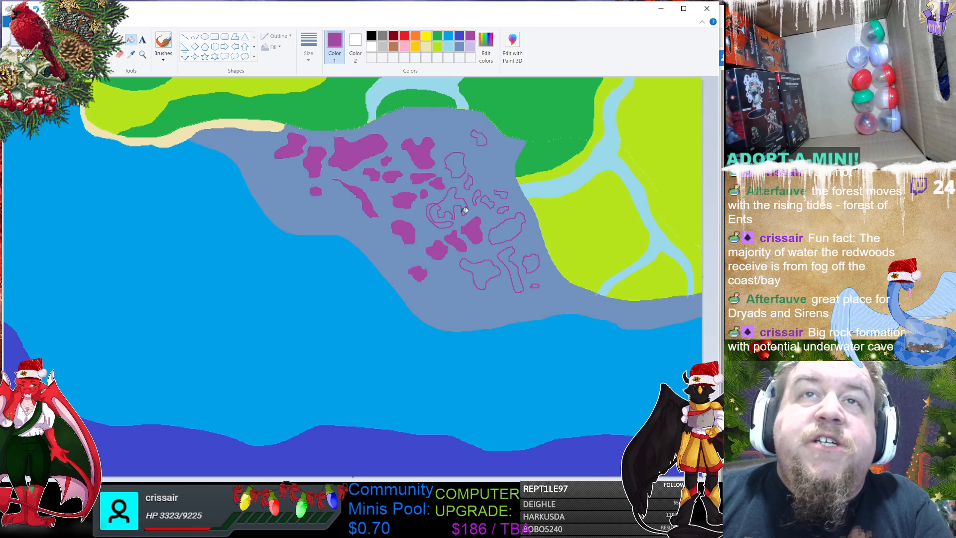
{"action": "left_click", "coordinate": [448, 205]}
{"action": "left_click", "coordinate": [454, 164]}
{"action": "left_click", "coordinate": [481, 138]}
{"action": "left_click", "coordinate": [503, 193]}
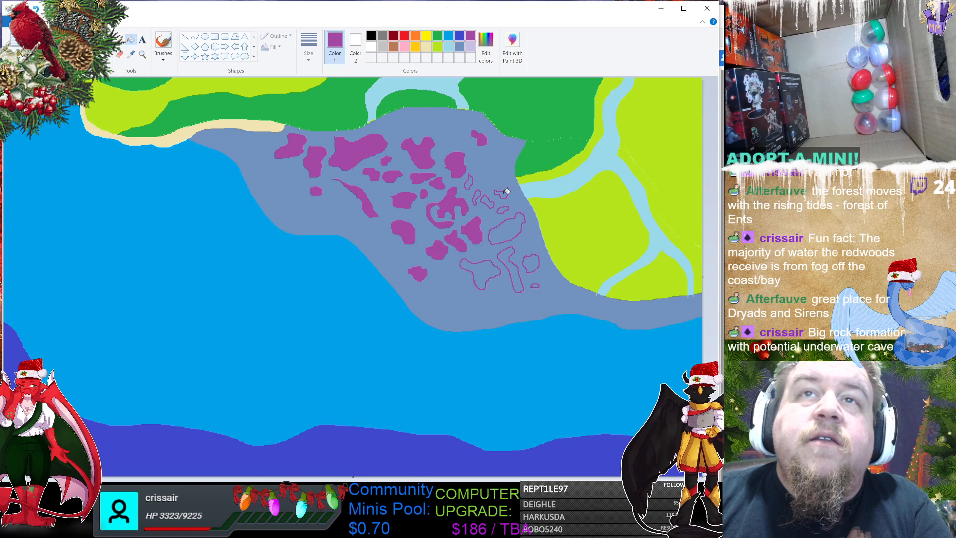
{"action": "left_click", "coordinate": [504, 208]}
{"action": "left_click", "coordinate": [489, 202]}
{"action": "left_click", "coordinate": [476, 196]}
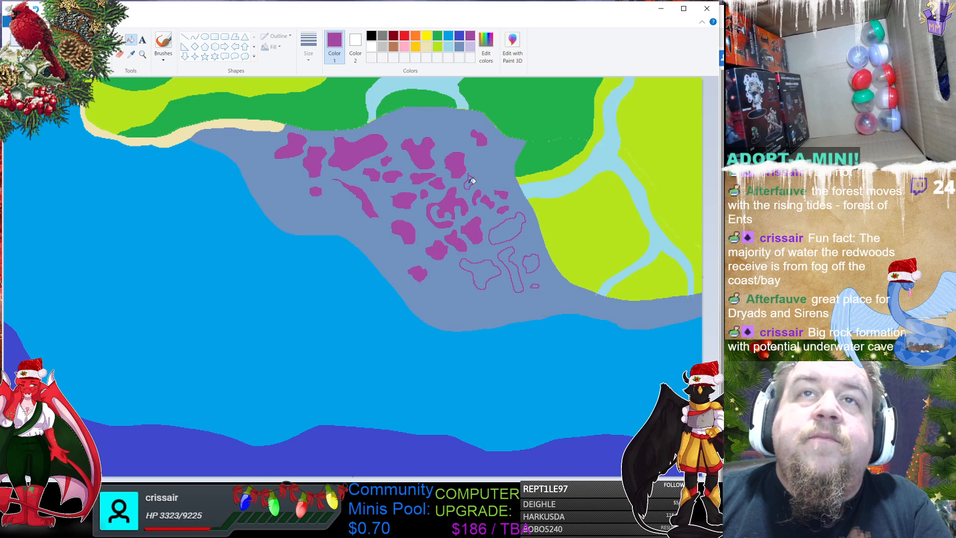
{"action": "left_click", "coordinate": [468, 183]}
{"action": "left_click", "coordinate": [517, 226]}
{"action": "left_click", "coordinate": [513, 267]}
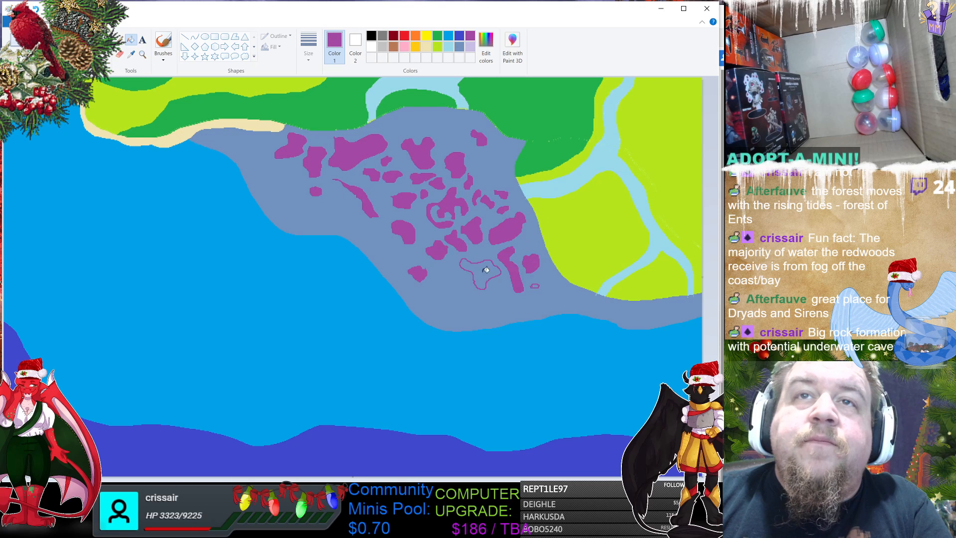
{"action": "left_click", "coordinate": [479, 272]}
{"action": "left_click", "coordinate": [535, 285]}
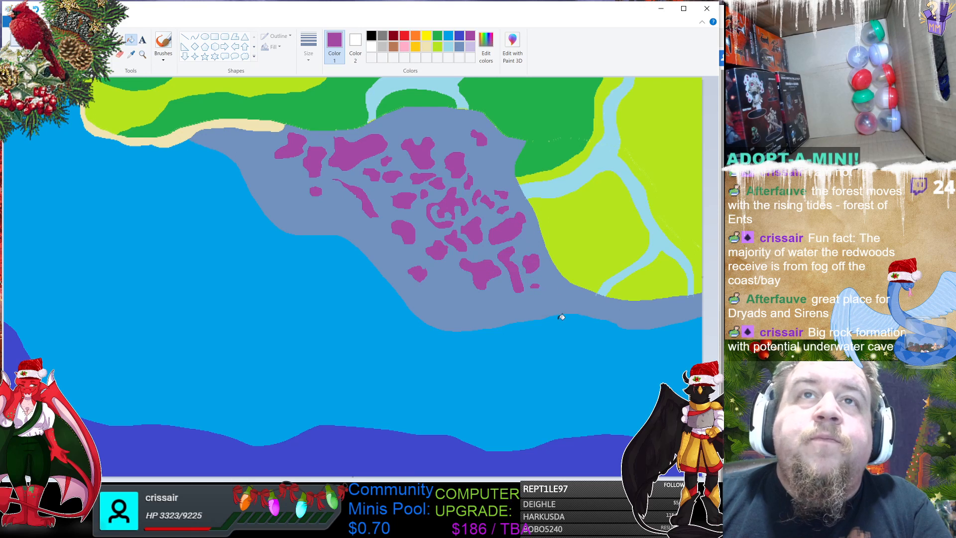
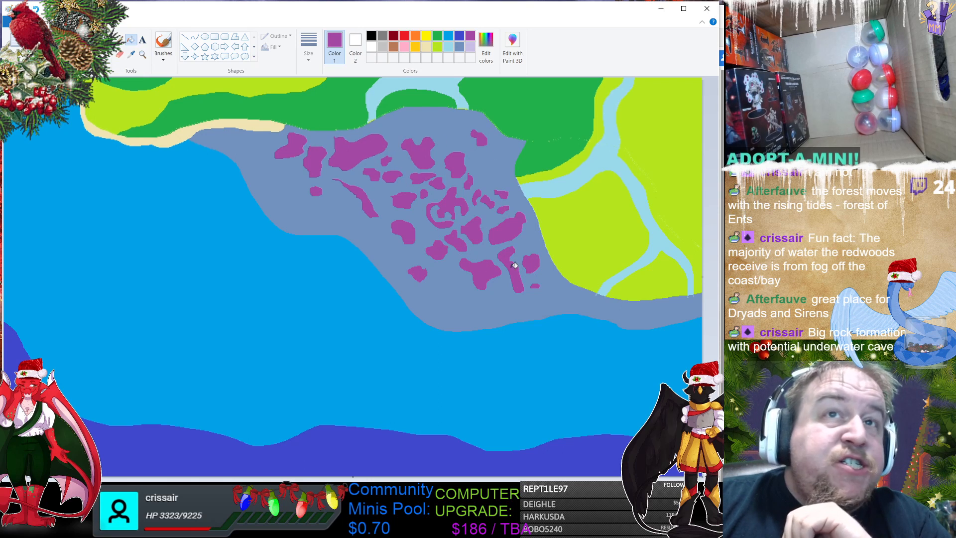
Step: Outline a narrow lavender strip in the shallows along the southeastern shore, between the two small river mouths
{"action": "left_click", "coordinate": [470, 46]}
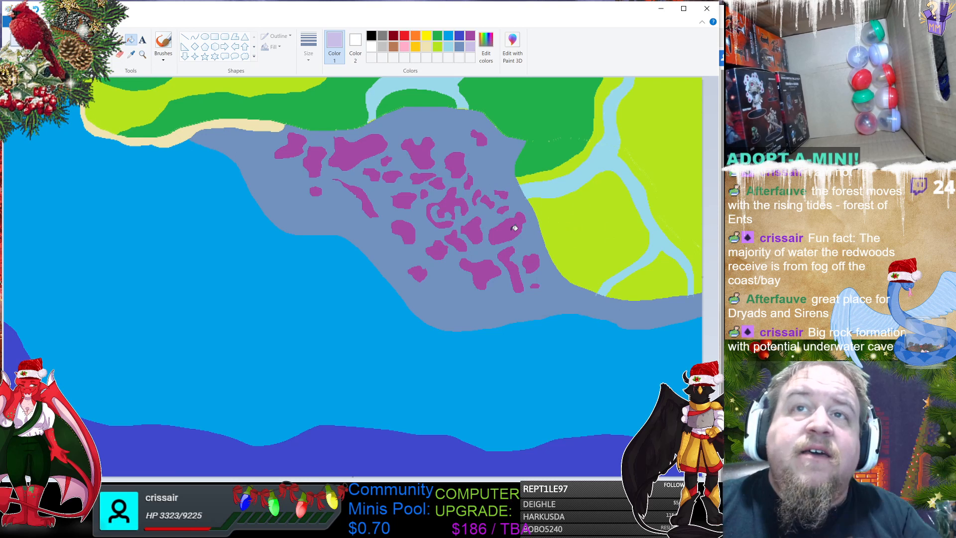
{"action": "left_click", "coordinate": [120, 39]}
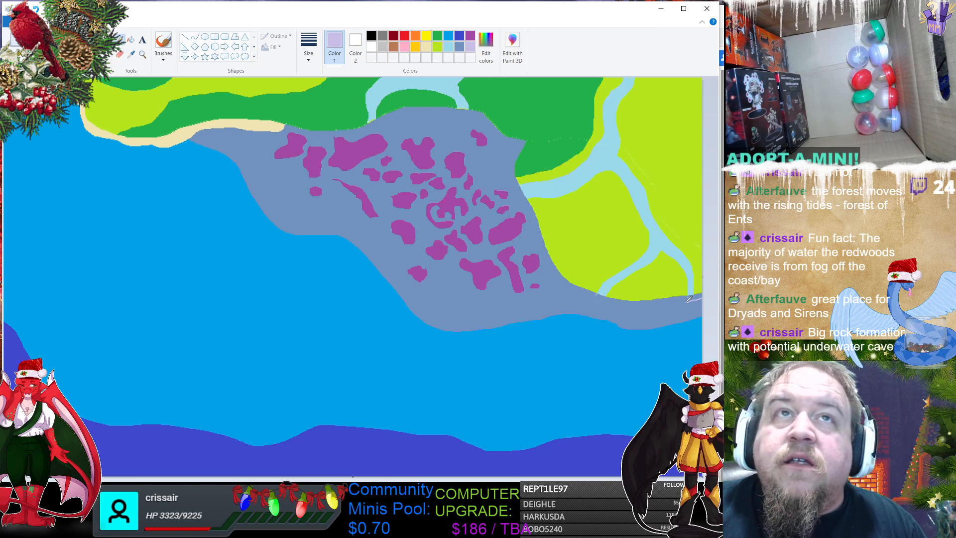
{"action": "left_click_drag", "start_coordinate": [638, 304], "coordinate": [615, 306]}
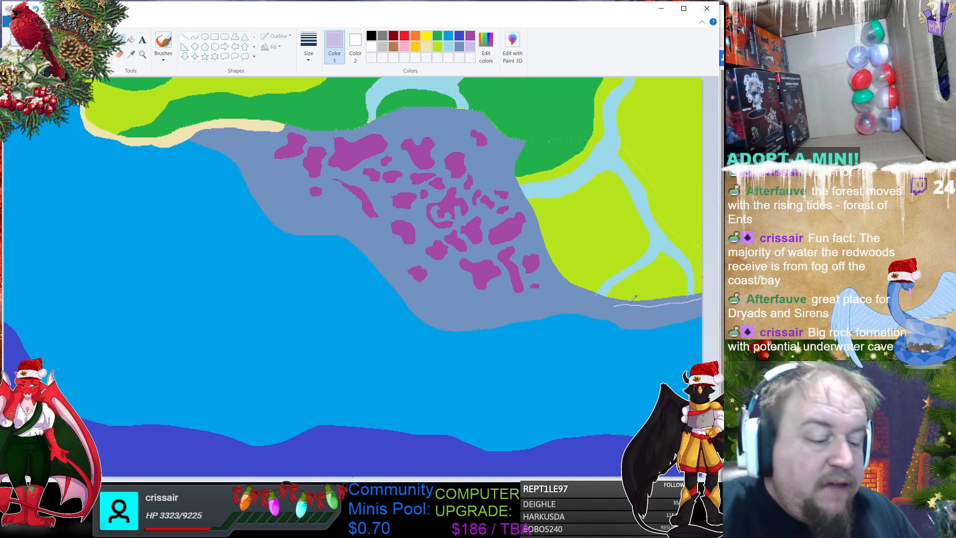
{"action": "key", "text": "ctrl+z"}
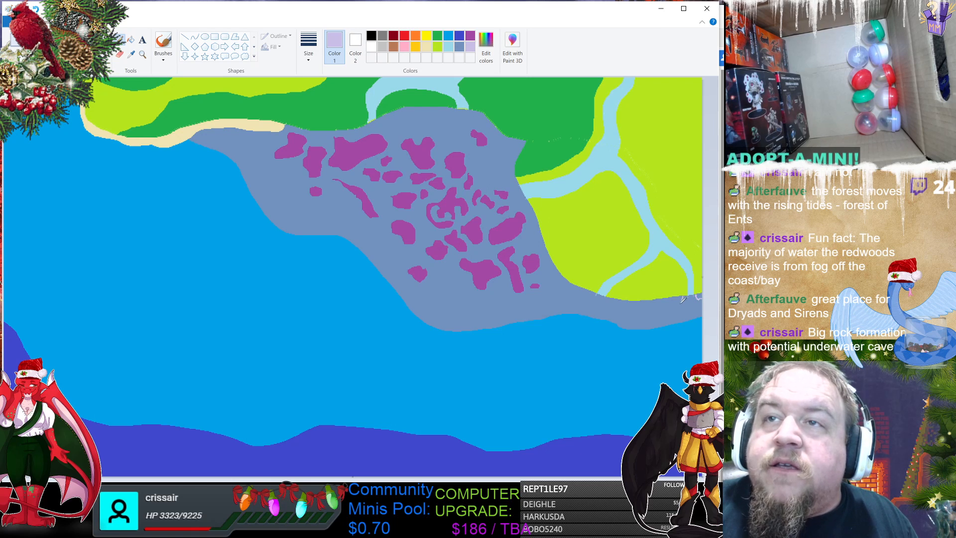
{"action": "mouse_move", "coordinate": [683, 298]}
{"action": "left_mouse_down"}
{"action": "mouse_move", "coordinate": [625, 308]}
{"action": "mouse_move", "coordinate": [617, 295]}
{"action": "left_mouse_up"}
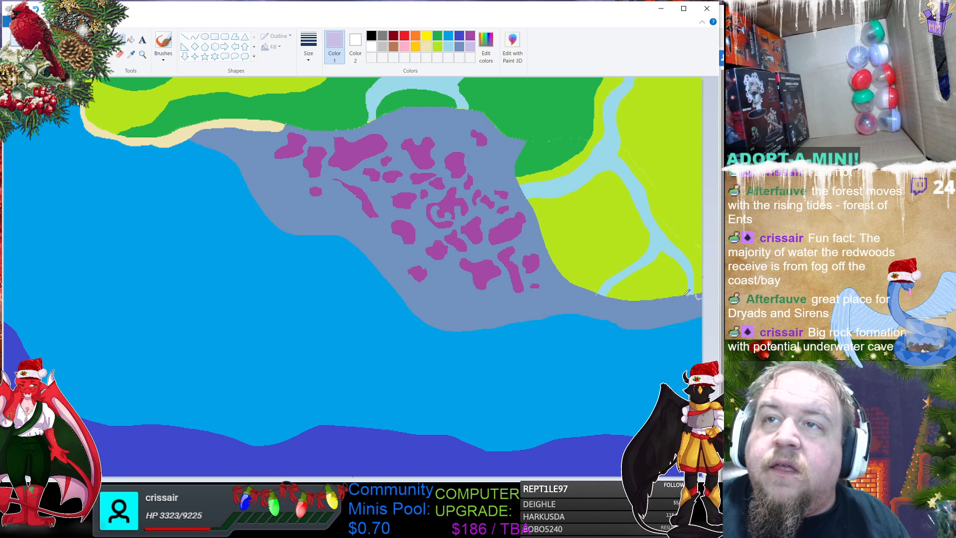
{"action": "mouse_move", "coordinate": [686, 297]}
{"action": "left_mouse_down"}
{"action": "mouse_move", "coordinate": [607, 312]}
{"action": "mouse_move", "coordinate": [616, 296]}
{"action": "left_mouse_up"}
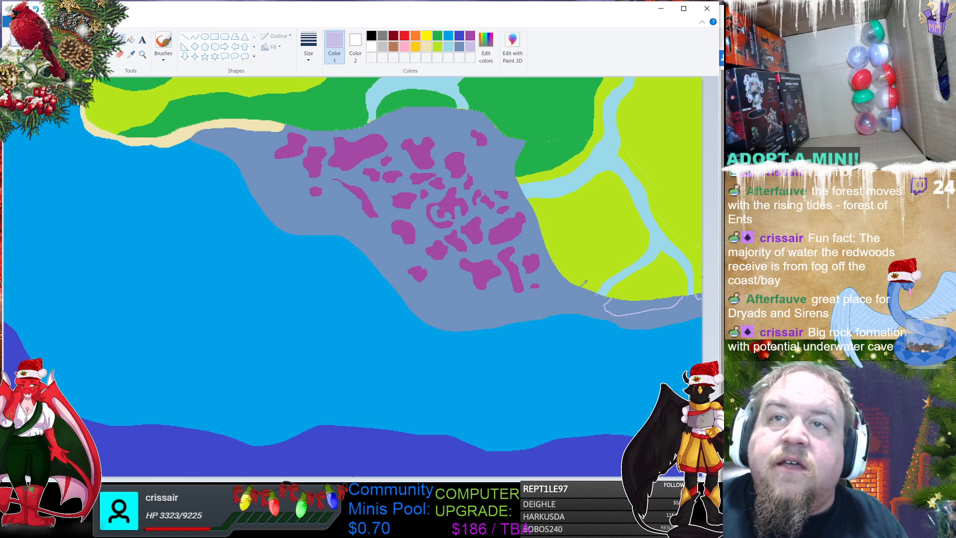
Step: Draw a lavender boundary line from the southeastern shore through the purple patches to the eastern end of the beach
{"action": "left_click_drag", "start_coordinate": [572, 284], "coordinate": [552, 276]}
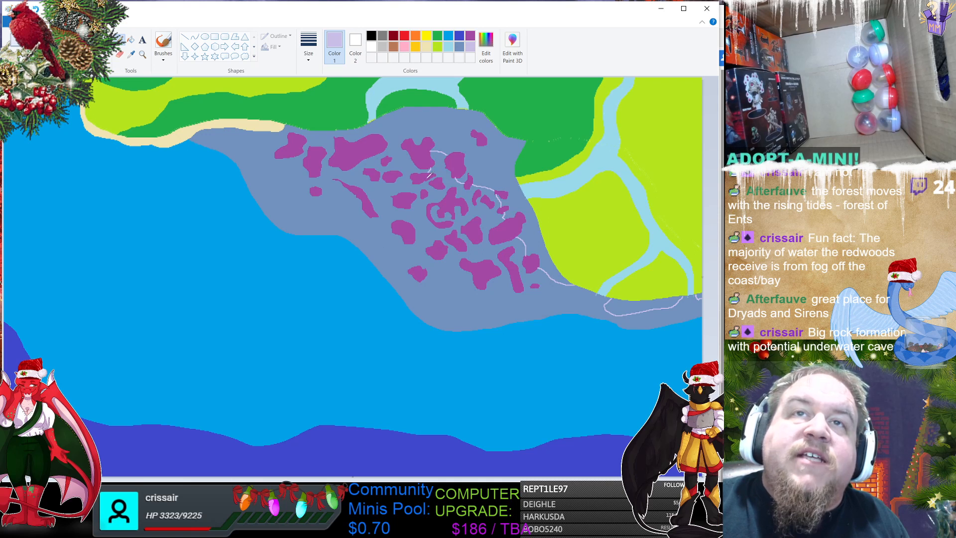
{"action": "left_click_drag", "start_coordinate": [416, 184], "coordinate": [369, 199]}
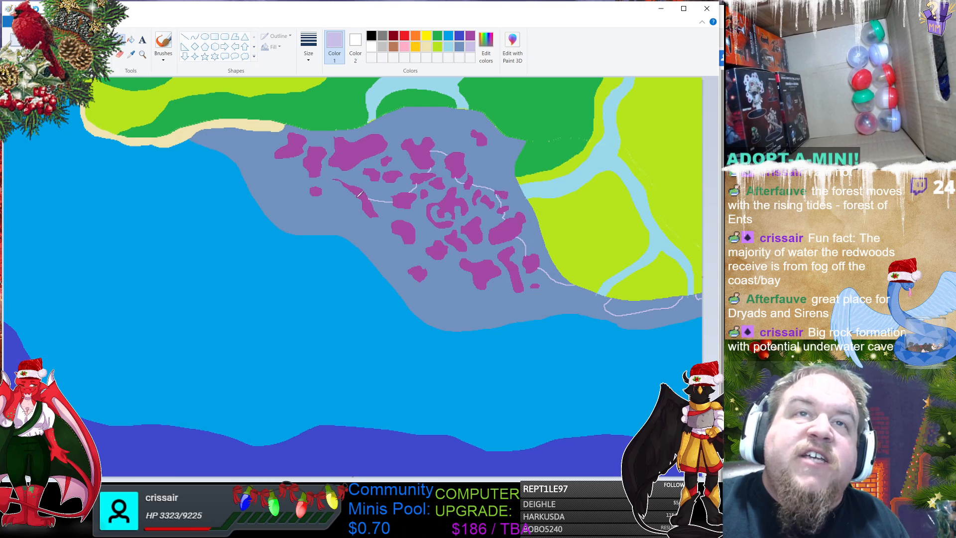
{"action": "left_click_drag", "start_coordinate": [356, 196], "coordinate": [296, 156]}
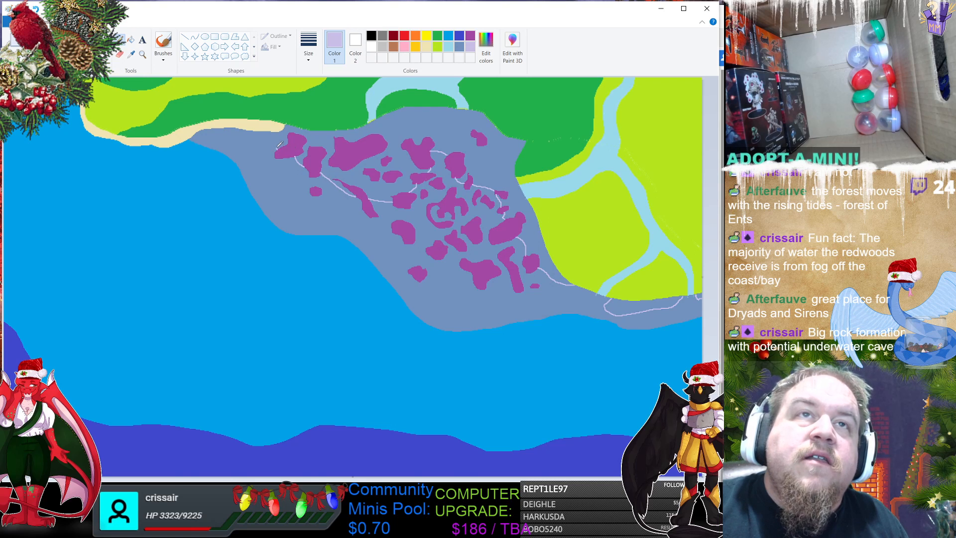
{"action": "left_click_drag", "start_coordinate": [266, 134], "coordinate": [254, 130]}
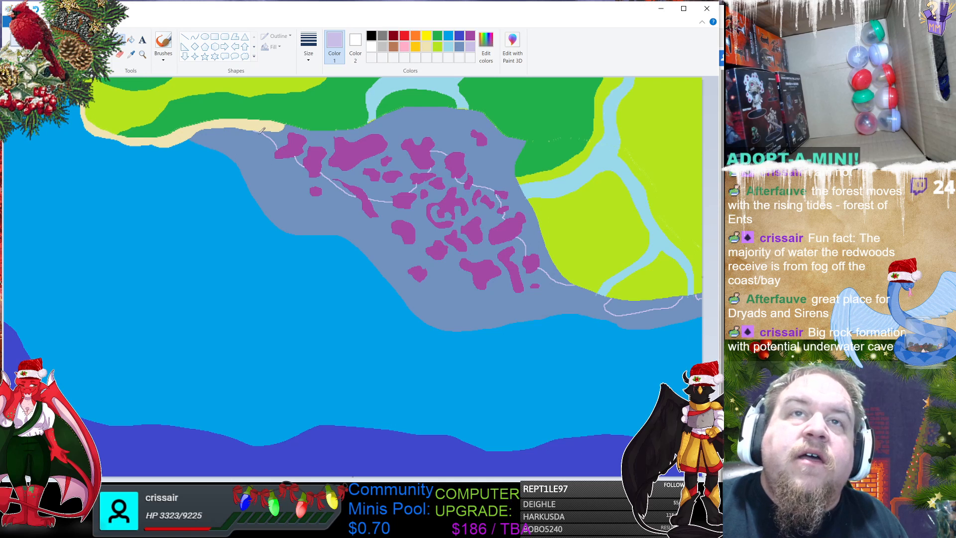
{"action": "left_click", "coordinate": [387, 113]}
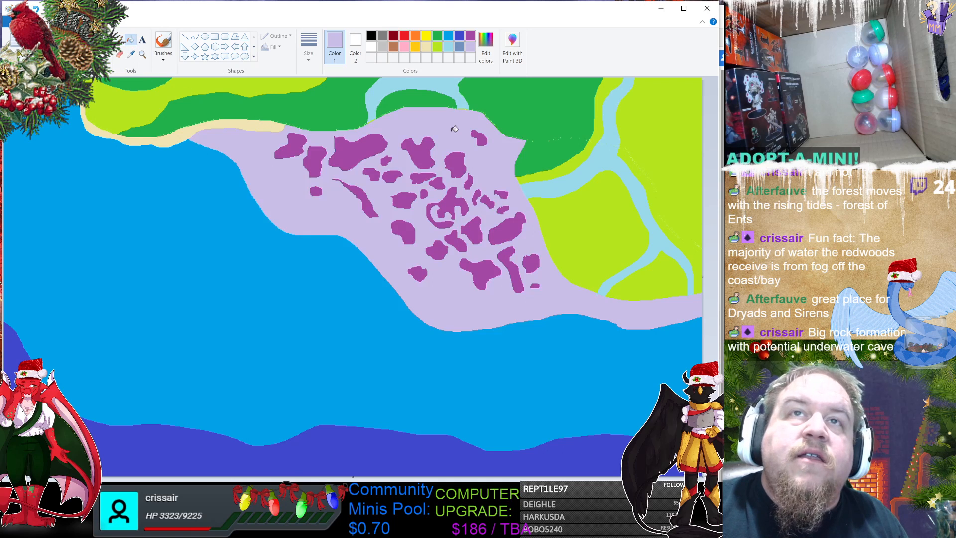
{"action": "key", "text": "ctrl+z"}
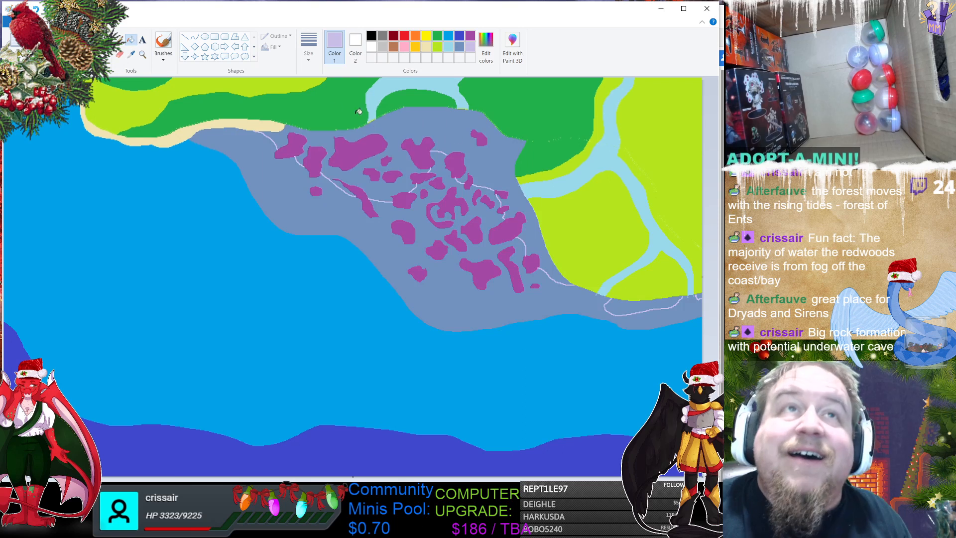
{"action": "left_click", "coordinate": [119, 39]}
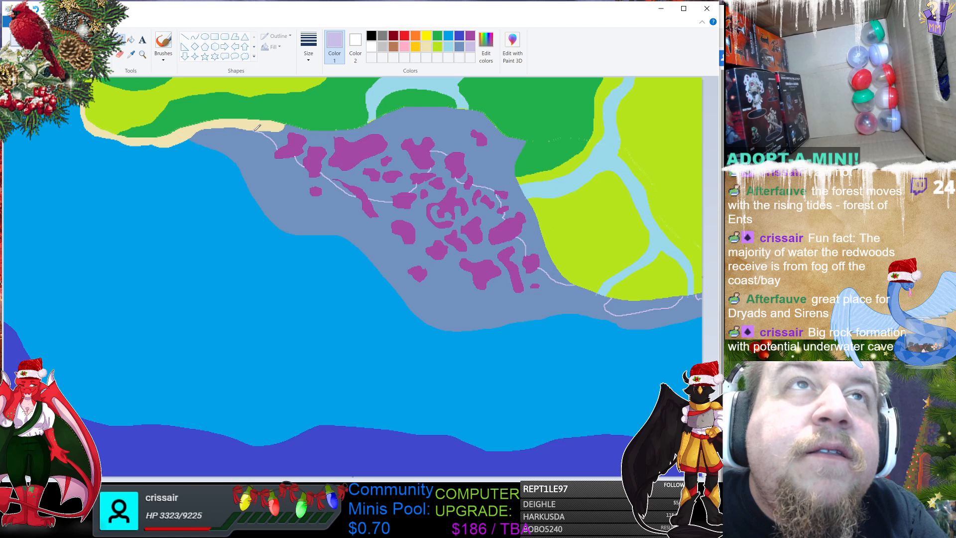
{"action": "left_click", "coordinate": [130, 39]}
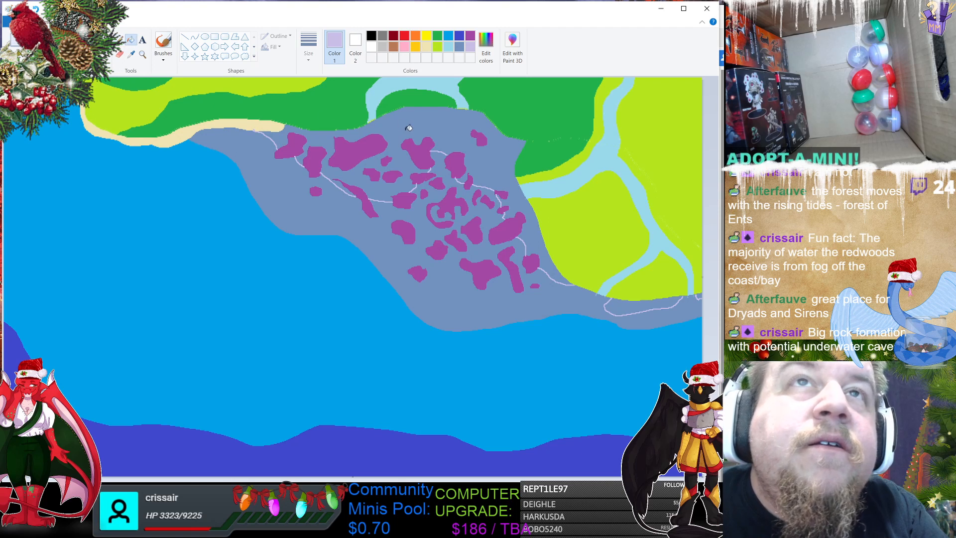
{"action": "left_click", "coordinate": [409, 128]}
{"action": "key", "text": "ctrl+z"}
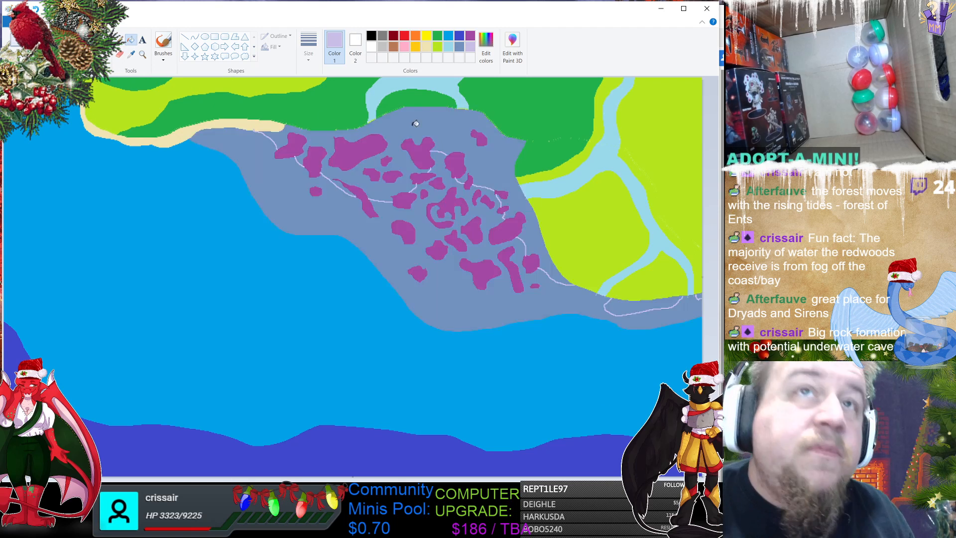
Step: Draw lavender dividing lines from the boundary to the northern, northeastern and eastern shores, splitting the shoreward shallows into sections
{"action": "left_click", "coordinate": [120, 39]}
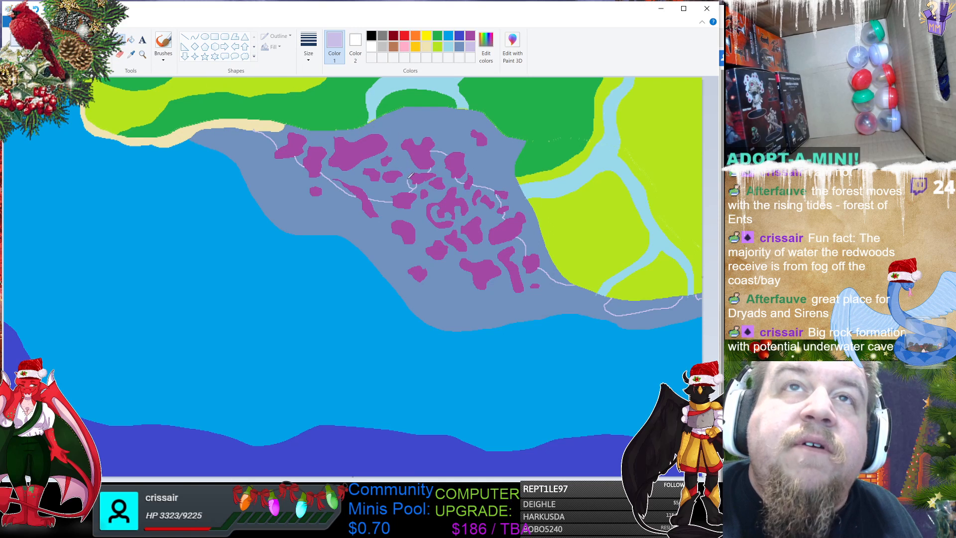
{"action": "left_click_drag", "start_coordinate": [403, 152], "coordinate": [386, 114]}
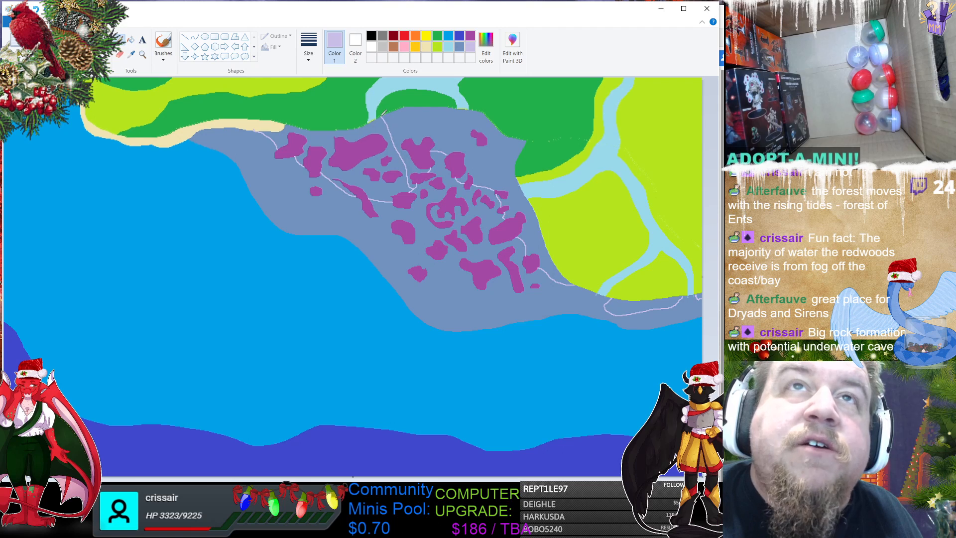
{"action": "left_click_drag", "start_coordinate": [484, 170], "coordinate": [507, 133]}
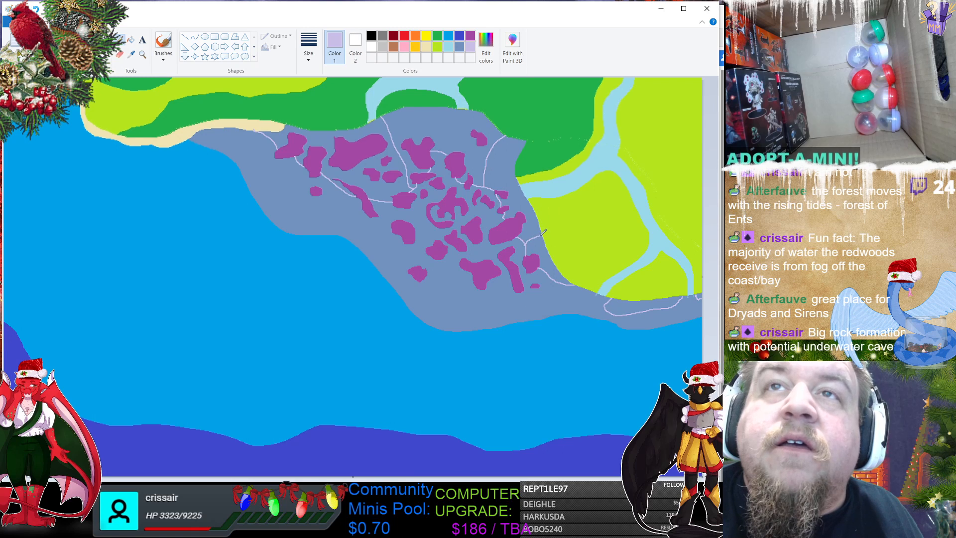
Step: Fill the western section and the eastern shore sections of the shoreward shallows with lavender
{"action": "left_click", "coordinate": [131, 39]}
{"action": "left_click", "coordinate": [533, 249]}
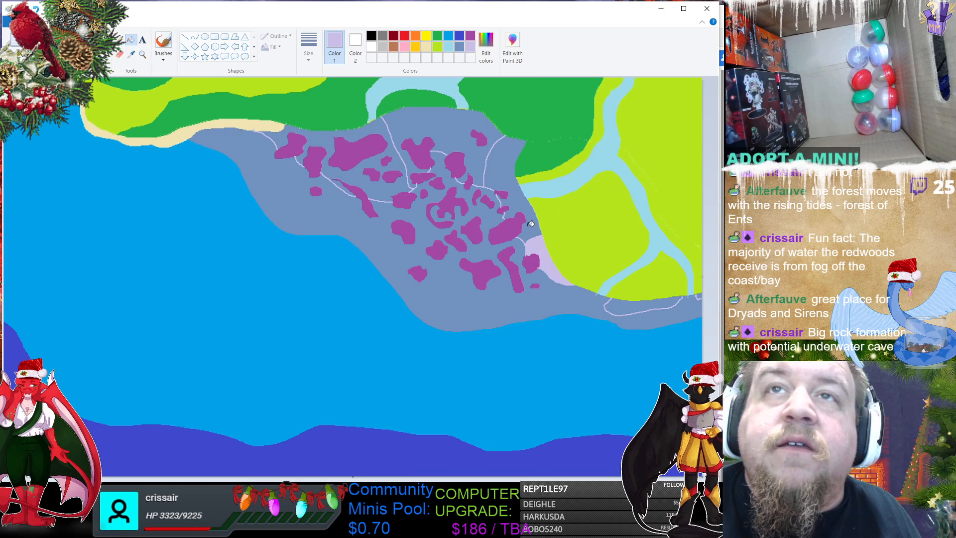
{"action": "left_click", "coordinate": [482, 160]}
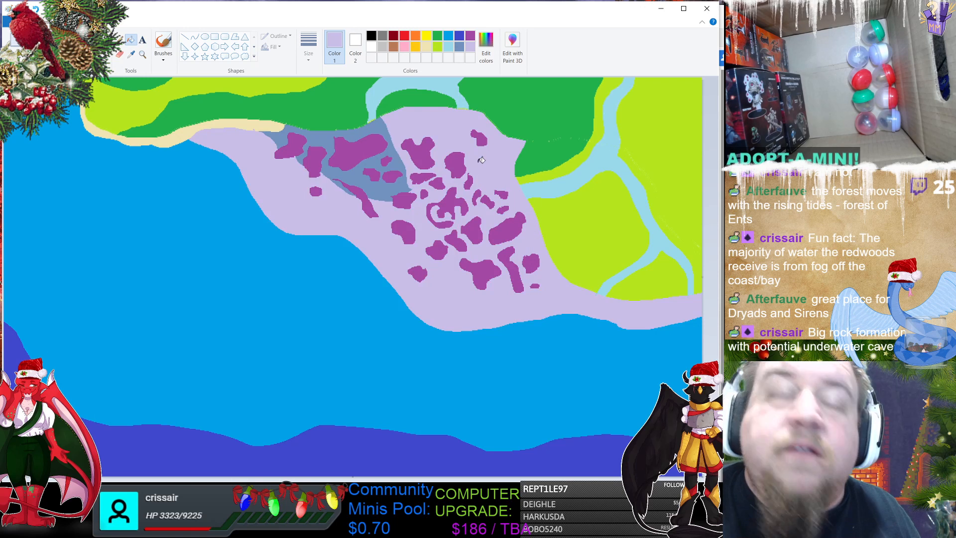
{"action": "key", "text": "ctrl+z"}
{"action": "left_click", "coordinate": [287, 129]}
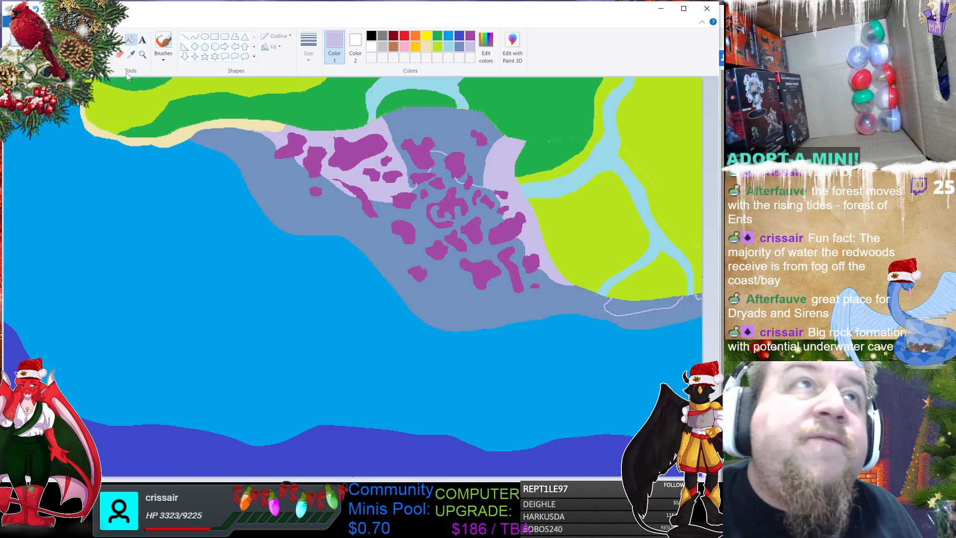
Step: Touch up the lavender boundary among the northern purple patches and fill the remaining northern middle section with lavender
{"action": "left_click", "coordinate": [120, 39]}
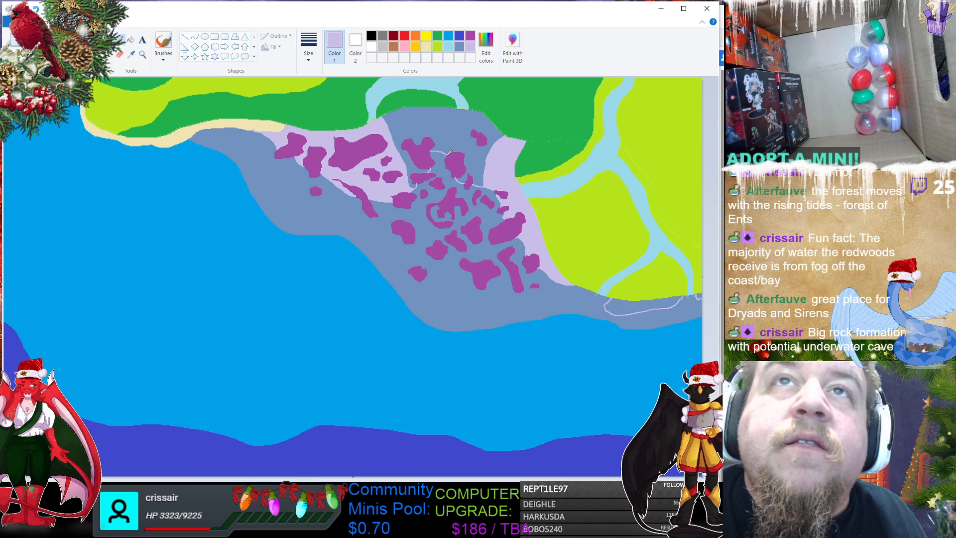
{"action": "left_click", "coordinate": [131, 39]}
{"action": "left_click", "coordinate": [447, 126]}
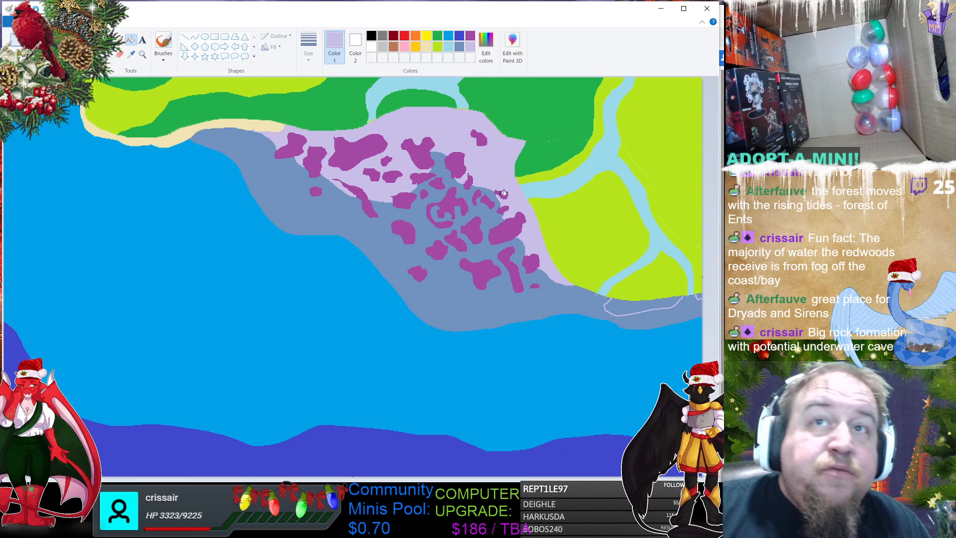
Step: Close the outline of the narrow strip along the southeastern shore and fill it with lavender
{"action": "left_click", "coordinate": [644, 302]}
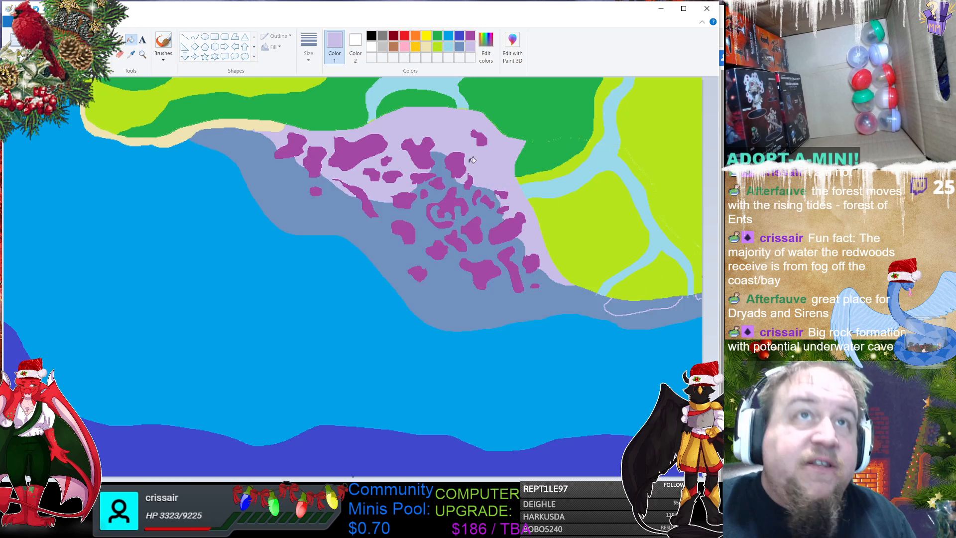
{"action": "key", "text": "ctrl+z"}
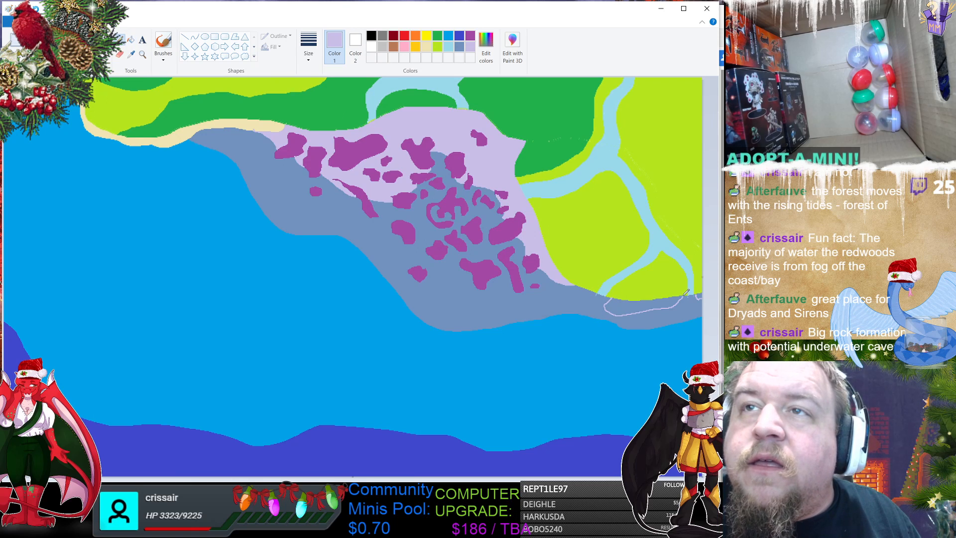
{"action": "left_click", "coordinate": [130, 39]}
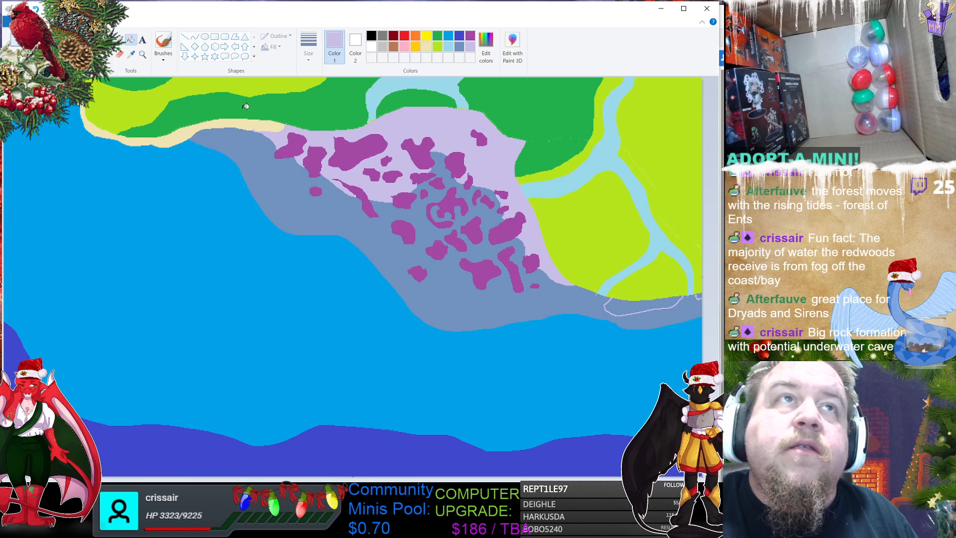
{"action": "left_click", "coordinate": [650, 303]}
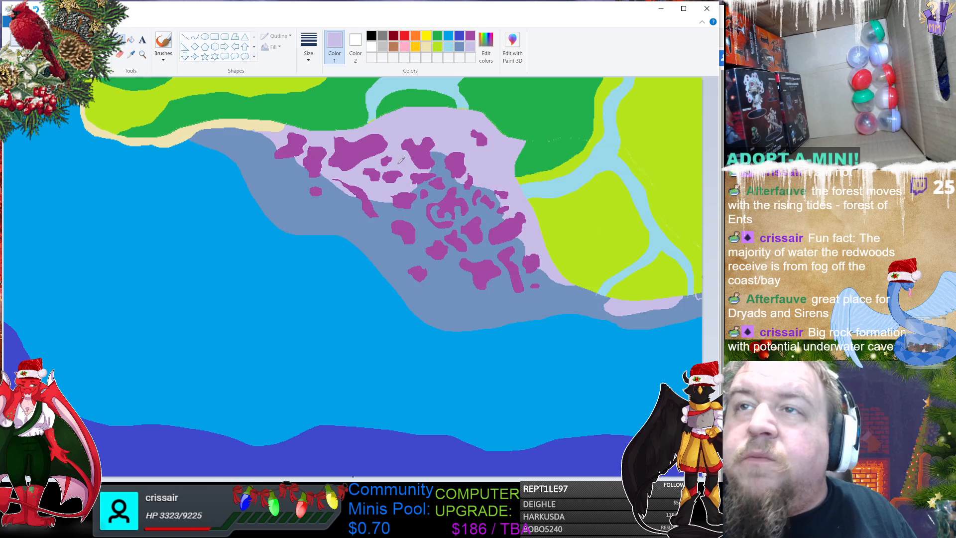
{"action": "left_click", "coordinate": [131, 39]}
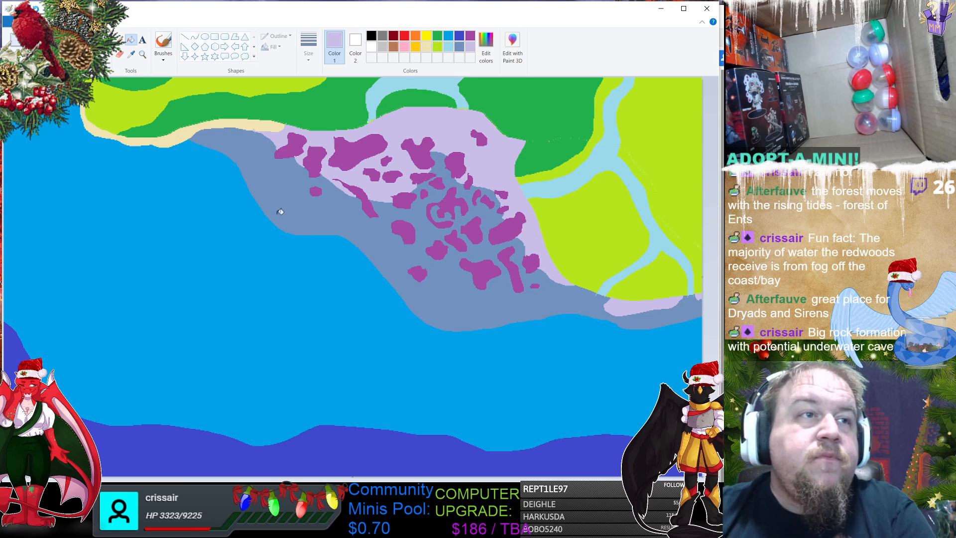
Step: Outline a brown landmass extending south from the western beach in two joined sections, plus a small separate islet west of it
{"action": "left_click", "coordinate": [394, 47]}
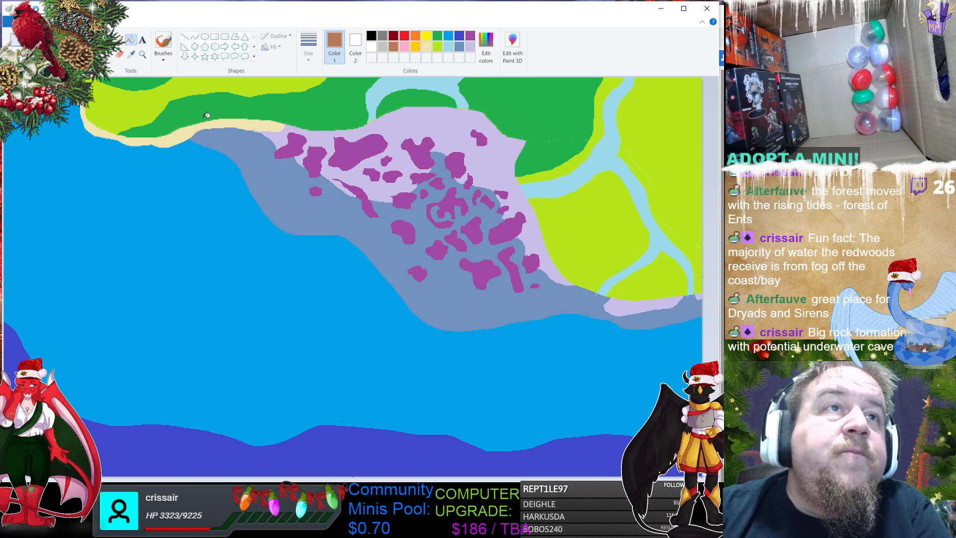
{"action": "left_click", "coordinate": [120, 40]}
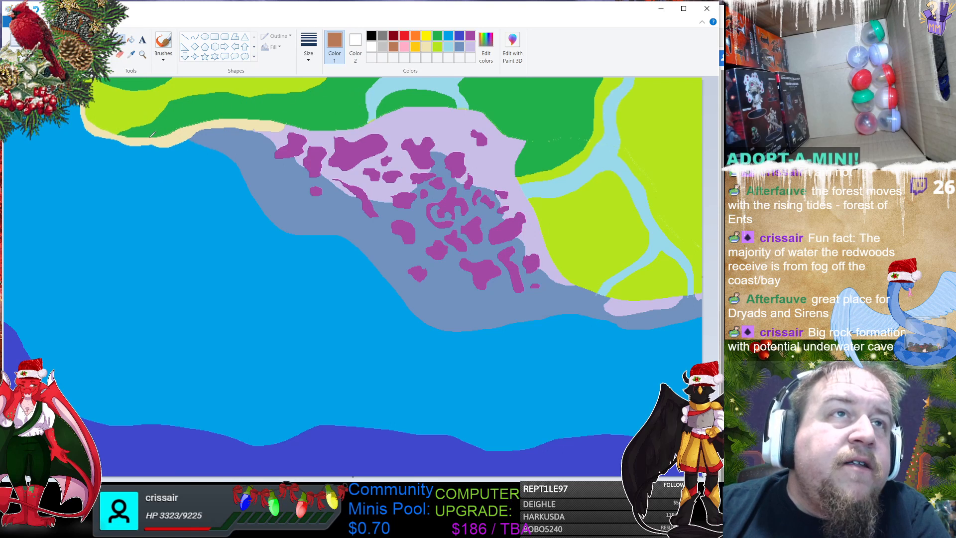
{"action": "mouse_move", "coordinate": [141, 162]}
{"action": "left_mouse_down"}
{"action": "mouse_move", "coordinate": [138, 199]}
{"action": "mouse_move", "coordinate": [100, 210]}
{"action": "mouse_move", "coordinate": [88, 169]}
{"action": "mouse_move", "coordinate": [122, 131]}
{"action": "left_mouse_up"}
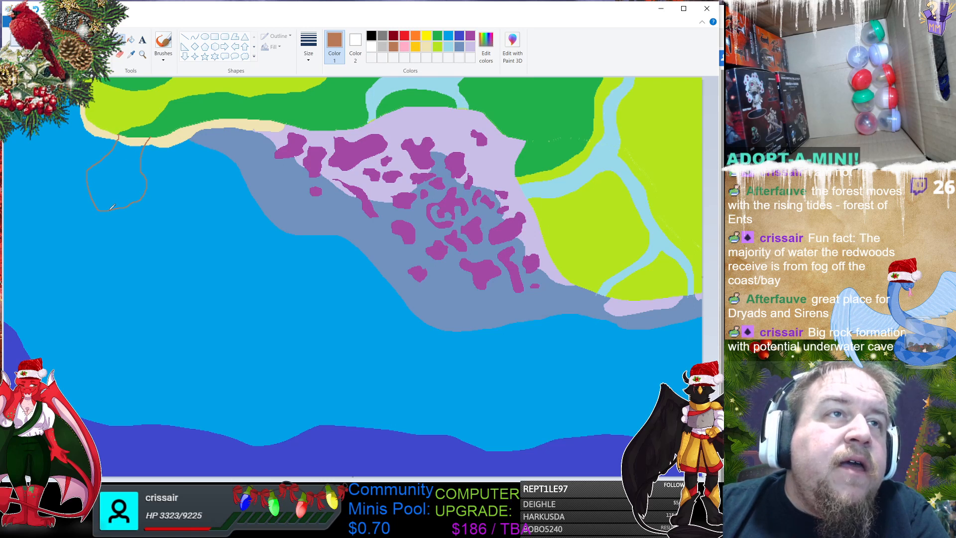
{"action": "left_click_drag", "start_coordinate": [111, 208], "coordinate": [104, 261]}
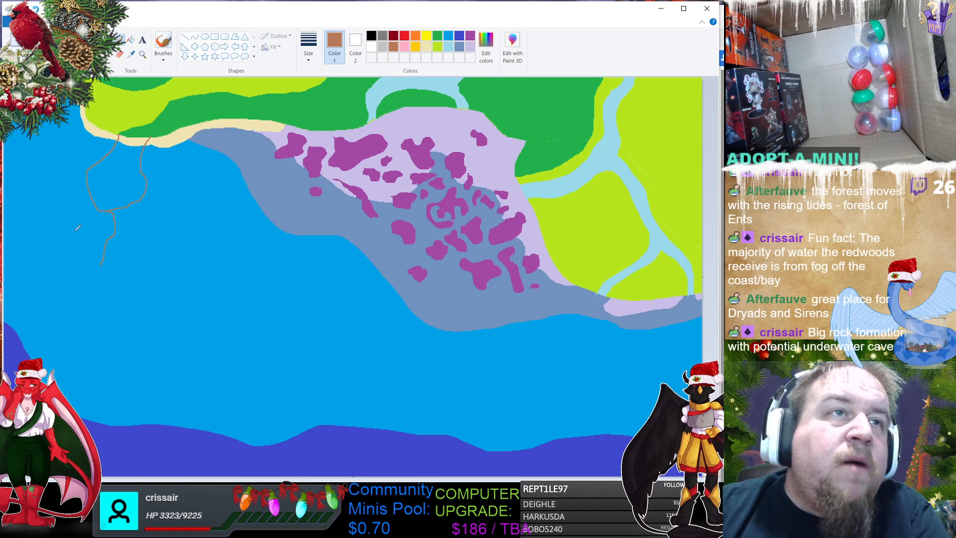
{"action": "mouse_move", "coordinate": [78, 228]}
{"action": "left_mouse_down"}
{"action": "mouse_move", "coordinate": [72, 247]}
{"action": "mouse_move", "coordinate": [48, 239]}
{"action": "mouse_move", "coordinate": [69, 224]}
{"action": "left_mouse_up"}
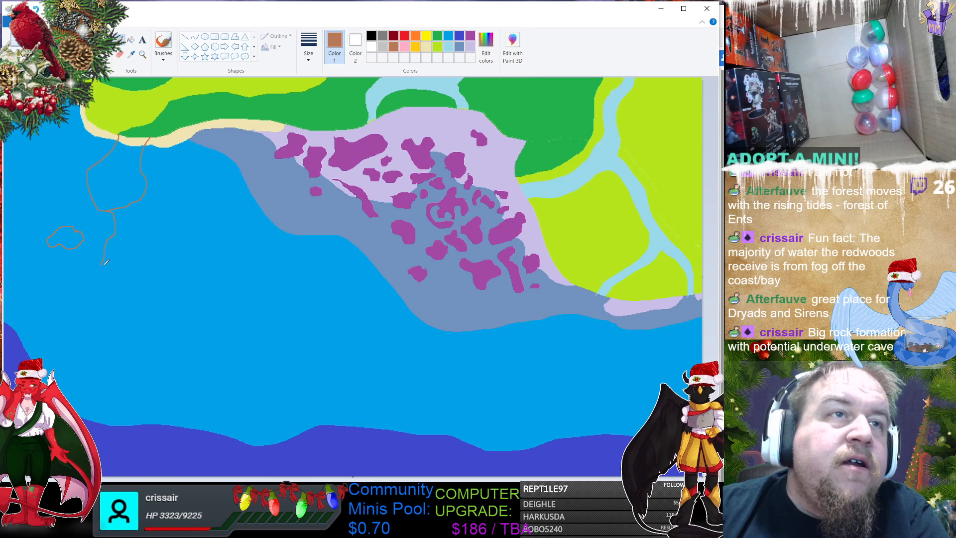
{"action": "mouse_move", "coordinate": [103, 264]}
{"action": "left_mouse_down"}
{"action": "mouse_move", "coordinate": [117, 282]}
{"action": "mouse_move", "coordinate": [134, 270]}
{"action": "mouse_move", "coordinate": [153, 220]}
{"action": "mouse_move", "coordinate": [148, 187]}
{"action": "left_mouse_up"}
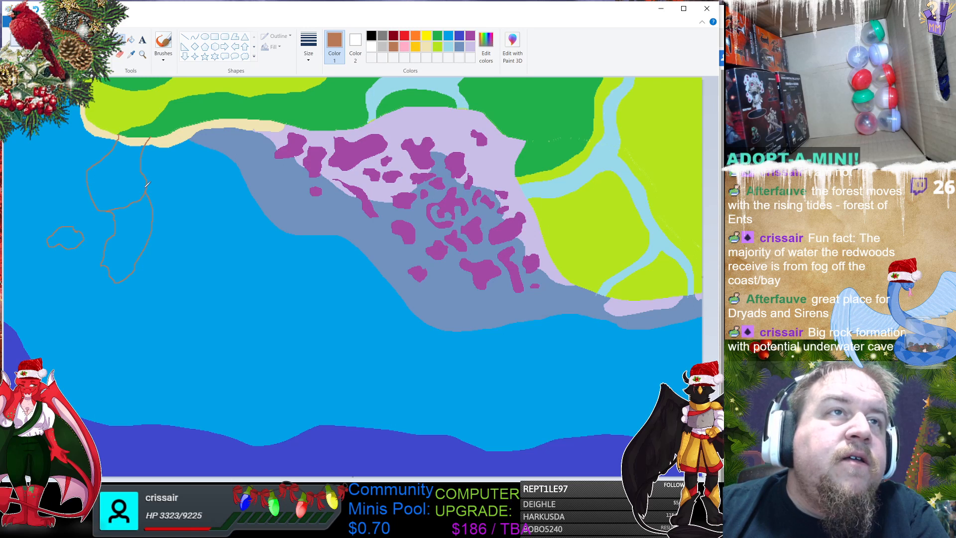
Step: Fill both joined sections of the southward landmass and the small islet to its west with brown
{"action": "left_click", "coordinate": [130, 40]}
{"action": "left_click", "coordinate": [128, 188]}
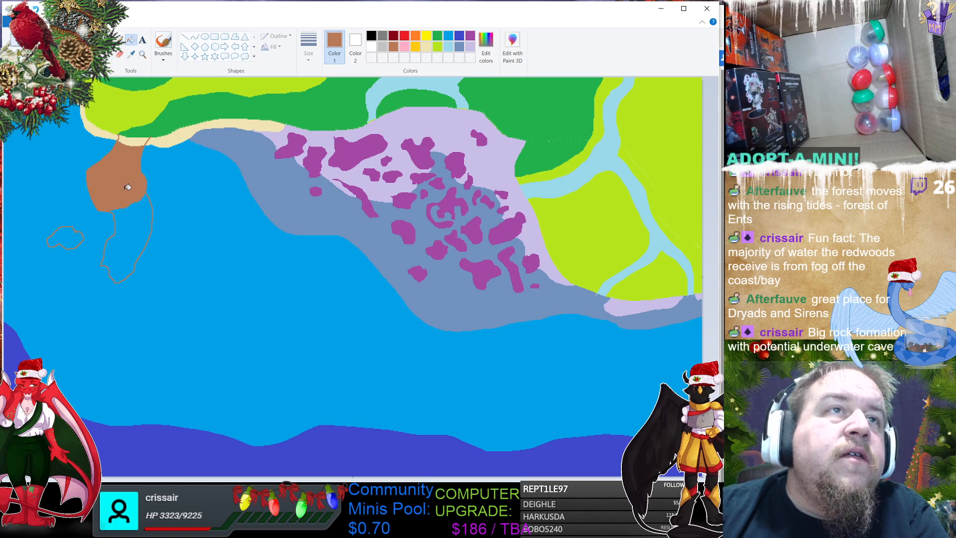
{"action": "left_click", "coordinate": [146, 224]}
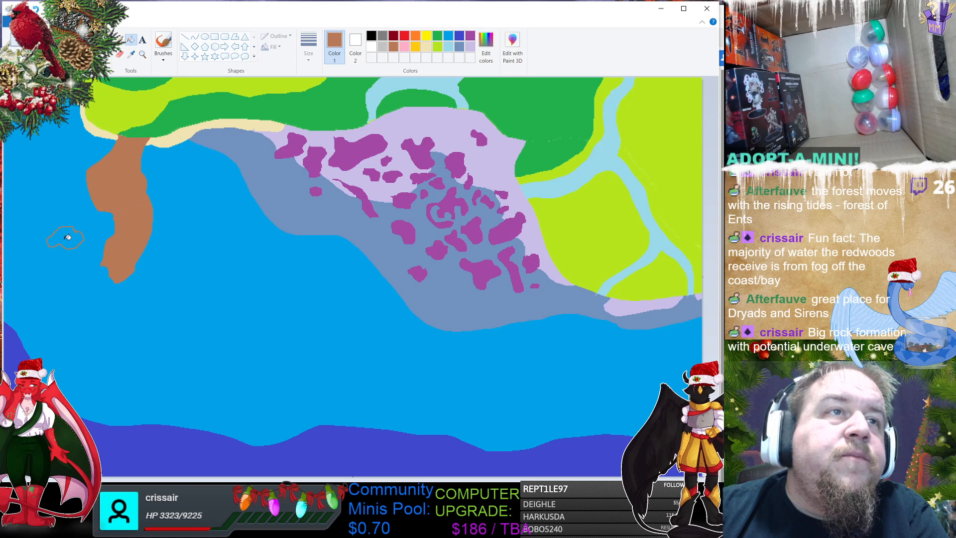
{"action": "left_click", "coordinate": [68, 237]}
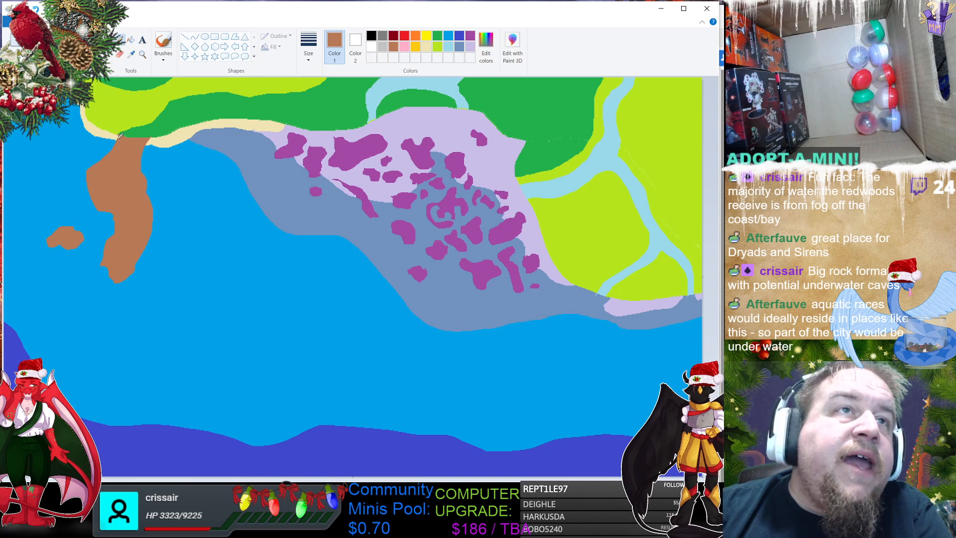
Step: Outline a second small islet north of the first and extend the landmass inland across the beach, filling the extension with brown
{"action": "mouse_move", "coordinate": [118, 138]}
{"action": "left_mouse_down"}
{"action": "mouse_move", "coordinate": [174, 96]}
{"action": "mouse_move", "coordinate": [222, 79]}
{"action": "left_mouse_up"}
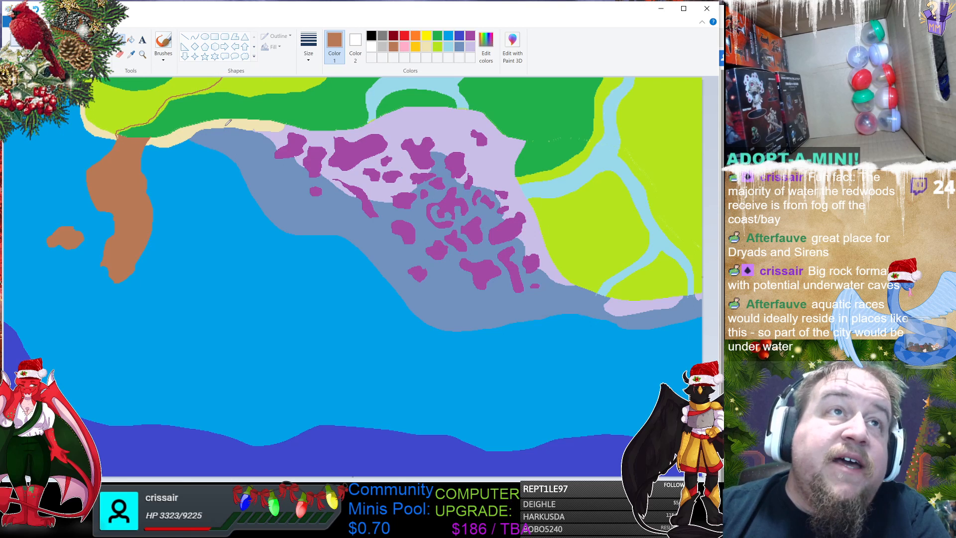
{"action": "key", "text": "ctrl+z"}
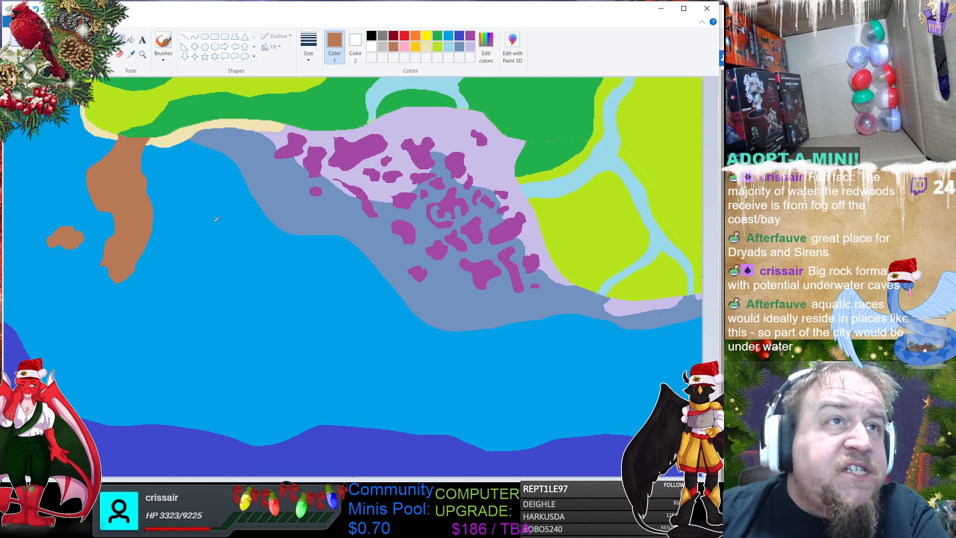
{"action": "mouse_move", "coordinate": [76, 192]}
{"action": "left_mouse_down"}
{"action": "mouse_move", "coordinate": [64, 198]}
{"action": "mouse_move", "coordinate": [64, 184]}
{"action": "left_mouse_up"}
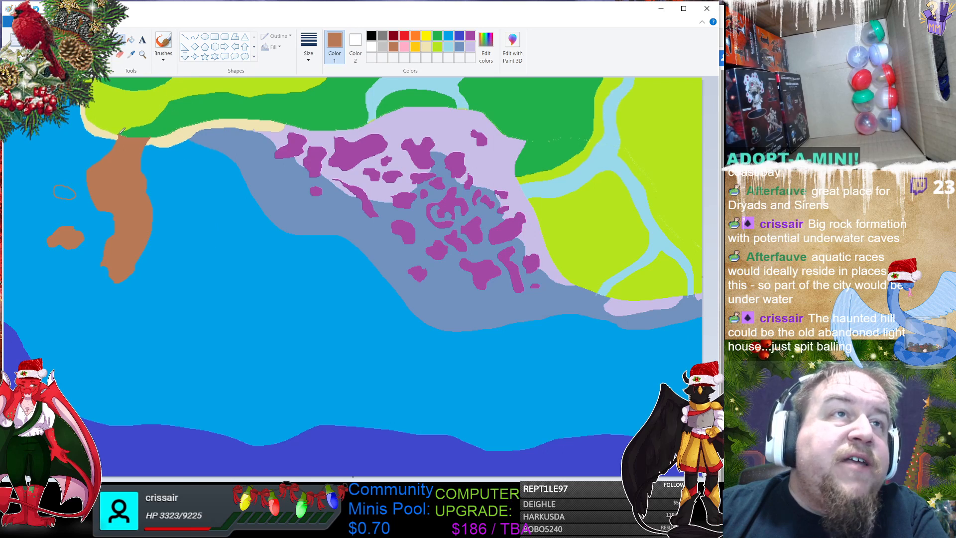
{"action": "left_click_drag", "start_coordinate": [121, 132], "coordinate": [97, 81]}
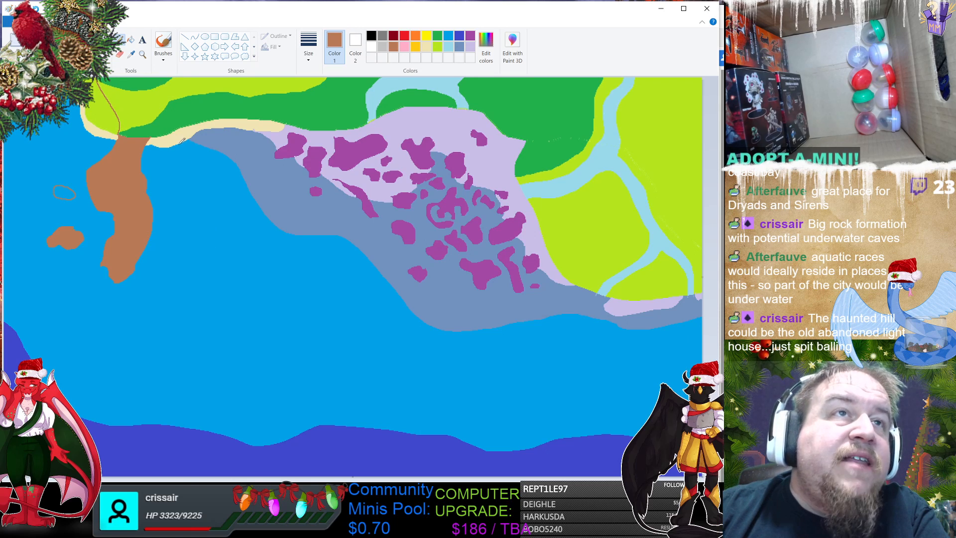
{"action": "left_click_drag", "start_coordinate": [154, 133], "coordinate": [183, 116]}
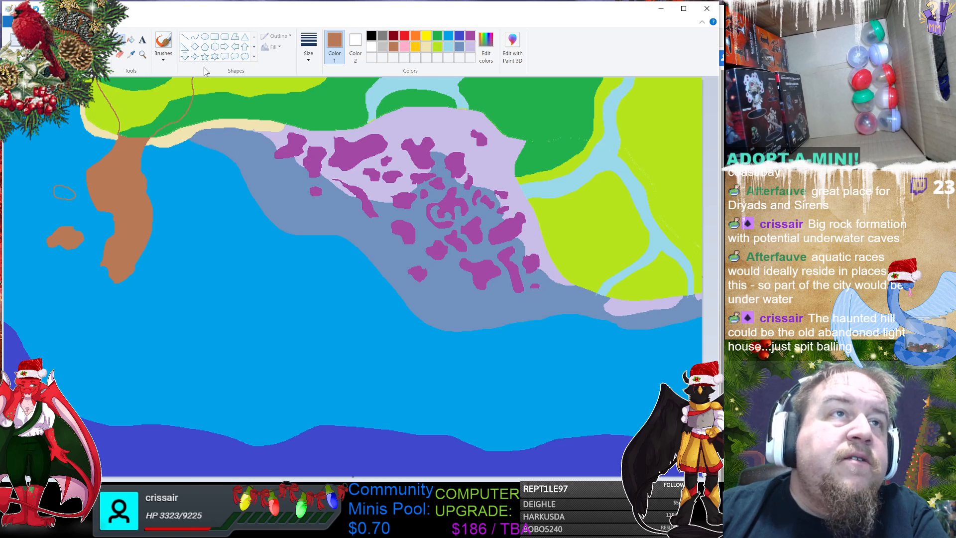
{"action": "left_click", "coordinate": [131, 41]}
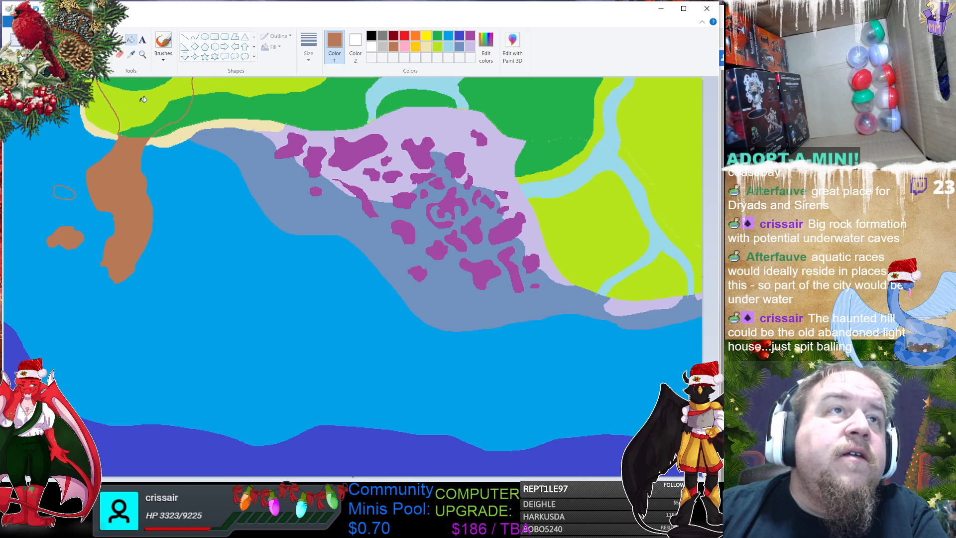
{"action": "left_click", "coordinate": [159, 112]}
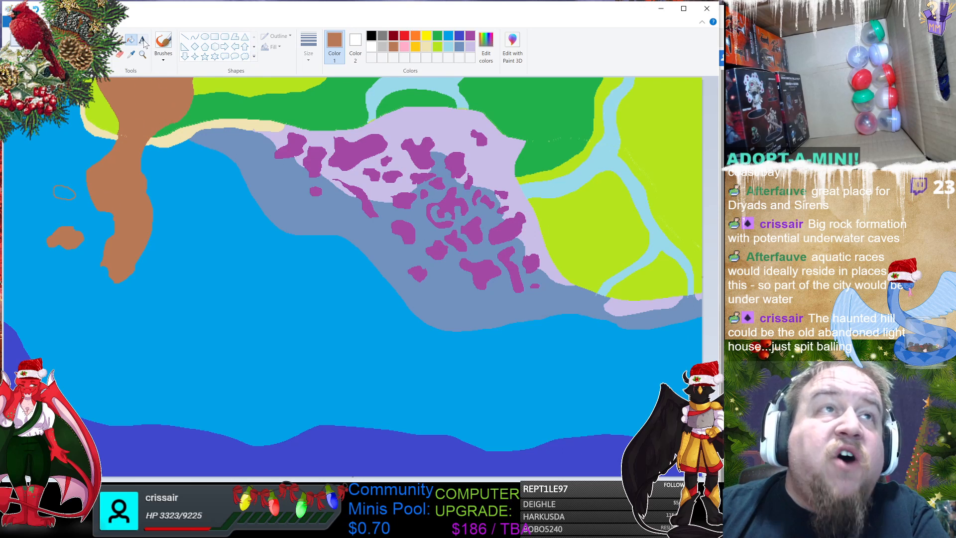
{"action": "left_click", "coordinate": [121, 40]}
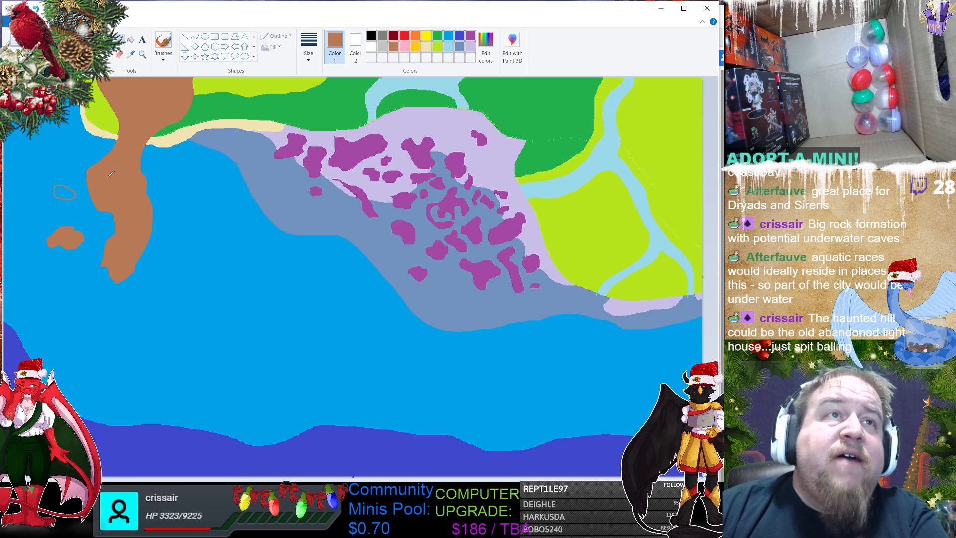
{"action": "left_click", "coordinate": [448, 48]}
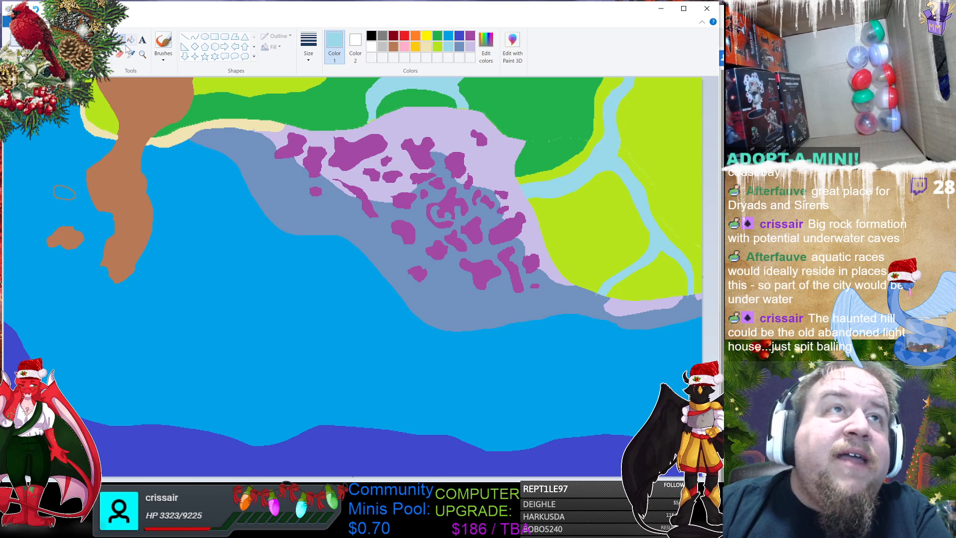
{"action": "left_click", "coordinate": [449, 36]}
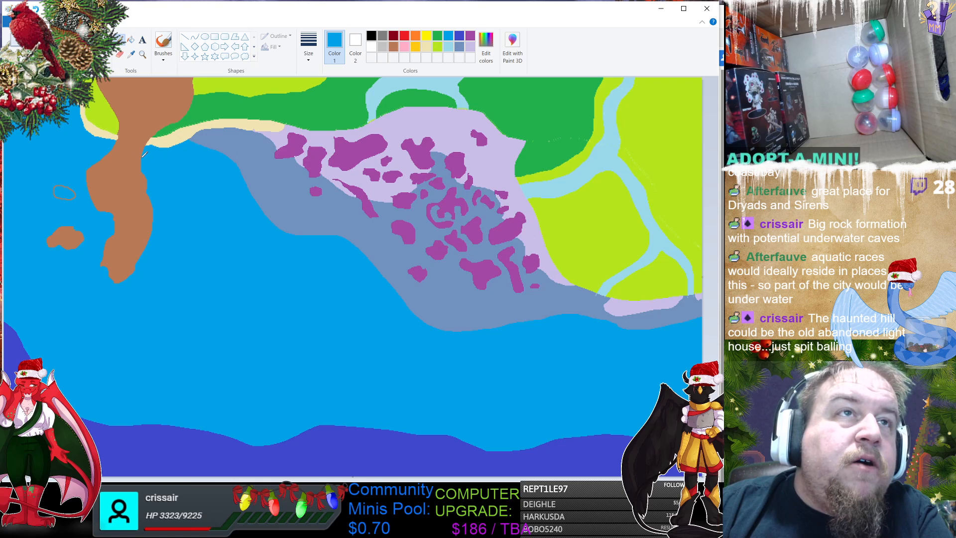
{"action": "left_click_drag", "start_coordinate": [135, 158], "coordinate": [112, 155]}
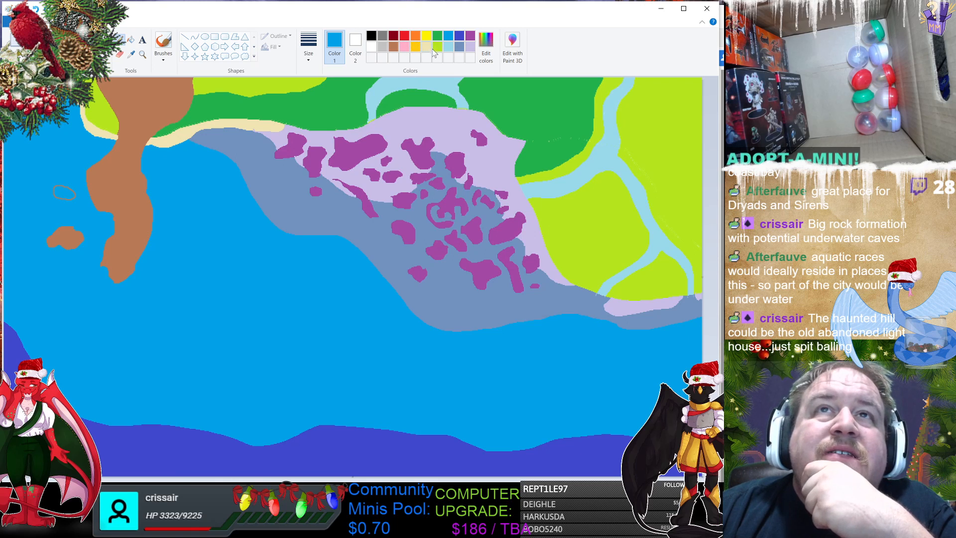
Step: Draw dashed pink lines across the landmass's neck, northern section and southern tip, and fill the northern islet with brown
{"action": "left_click", "coordinate": [404, 46]}
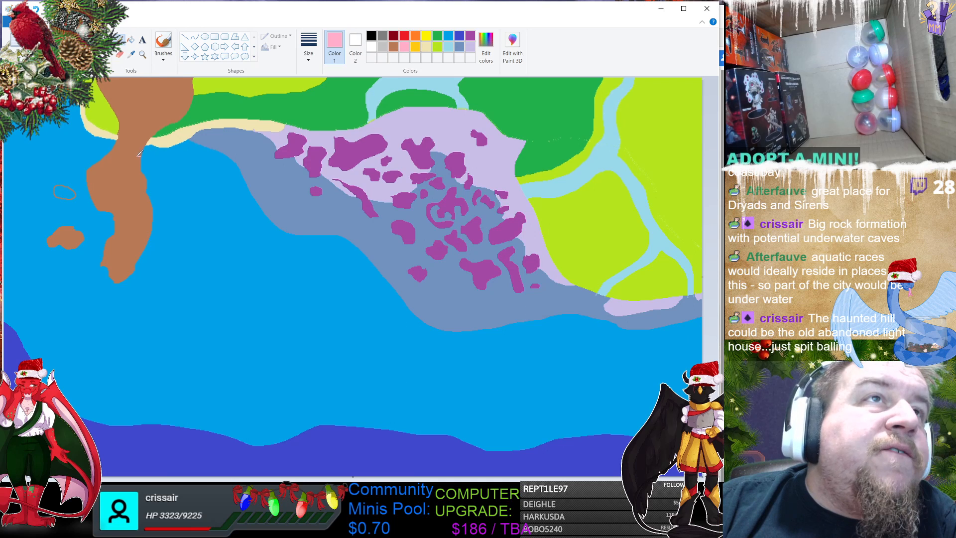
{"action": "left_click_drag", "start_coordinate": [141, 155], "coordinate": [131, 155]}
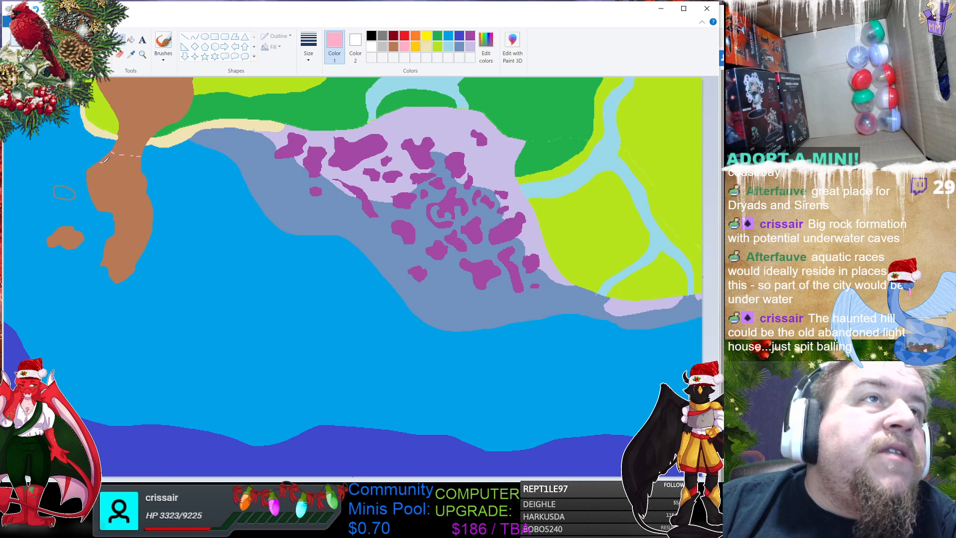
{"action": "left_click_drag", "start_coordinate": [114, 167], "coordinate": [143, 170]}
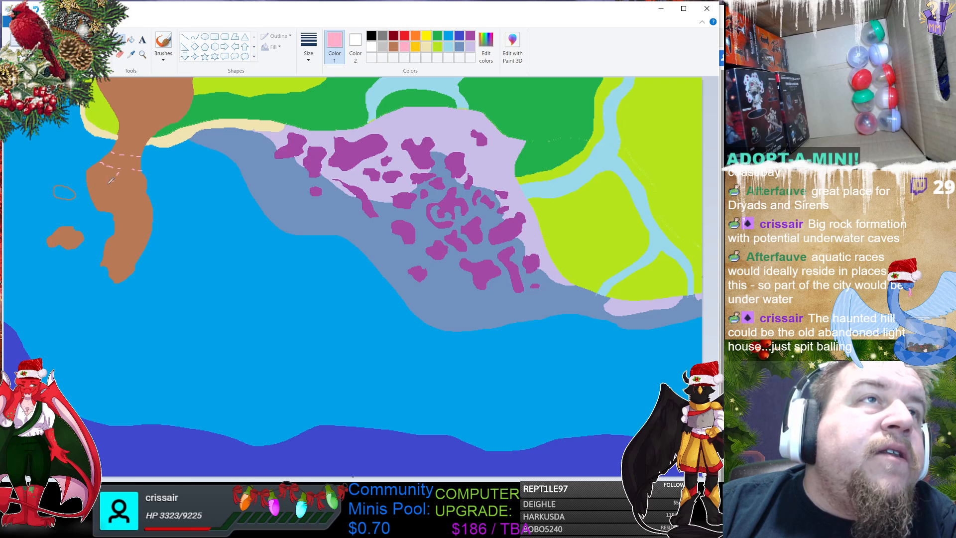
{"action": "left_click_drag", "start_coordinate": [100, 191], "coordinate": [91, 198]}
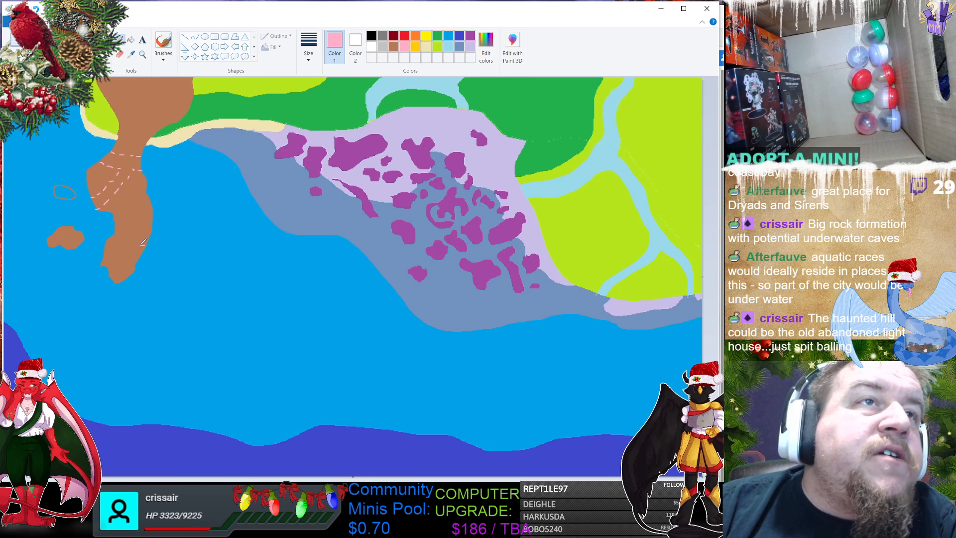
{"action": "left_click_drag", "start_coordinate": [145, 245], "coordinate": [140, 245]}
{"action": "left_click_drag", "start_coordinate": [135, 244], "coordinate": [117, 232]}
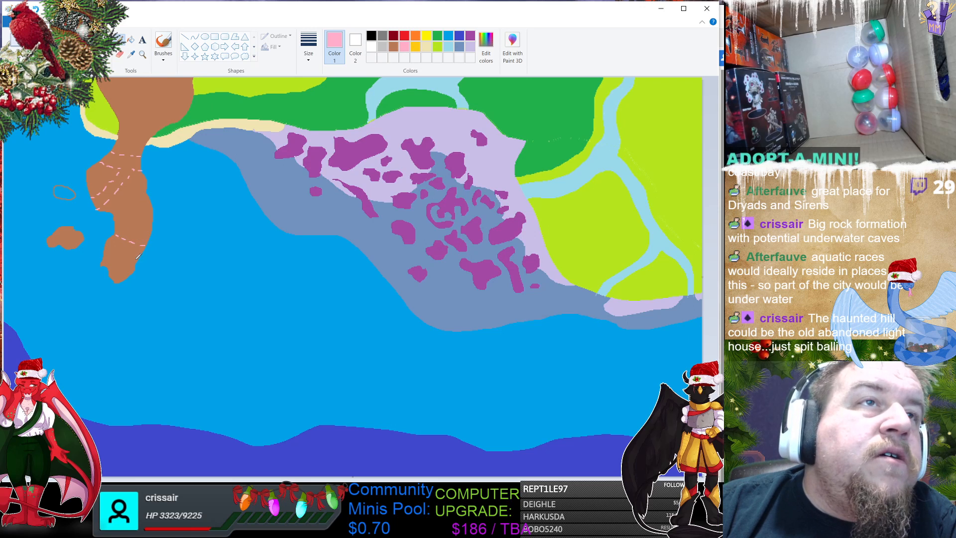
{"action": "left_click_drag", "start_coordinate": [132, 264], "coordinate": [124, 257]}
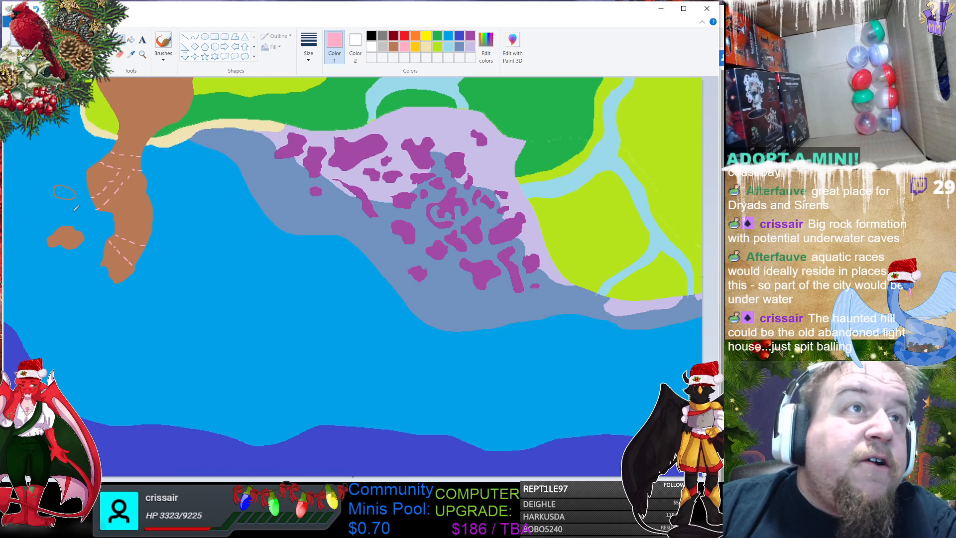
{"action": "left_click", "coordinate": [394, 46]}
{"action": "left_click", "coordinate": [68, 192]}
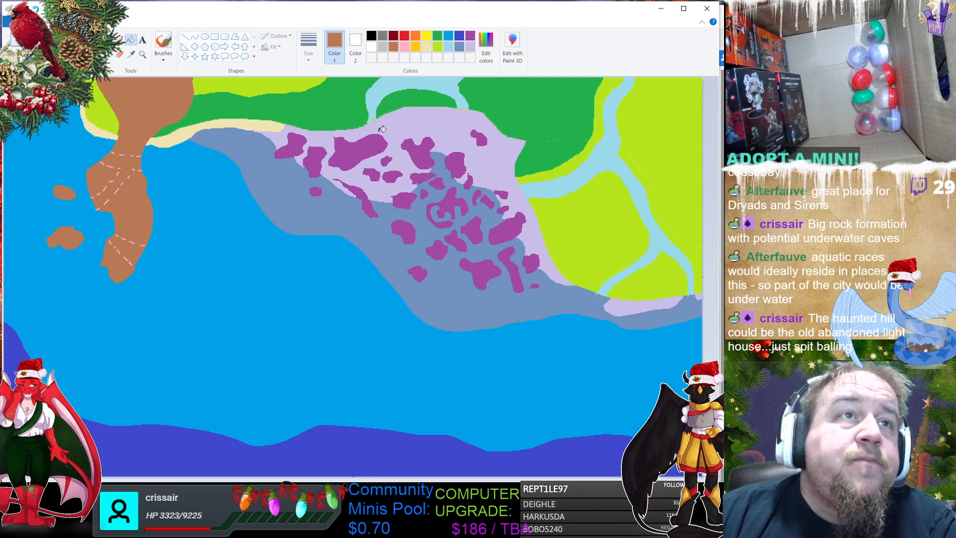
Step: Draw black topographic contour lines over the inland hill, through the neck and down both sections of the brown rock formation
{"action": "left_click", "coordinate": [372, 36]}
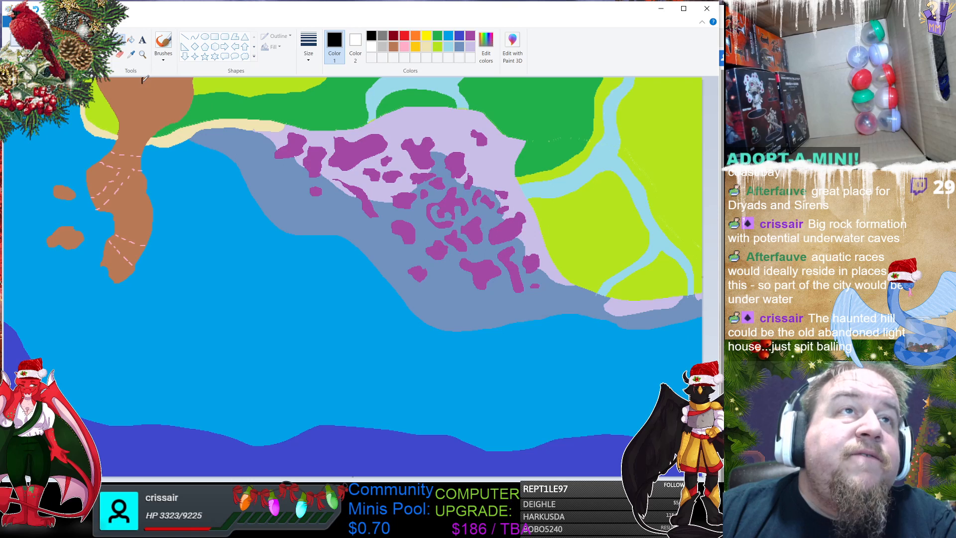
{"action": "mouse_move", "coordinate": [142, 83]}
{"action": "left_mouse_down"}
{"action": "mouse_move", "coordinate": [143, 106]}
{"action": "mouse_move", "coordinate": [153, 75]}
{"action": "mouse_move", "coordinate": [137, 79]}
{"action": "mouse_move", "coordinate": [131, 102]}
{"action": "mouse_move", "coordinate": [146, 118]}
{"action": "mouse_move", "coordinate": [169, 74]}
{"action": "mouse_move", "coordinate": [181, 81]}
{"action": "mouse_move", "coordinate": [160, 118]}
{"action": "mouse_move", "coordinate": [134, 136]}
{"action": "mouse_move", "coordinate": [128, 111]}
{"action": "left_mouse_up"}
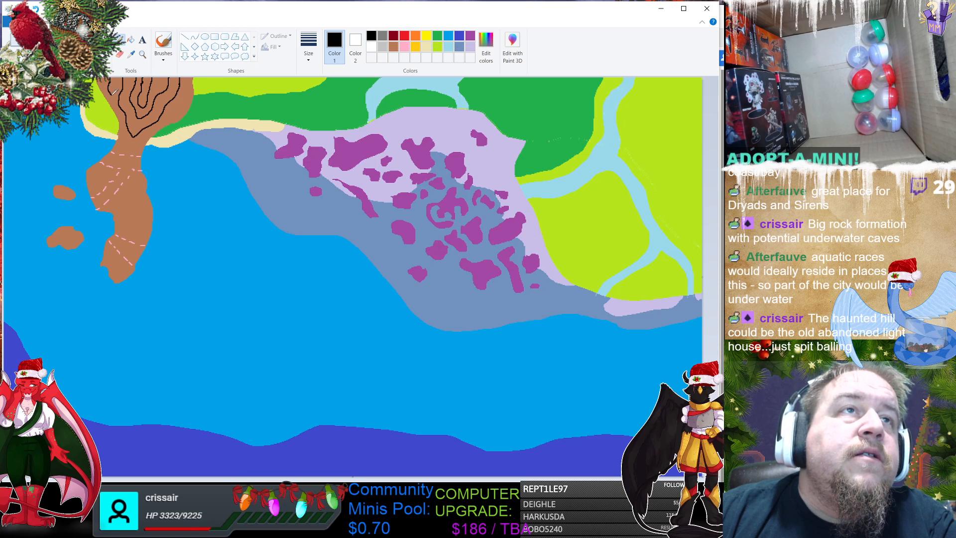
{"action": "mouse_move", "coordinate": [111, 94]}
{"action": "left_mouse_down"}
{"action": "mouse_move", "coordinate": [129, 148]}
{"action": "mouse_move", "coordinate": [182, 114]}
{"action": "left_mouse_up"}
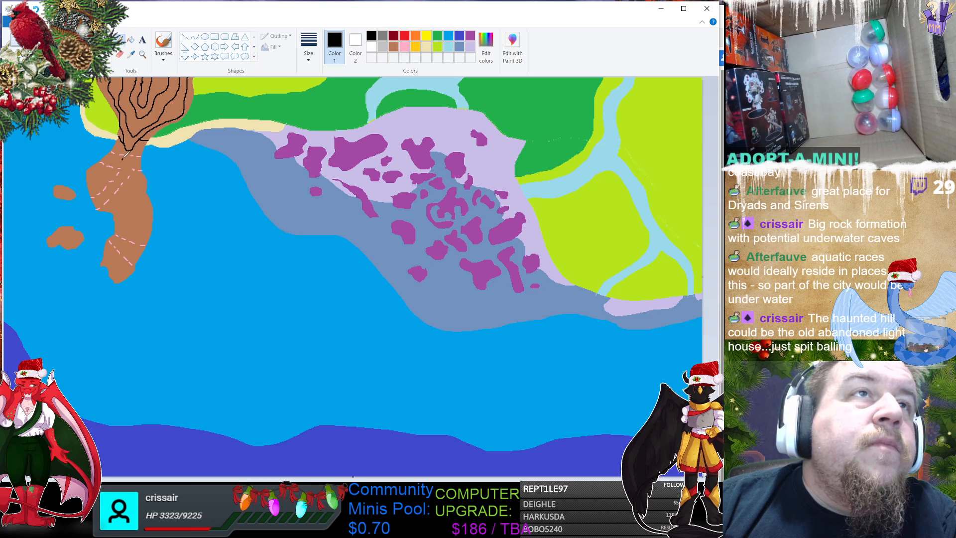
{"action": "mouse_move", "coordinate": [133, 156]}
{"action": "left_mouse_down"}
{"action": "mouse_move", "coordinate": [135, 228]}
{"action": "mouse_move", "coordinate": [115, 256]}
{"action": "mouse_move", "coordinate": [131, 225]}
{"action": "mouse_move", "coordinate": [121, 188]}
{"action": "left_mouse_up"}
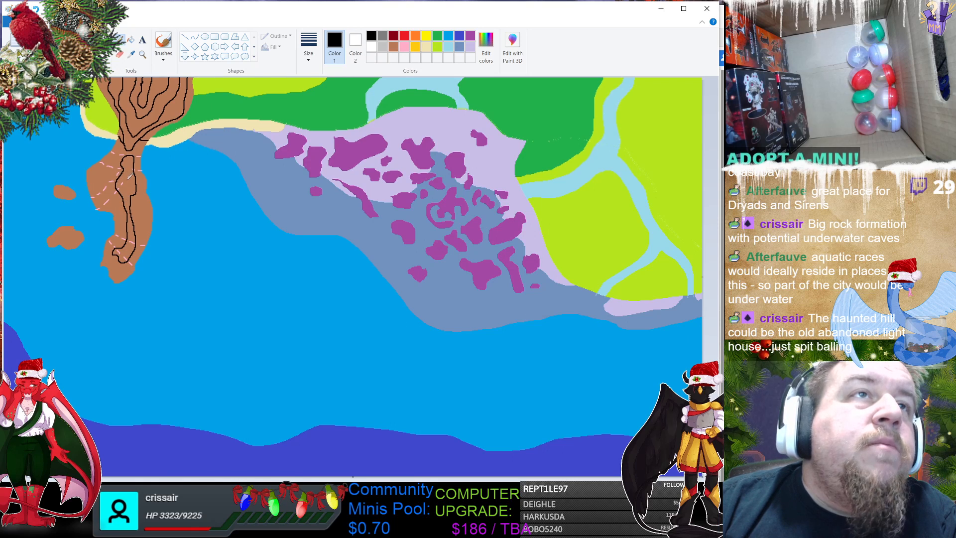
{"action": "left_click_drag", "start_coordinate": [127, 183], "coordinate": [127, 180]}
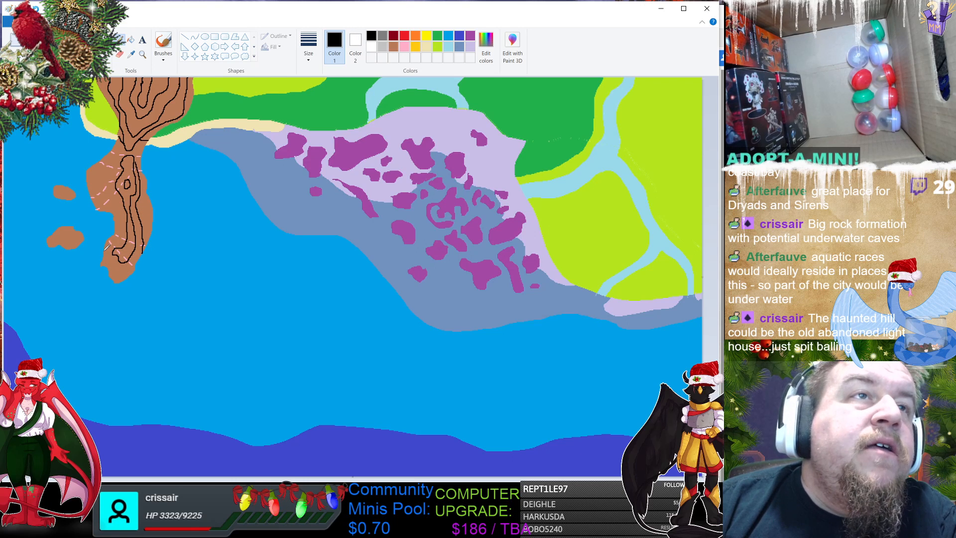
{"action": "left_click_drag", "start_coordinate": [106, 249], "coordinate": [119, 237]}
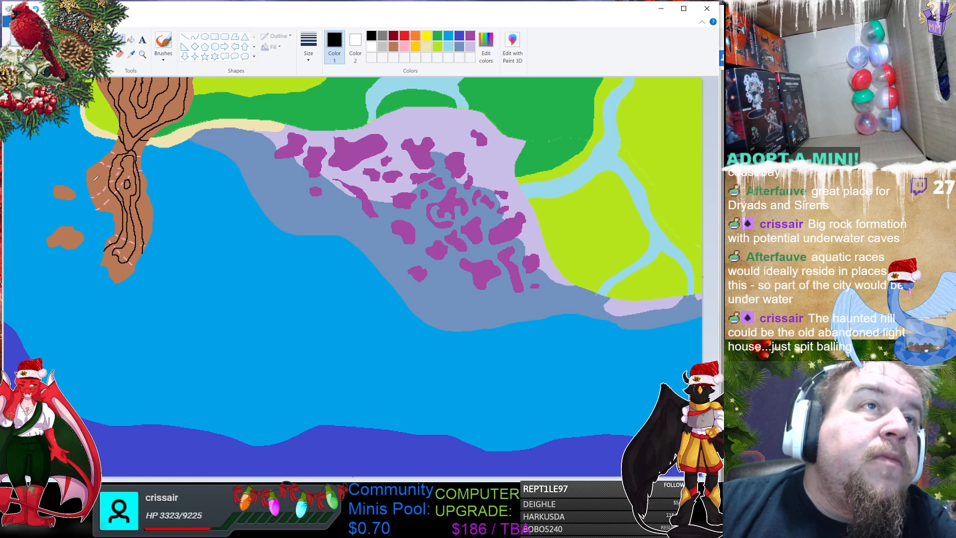
{"action": "mouse_move", "coordinate": [97, 177]}
{"action": "left_mouse_down"}
{"action": "mouse_move", "coordinate": [107, 196]}
{"action": "mouse_move", "coordinate": [99, 176]}
{"action": "left_mouse_up"}
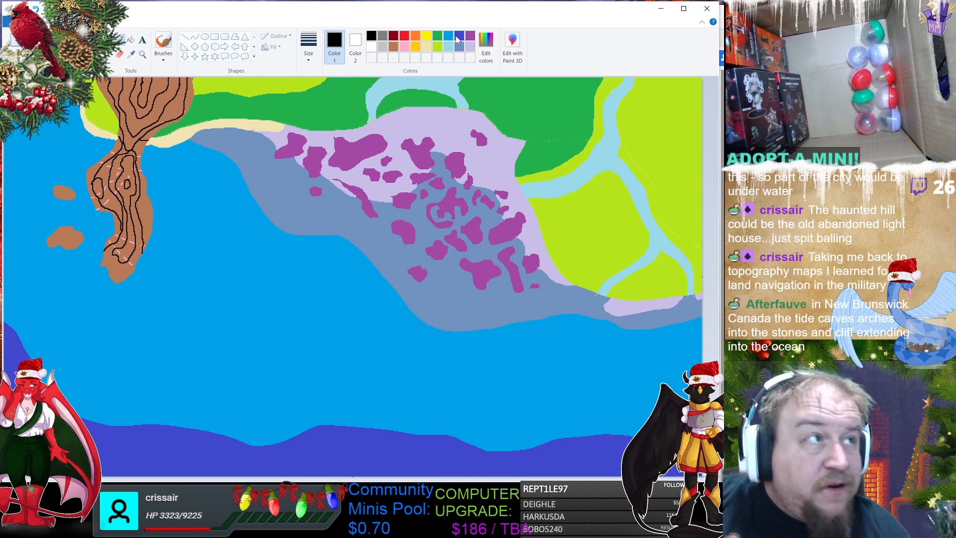
Step: Add small red marks on the inland hill and a row of red dashes across the rock formation's northern section
{"action": "left_click", "coordinate": [404, 36]}
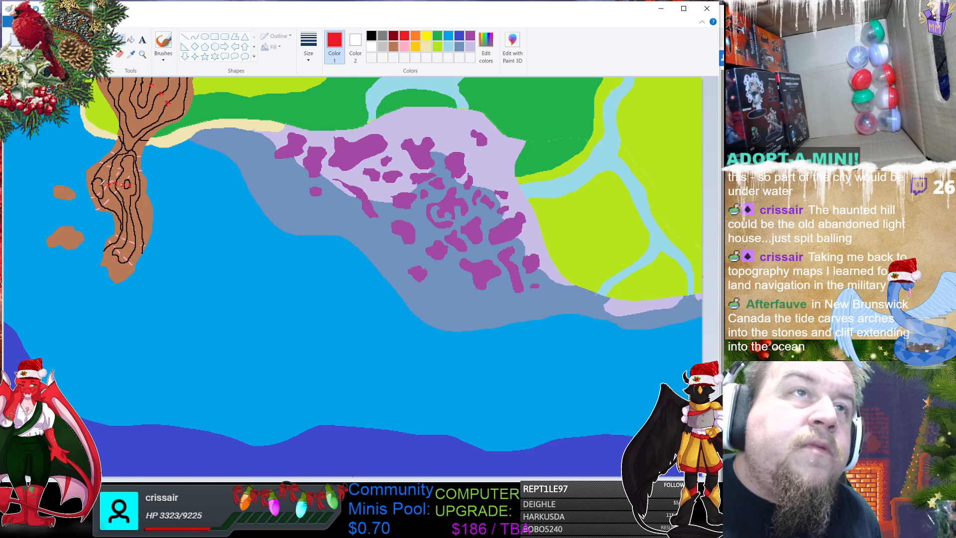
{"action": "left_click_drag", "start_coordinate": [100, 183], "coordinate": [104, 187]}
{"action": "left_click_drag", "start_coordinate": [104, 182], "coordinate": [100, 187]}
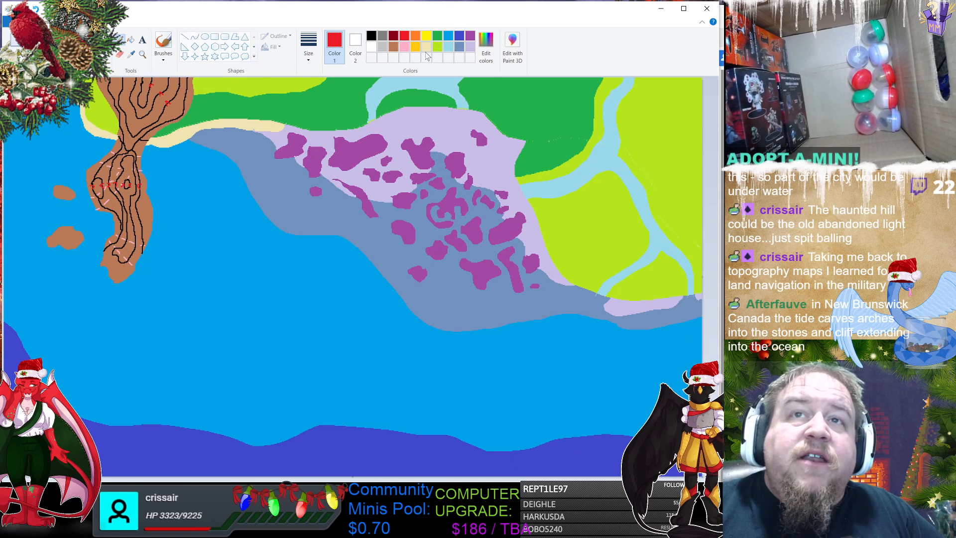
Step: Draw a small orange five-point star on the western edge of the brown rock formation's southern section and fill it with orange
{"action": "left_click", "coordinate": [416, 38]}
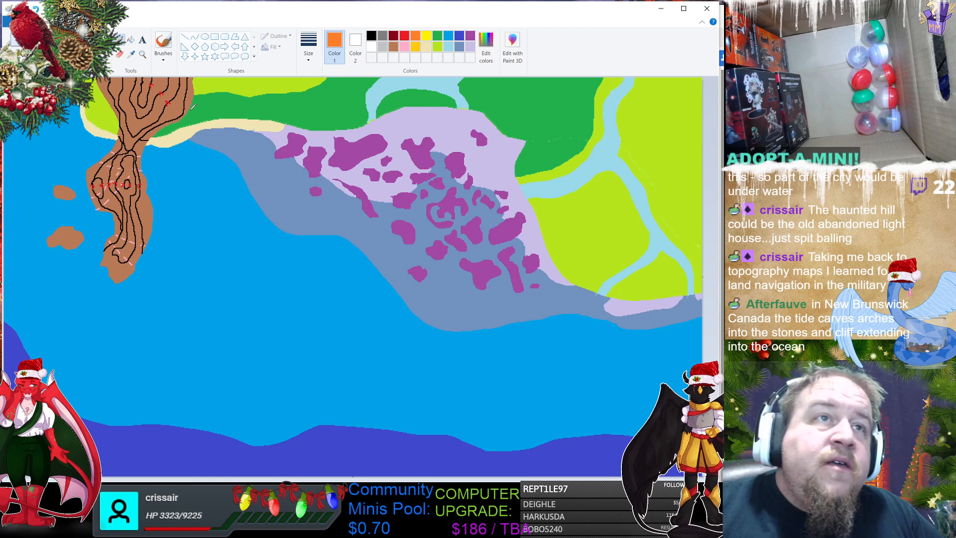
{"action": "left_click", "coordinate": [205, 57]}
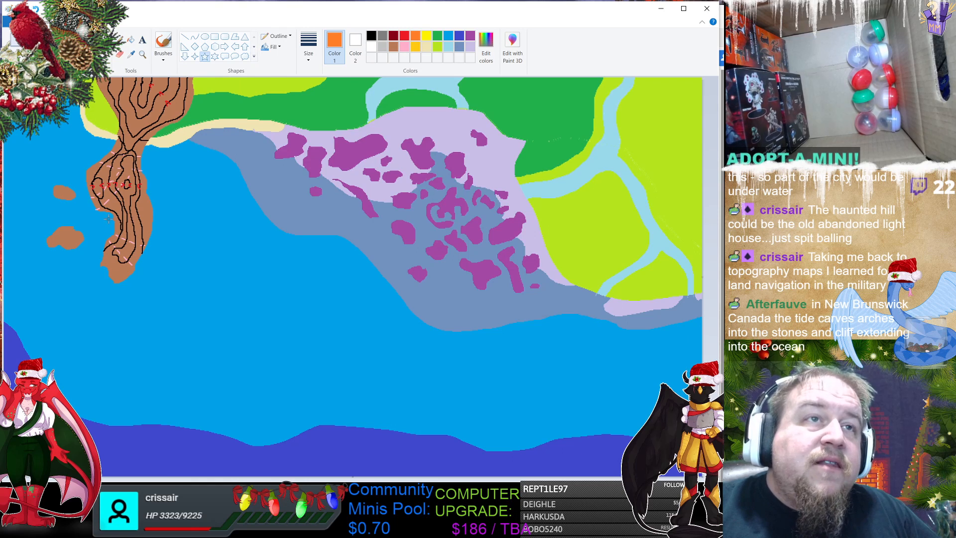
{"action": "left_click_drag", "start_coordinate": [108, 219], "coordinate": [132, 238]}
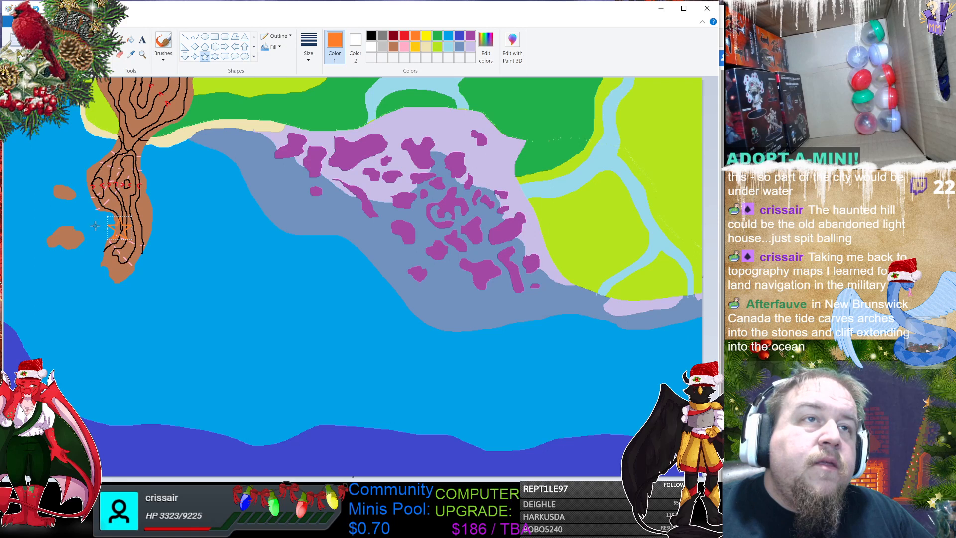
{"action": "mouse_move", "coordinate": [118, 227]}
{"action": "left_mouse_down"}
{"action": "mouse_move", "coordinate": [79, 236]}
{"action": "mouse_move", "coordinate": [114, 225]}
{"action": "left_mouse_up"}
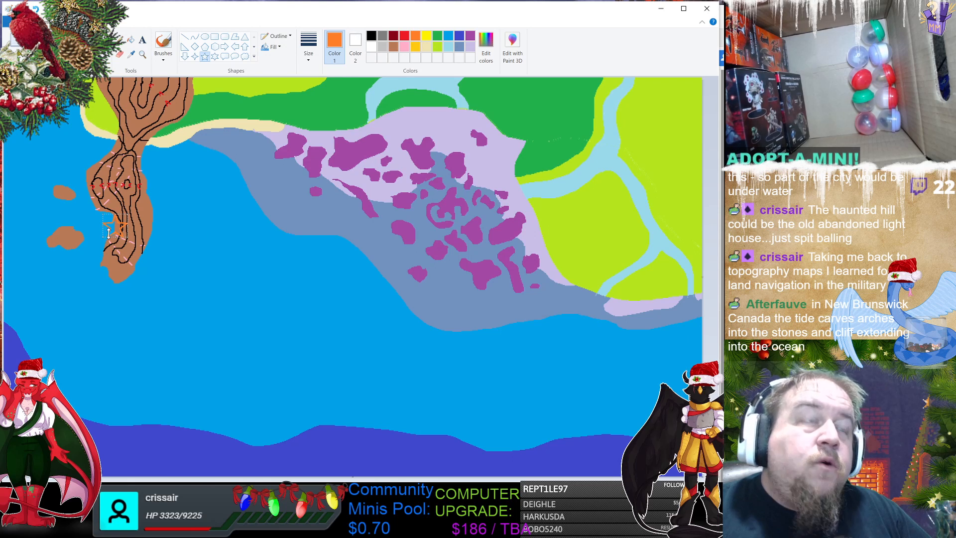
{"action": "left_click", "coordinate": [131, 39]}
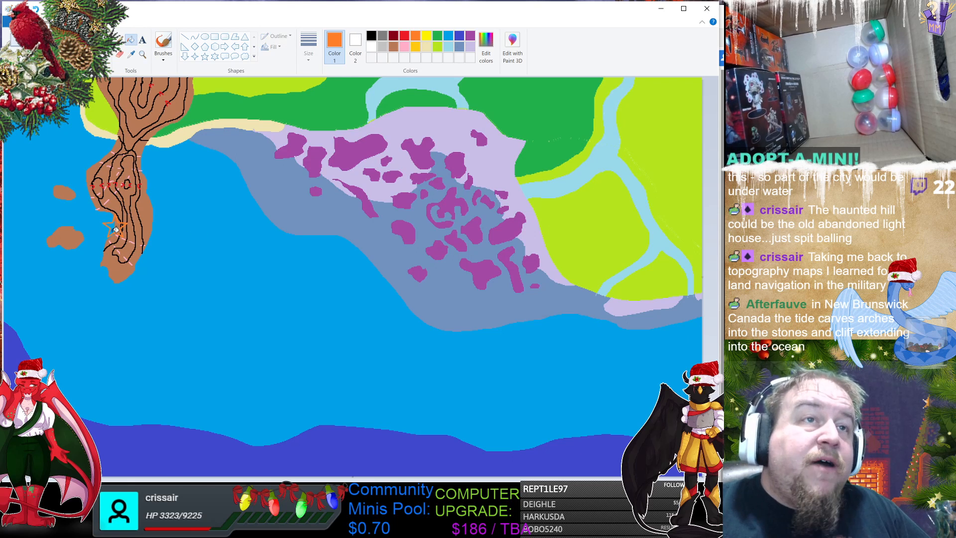
{"action": "left_click", "coordinate": [113, 228]}
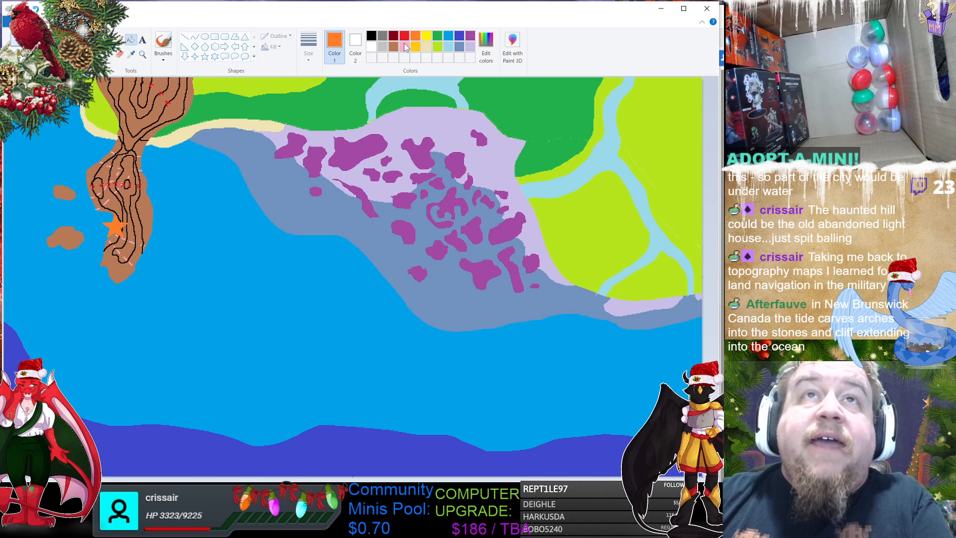
Step: Outline in light grey a settlement area east of the lavender shallows, with roads leading northeast across the river and east along the coast
{"action": "left_click", "coordinate": [119, 40]}
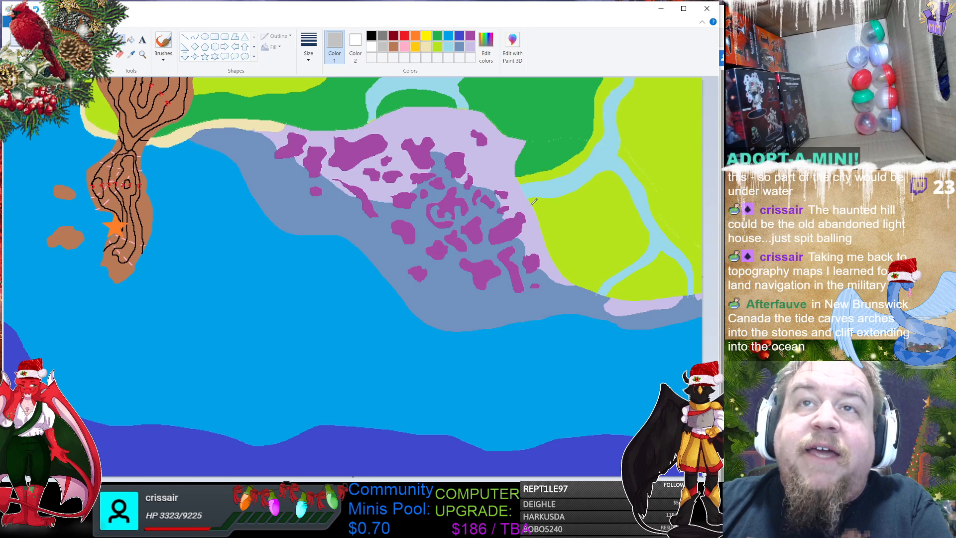
{"action": "mouse_move", "coordinate": [531, 204]}
{"action": "left_mouse_down"}
{"action": "mouse_move", "coordinate": [581, 228]}
{"action": "mouse_move", "coordinate": [593, 252]}
{"action": "mouse_move", "coordinate": [577, 285]}
{"action": "left_mouse_up"}
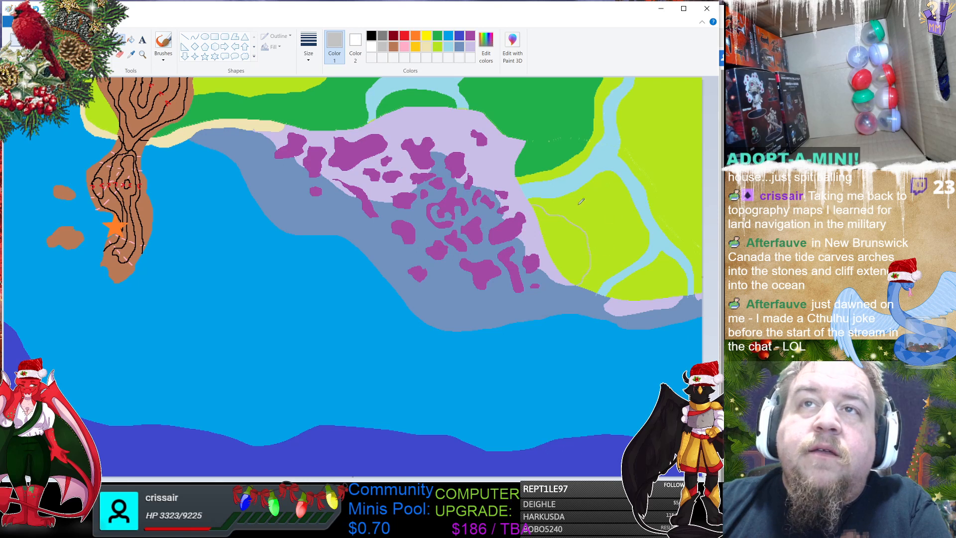
{"action": "mouse_move", "coordinate": [561, 212]}
{"action": "left_mouse_down"}
{"action": "mouse_move", "coordinate": [626, 156]}
{"action": "mouse_move", "coordinate": [636, 100]}
{"action": "mouse_move", "coordinate": [662, 68]}
{"action": "left_mouse_up"}
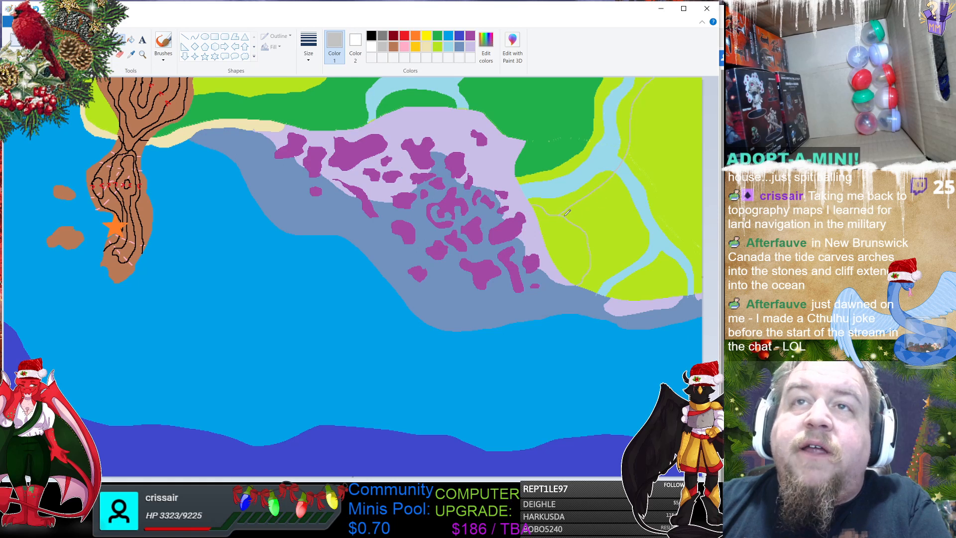
{"action": "left_click_drag", "start_coordinate": [610, 184], "coordinate": [649, 119]}
{"action": "key", "text": "ctrl+z"}
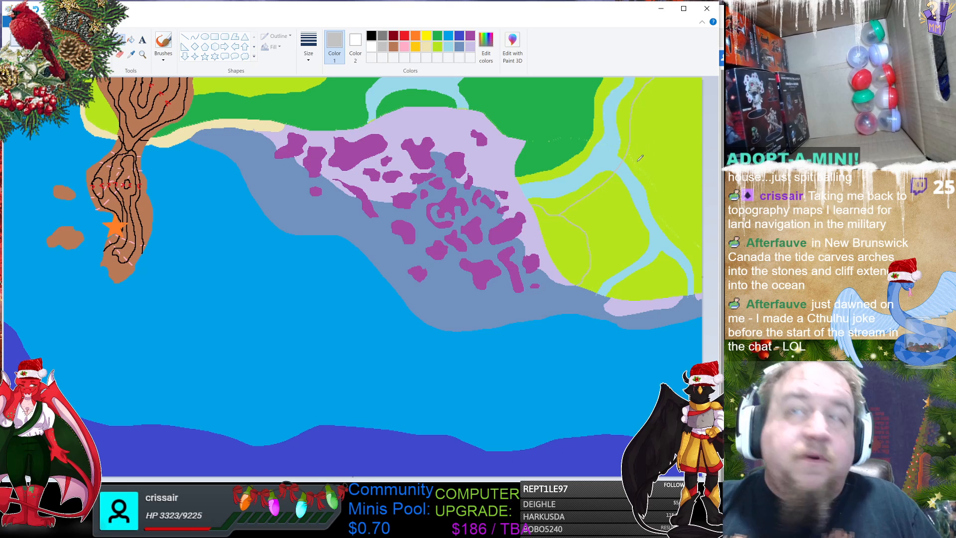
{"action": "left_click_drag", "start_coordinate": [565, 213], "coordinate": [615, 177]}
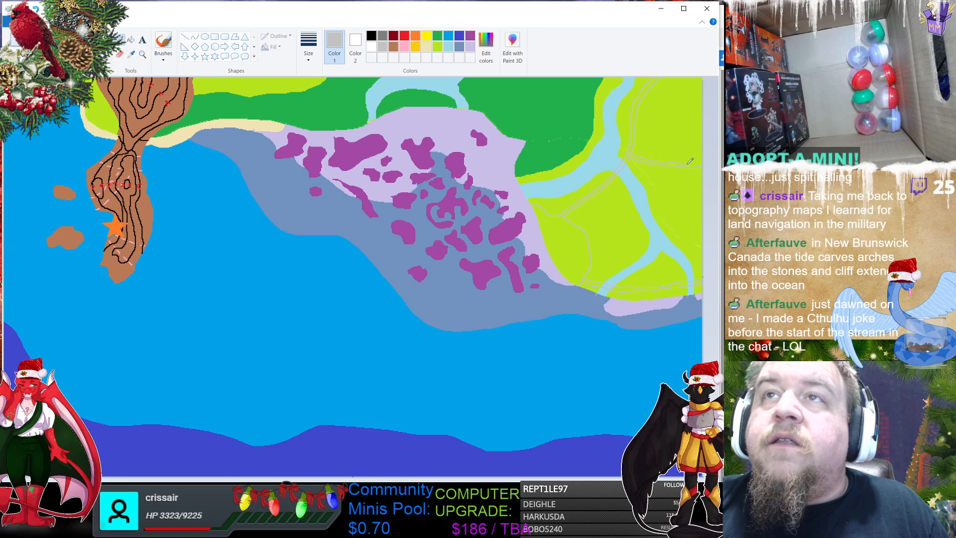
Step: Fill the eastern roads and the settlement area beside the lavender shallows with dark grey
{"action": "left_click", "coordinate": [130, 39]}
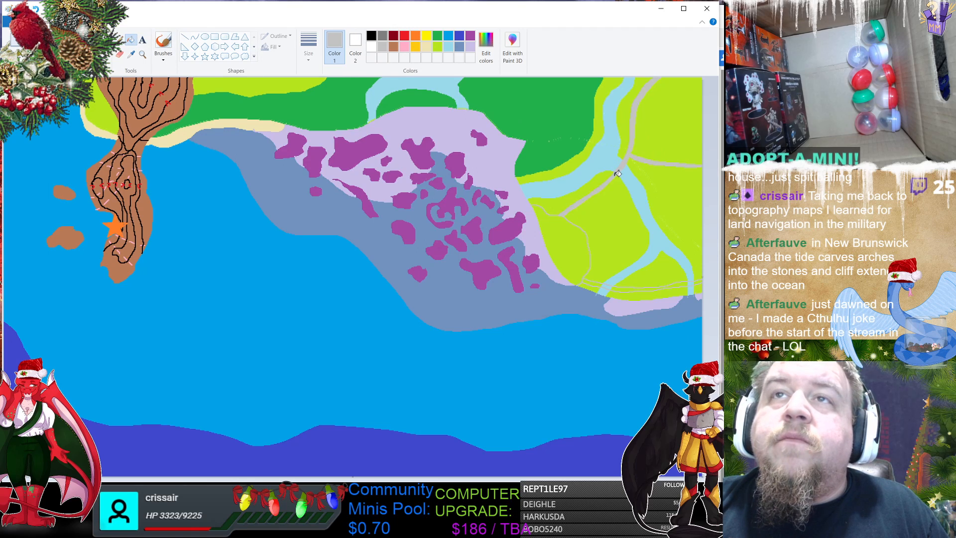
{"action": "left_click", "coordinate": [570, 232]}
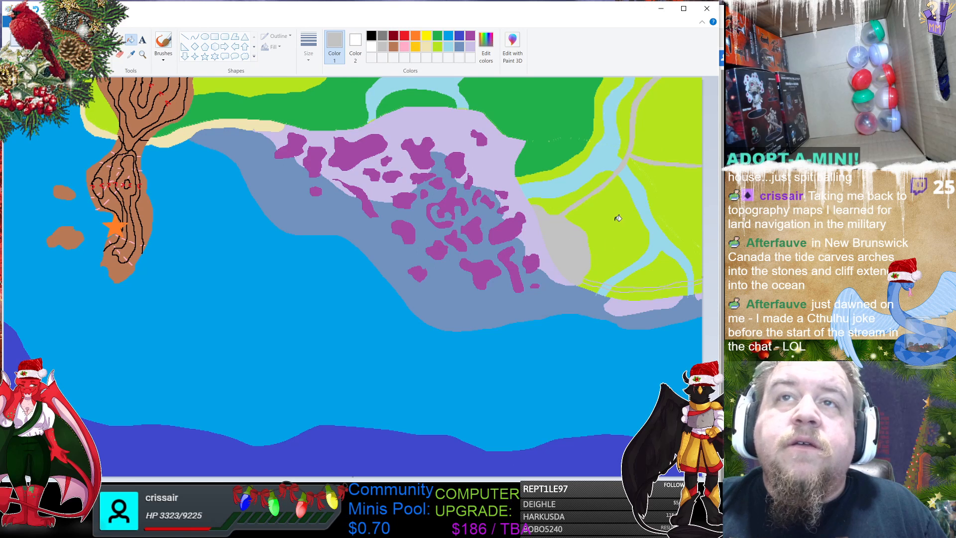
{"action": "key", "text": "ctrl+z"}
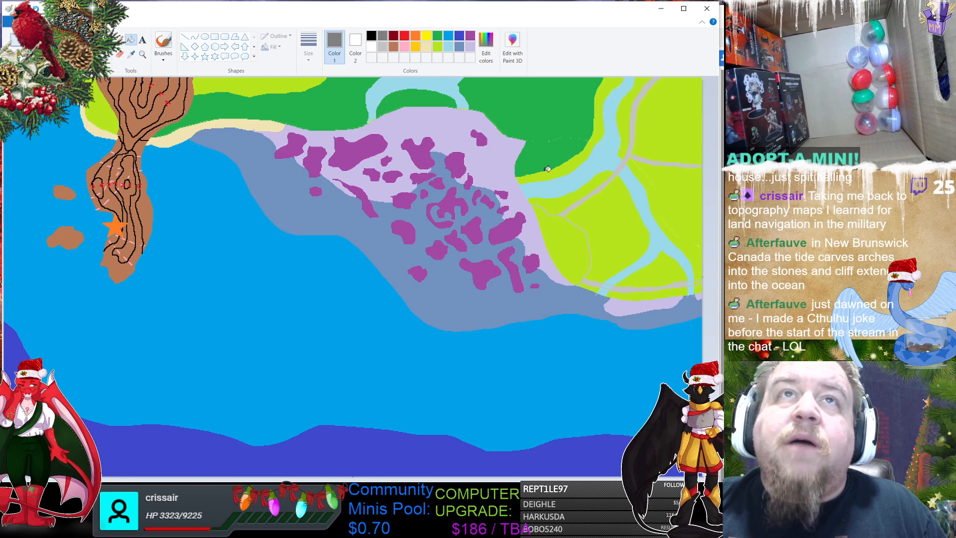
{"action": "left_click", "coordinate": [640, 288]}
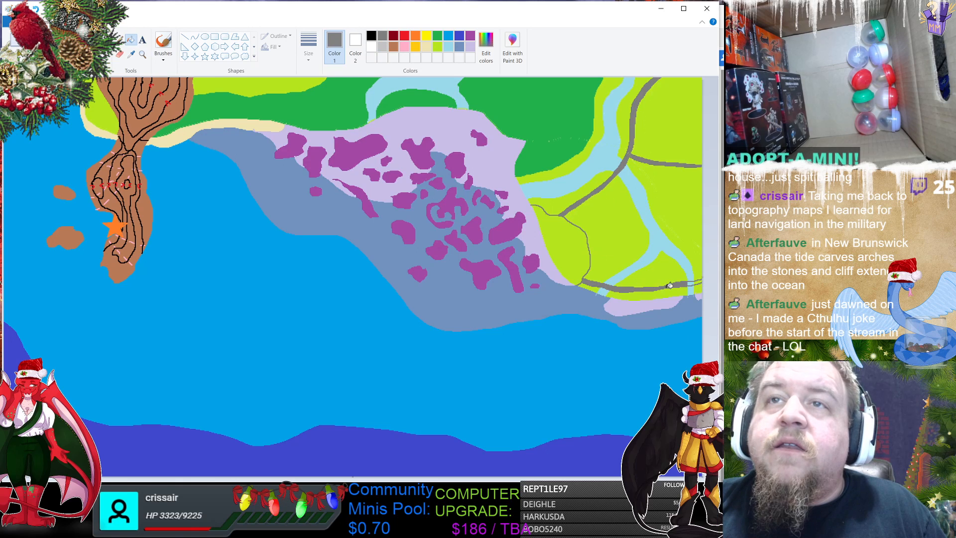
{"action": "left_click", "coordinate": [562, 237]}
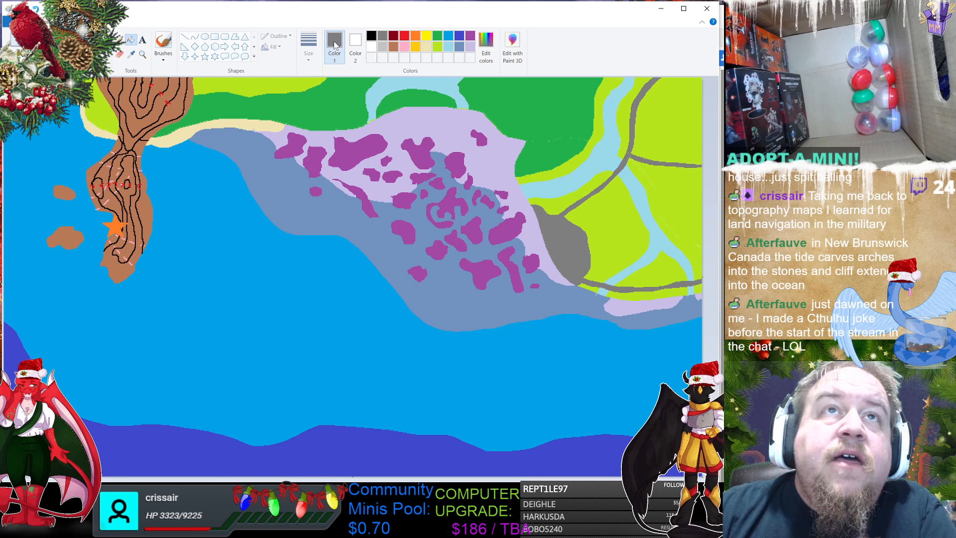
Step: Outline part of the purple patch just west of the grey settlement area and fill it with dark grey
{"action": "left_click", "coordinate": [121, 42]}
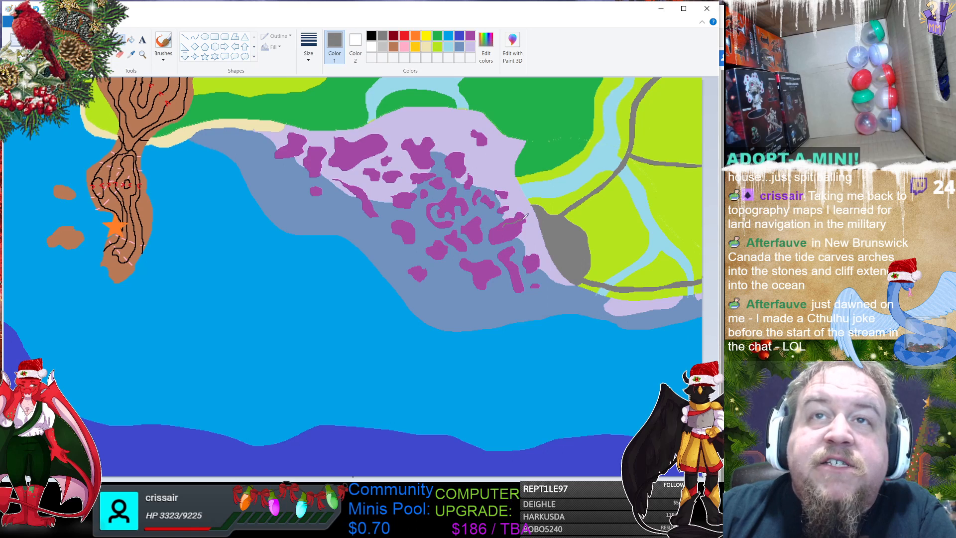
{"action": "left_click_drag", "start_coordinate": [504, 225], "coordinate": [508, 238]}
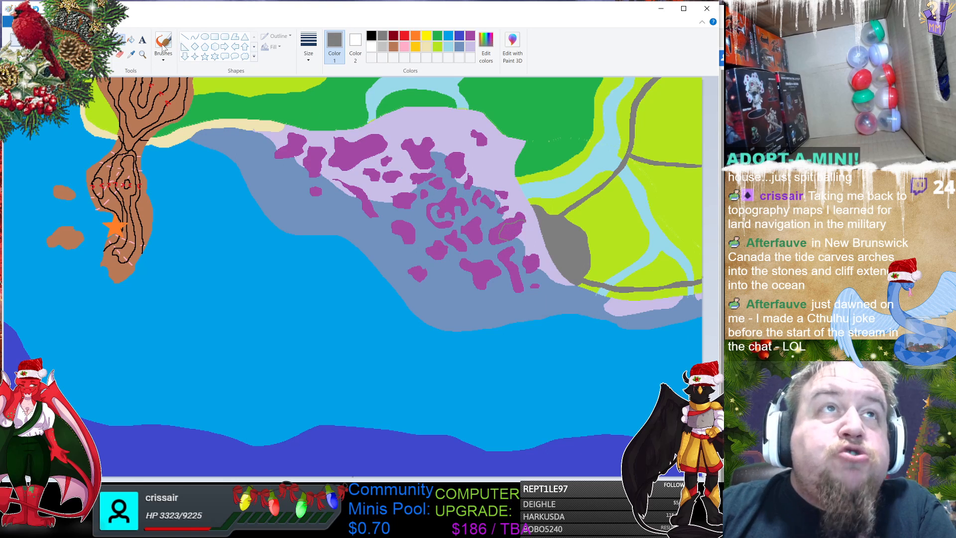
{"action": "left_click", "coordinate": [130, 40]}
{"action": "left_click", "coordinate": [515, 227]}
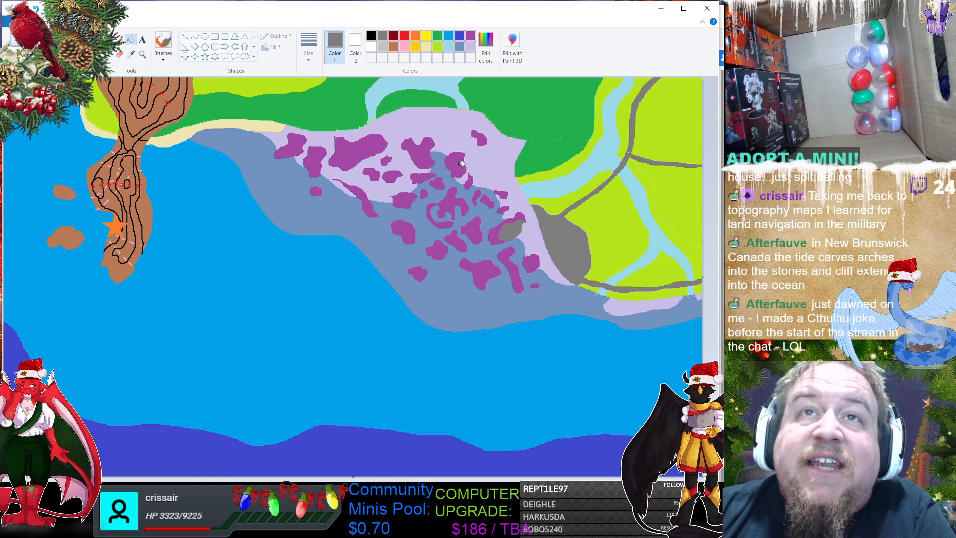
Step: Fill the rest of that purple patch and the small patches to its north and northwest with dark grey
{"action": "left_click", "coordinate": [470, 182]}
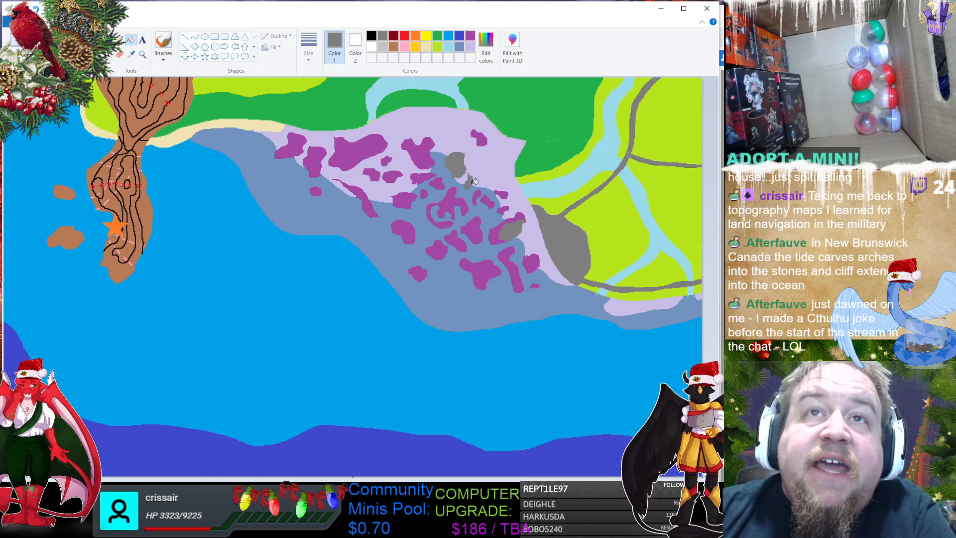
{"action": "left_click", "coordinate": [516, 218]}
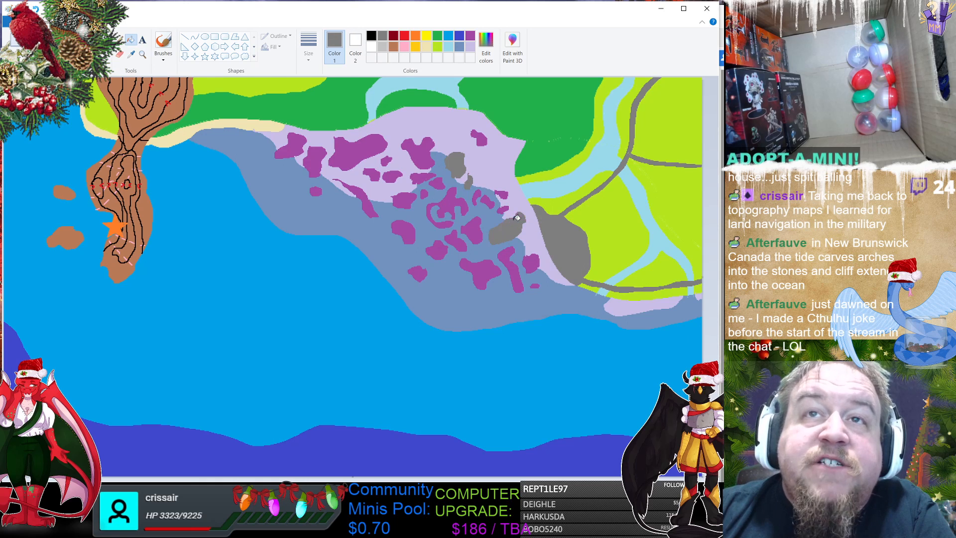
{"action": "left_click", "coordinate": [488, 200]}
{"action": "left_click", "coordinate": [480, 196]}
{"action": "left_click", "coordinate": [501, 192]}
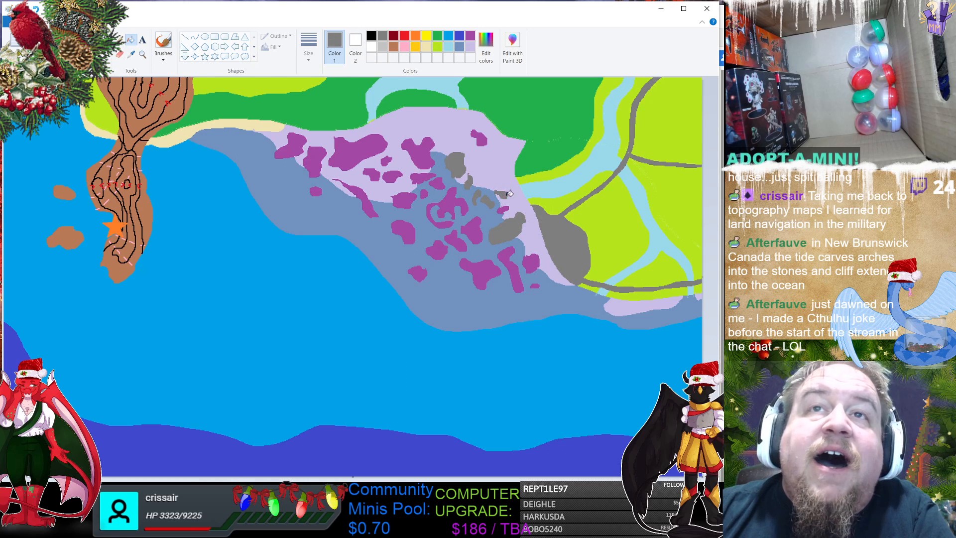
{"action": "left_click", "coordinate": [504, 209]}
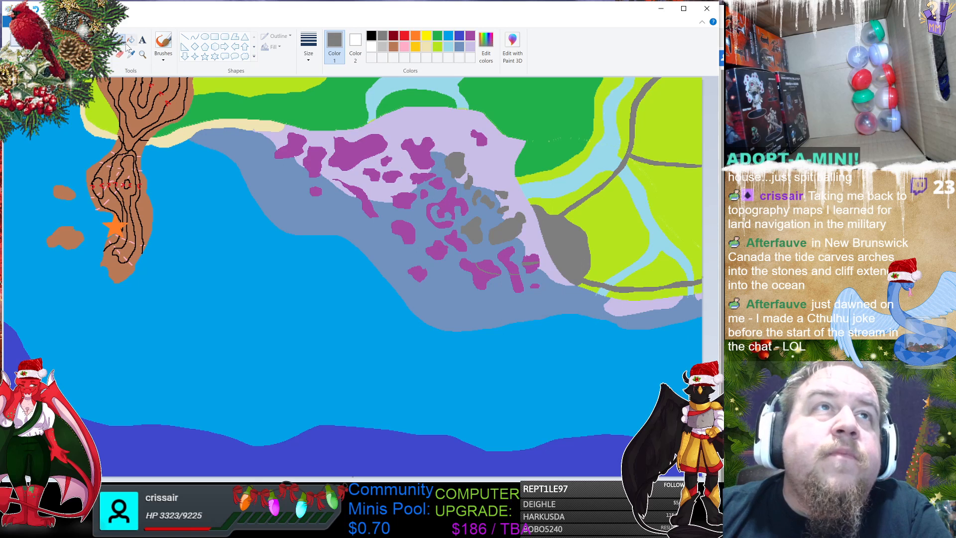
Step: Recolor parts of the southeastern purple patches, the branching northern patch and the inner part of the central ring dark grey
{"action": "left_click_drag", "start_coordinate": [503, 250], "coordinate": [514, 272]}
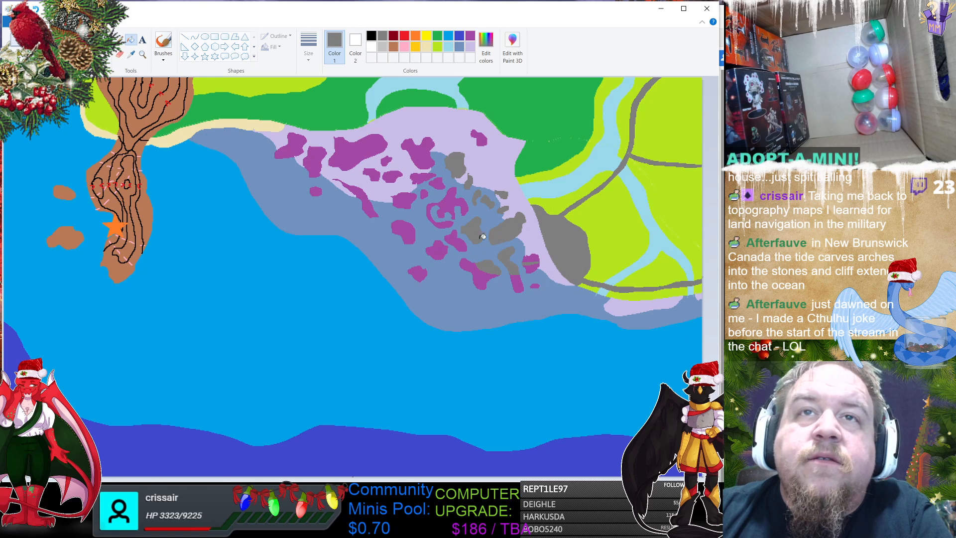
{"action": "left_click_drag", "start_coordinate": [421, 147], "coordinate": [431, 164]}
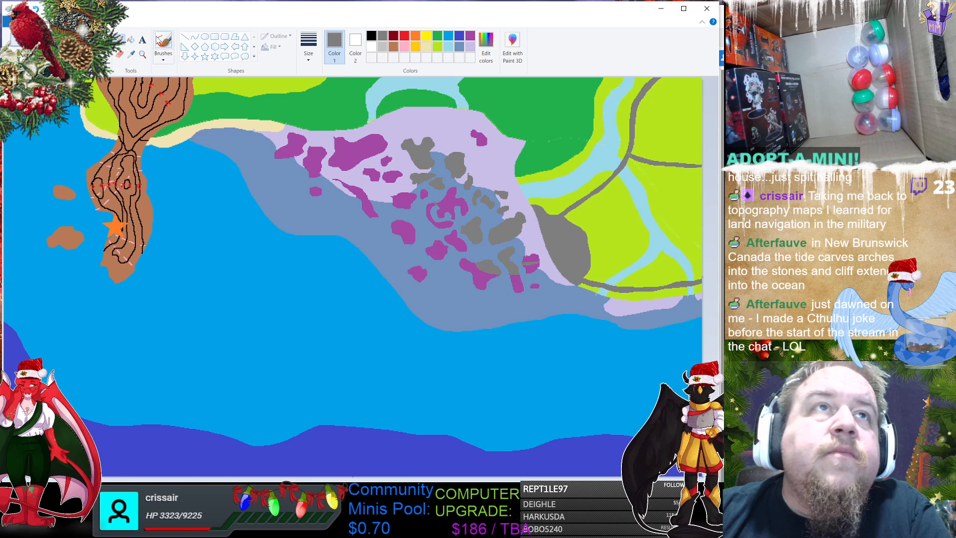
{"action": "left_click", "coordinate": [131, 41]}
{"action": "left_click", "coordinate": [443, 204]}
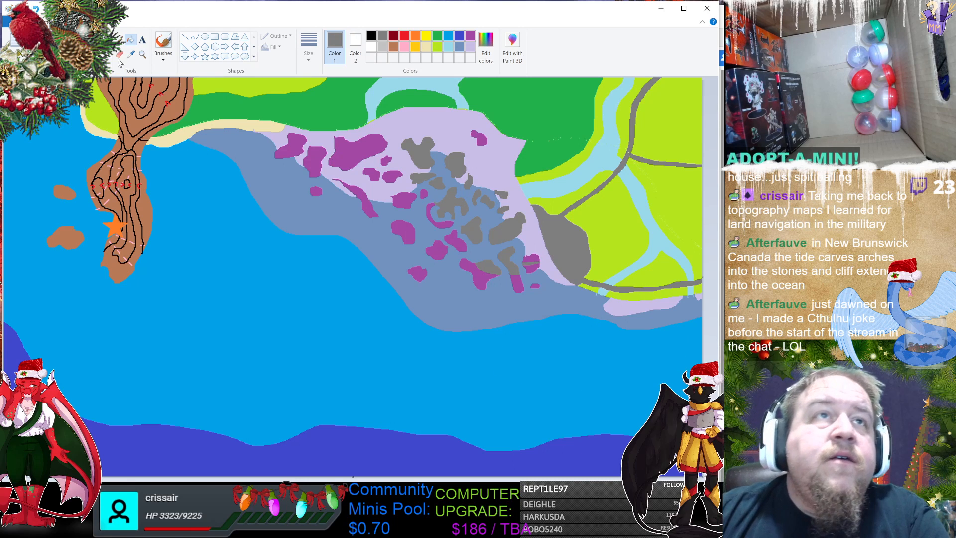
Step: Outline the large northwestern purple patch in the lavender shallows and fill it with dark grey
{"action": "left_click", "coordinate": [120, 39]}
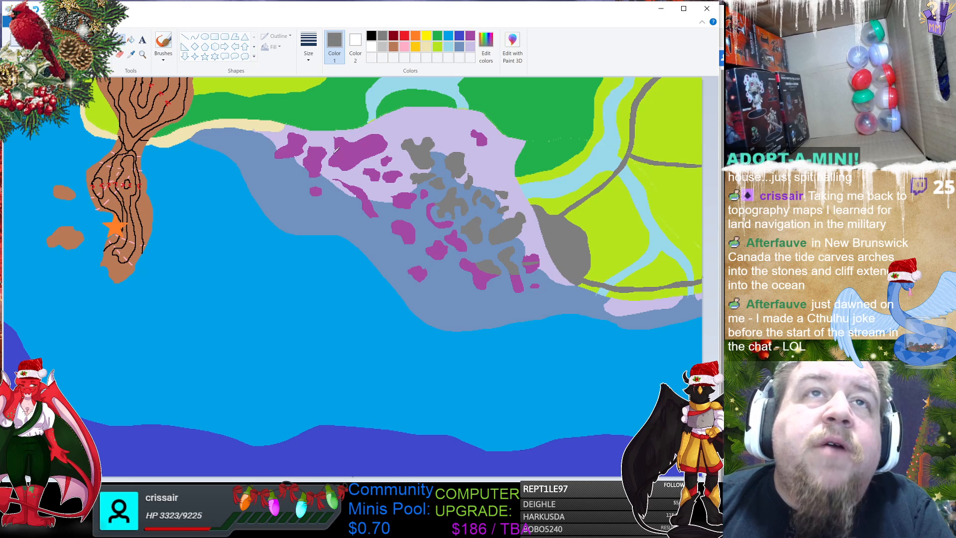
{"action": "left_click_drag", "start_coordinate": [340, 154], "coordinate": [385, 162]}
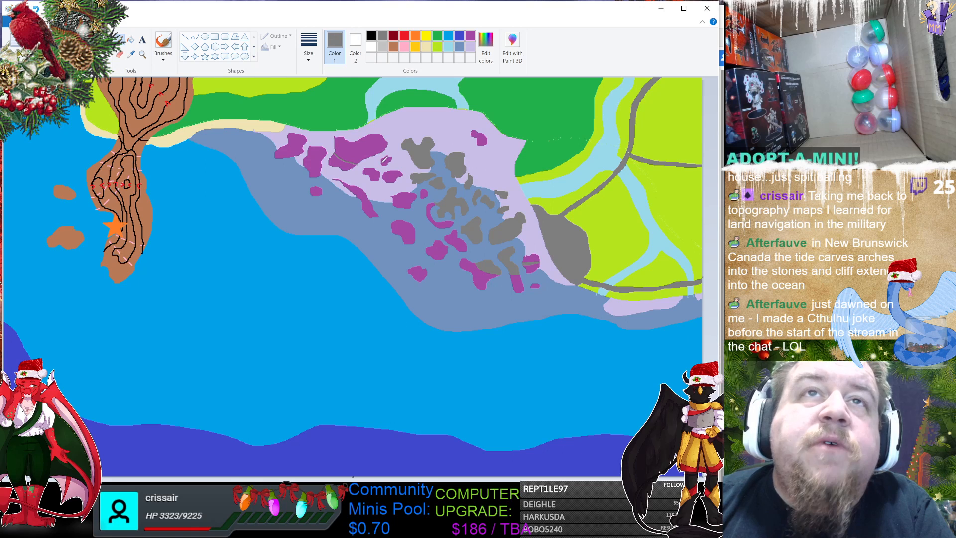
{"action": "left_click", "coordinate": [130, 39]}
{"action": "left_click", "coordinate": [371, 152]}
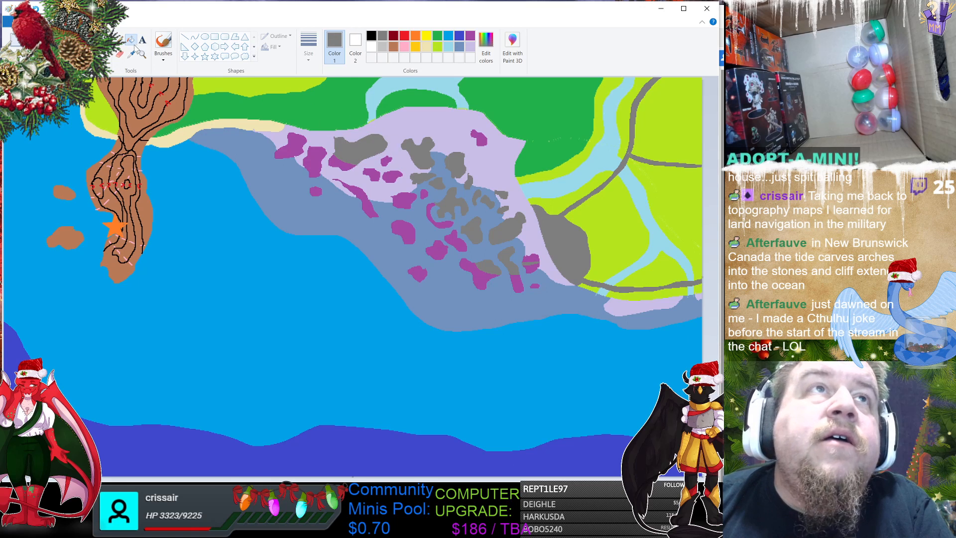
Step: Draw dark grey roads from the brown hill along the beach with a northern branch, link the grey patches with bridges, and fill the roads
{"action": "left_click", "coordinate": [120, 39]}
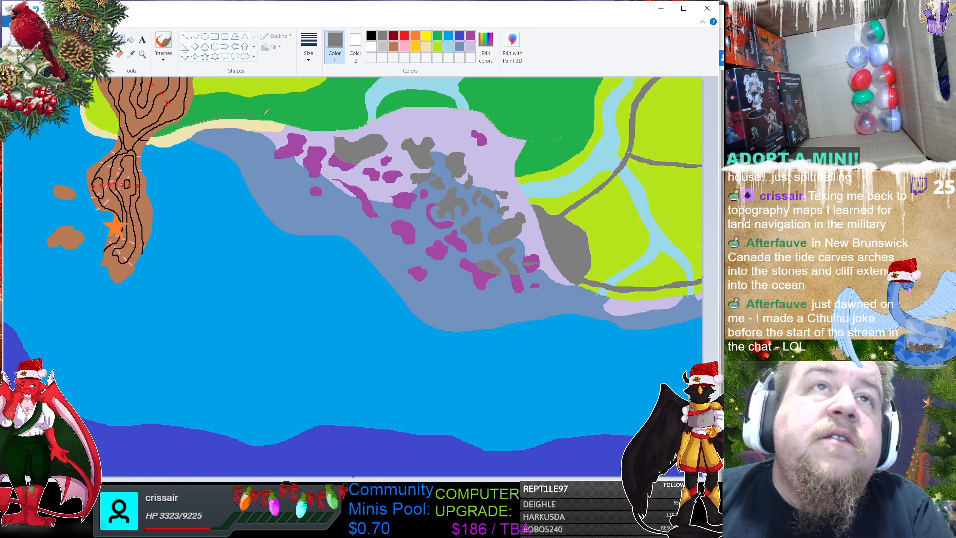
{"action": "left_click_drag", "start_coordinate": [265, 114], "coordinate": [335, 132]}
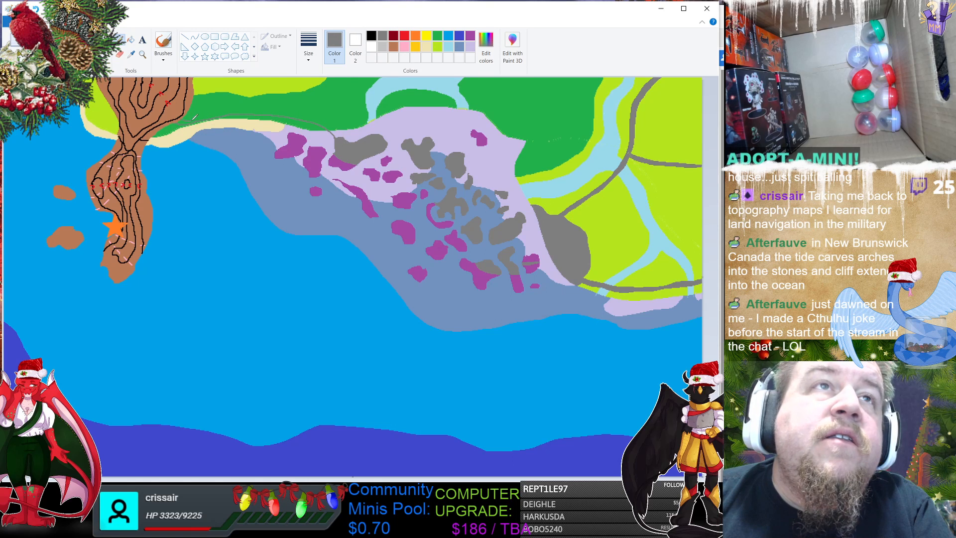
{"action": "mouse_move", "coordinate": [230, 112]}
{"action": "left_mouse_down"}
{"action": "mouse_move", "coordinate": [281, 105]}
{"action": "mouse_move", "coordinate": [286, 77]}
{"action": "left_mouse_up"}
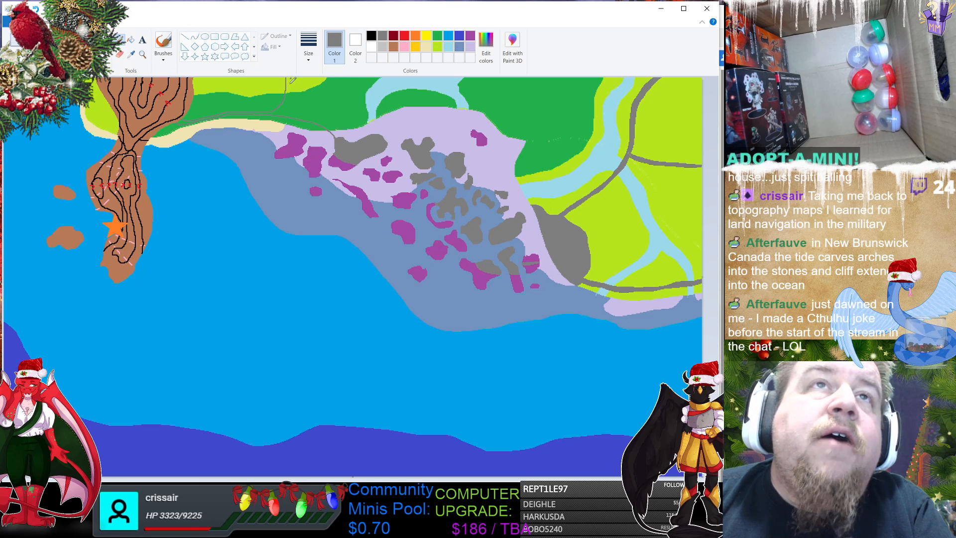
{"action": "mouse_move", "coordinate": [291, 78]}
{"action": "left_mouse_down"}
{"action": "mouse_move", "coordinate": [283, 111]}
{"action": "mouse_move", "coordinate": [328, 123]}
{"action": "mouse_move", "coordinate": [346, 142]}
{"action": "mouse_move", "coordinate": [446, 152]}
{"action": "left_mouse_up"}
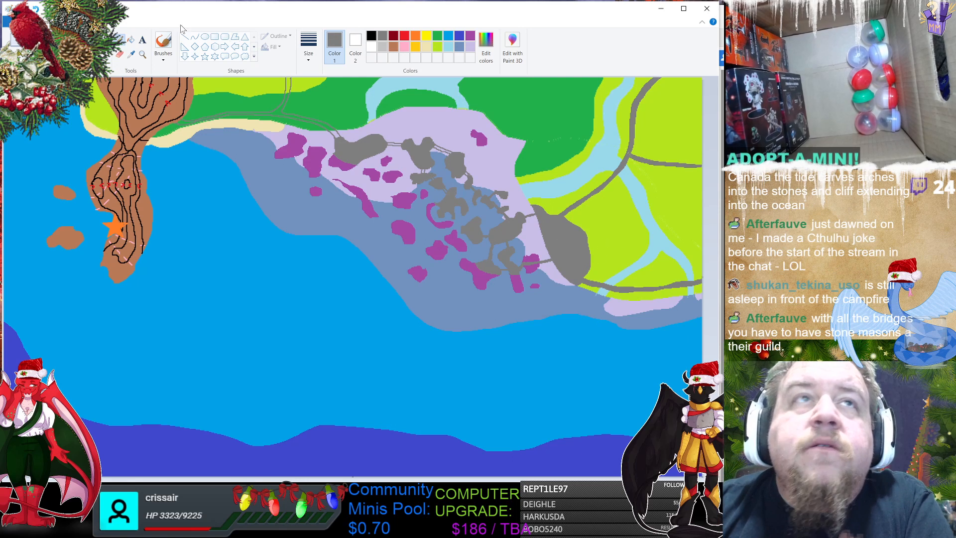
{"action": "left_click", "coordinate": [130, 39]}
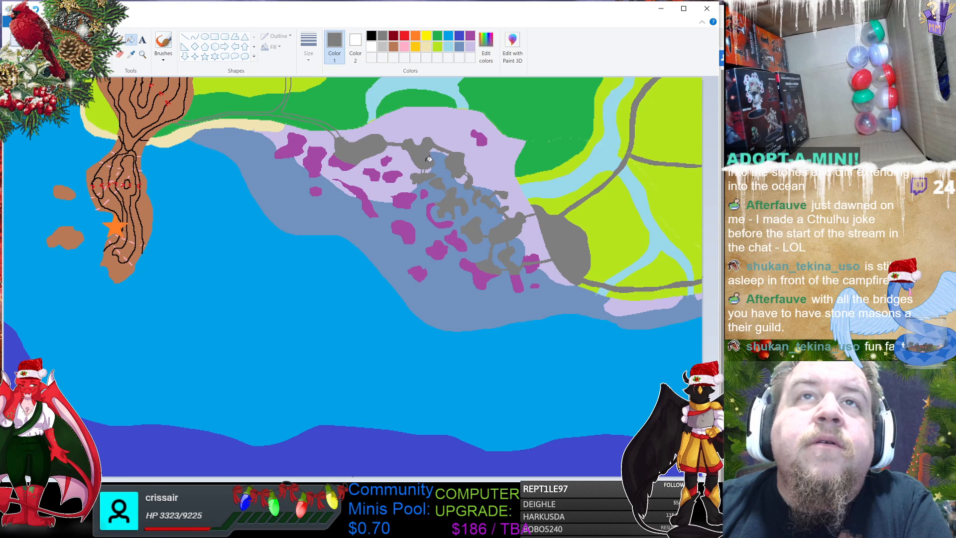
{"action": "left_click", "coordinate": [289, 86]}
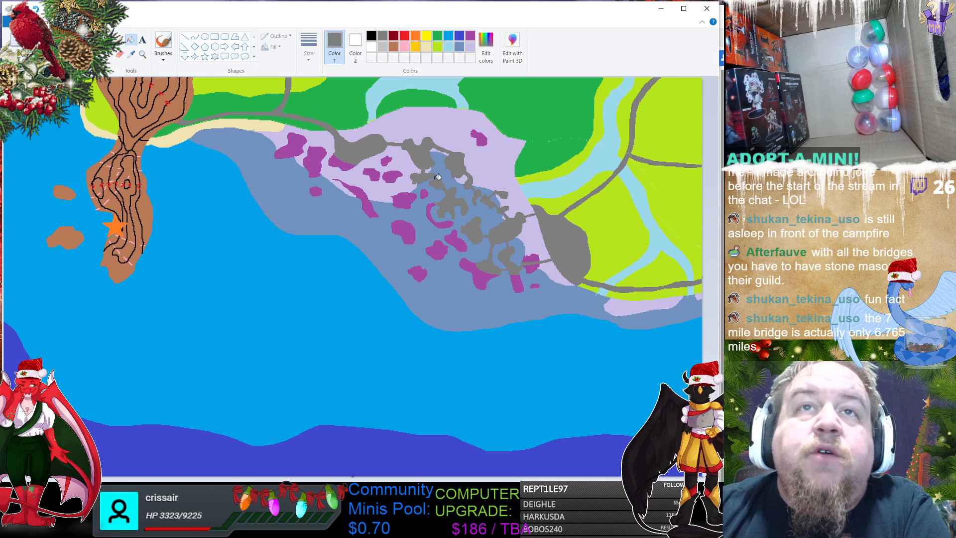
Step: Switch to the Settlement Worksheet in Word and review its monuments, settlement traits and tavern entries, then return to the Paint map
{"action": "left_click", "coordinate": [120, 40]}
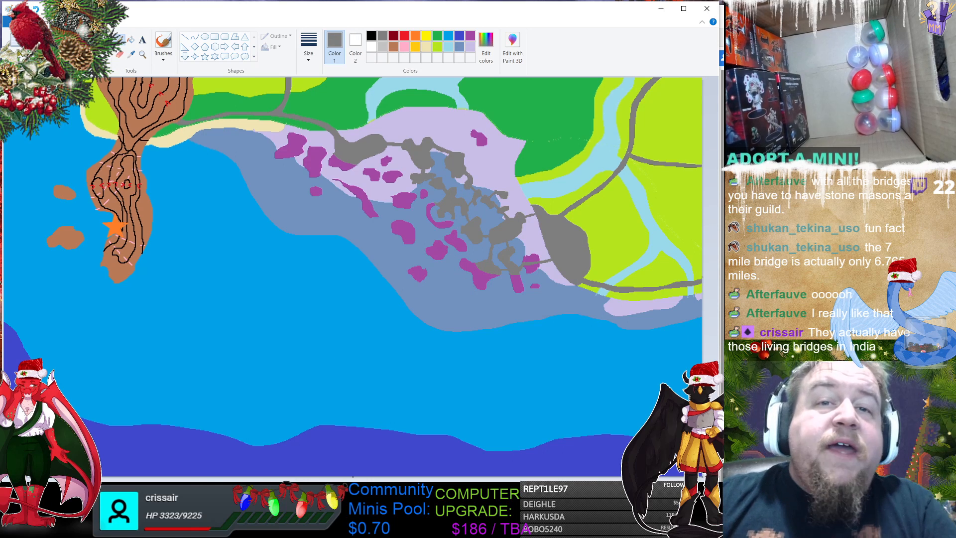
{"action": "mouse_move", "coordinate": [426, 527]}
{"action": "left_click", "coordinate": [506, 462]}
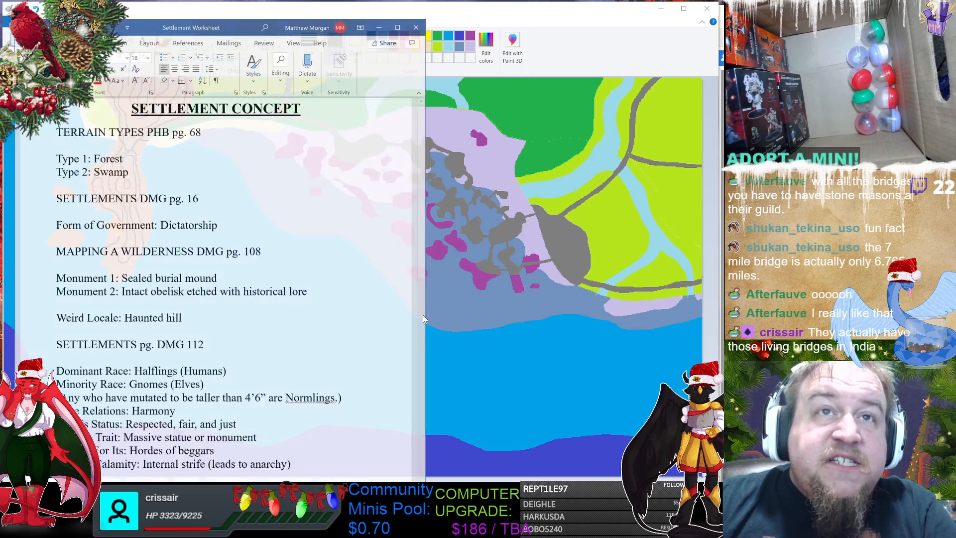
{"action": "scroll", "coordinate": [260, 226], "scroll_direction": "down", "scroll_amount": 3}
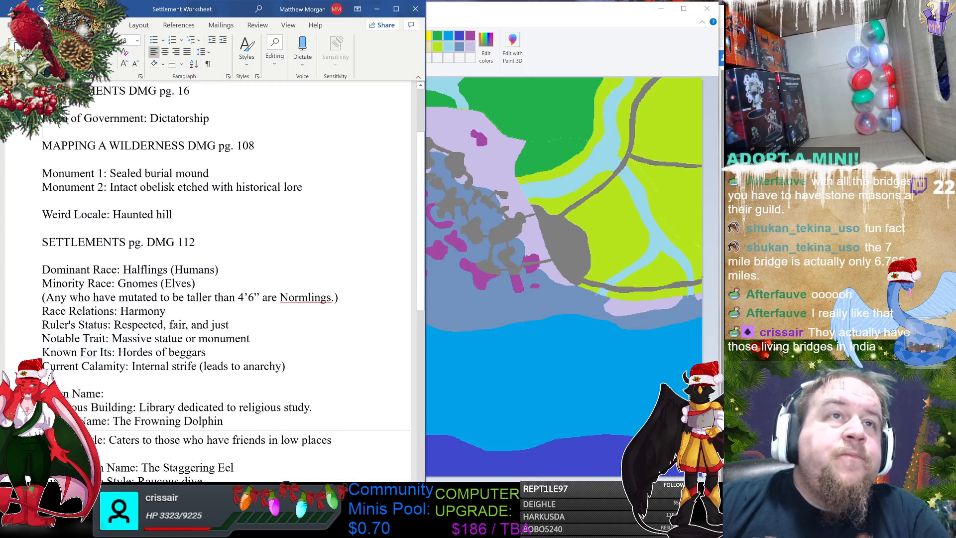
{"action": "scroll", "coordinate": [260, 226], "scroll_direction": "down", "scroll_amount": 1}
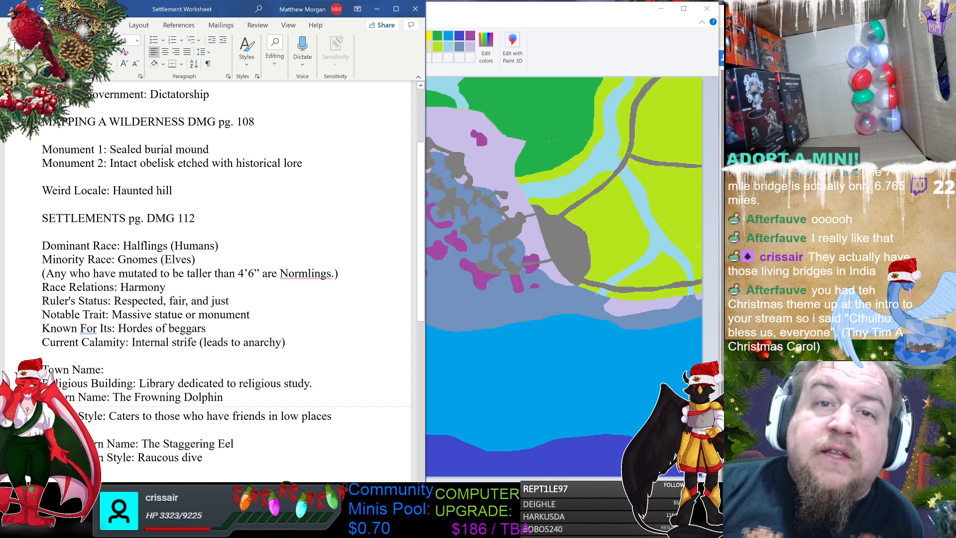
{"action": "double_click", "coordinate": [477, 11]}
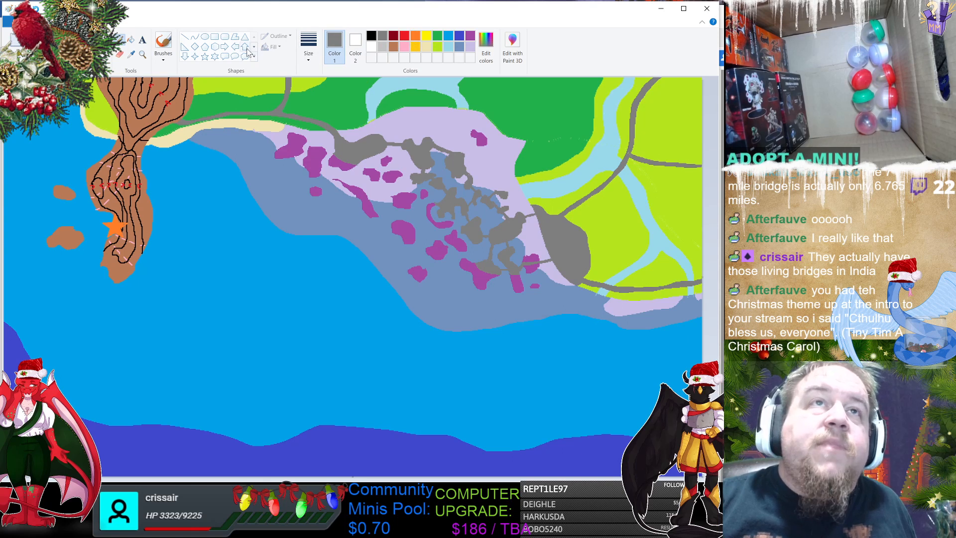
{"action": "left_click", "coordinate": [205, 47]}
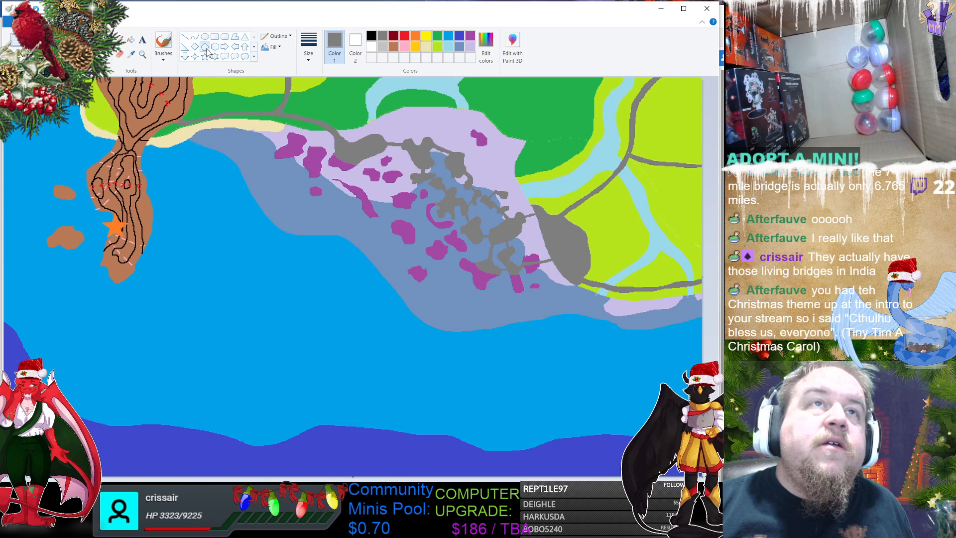
{"action": "left_click", "coordinate": [415, 37]}
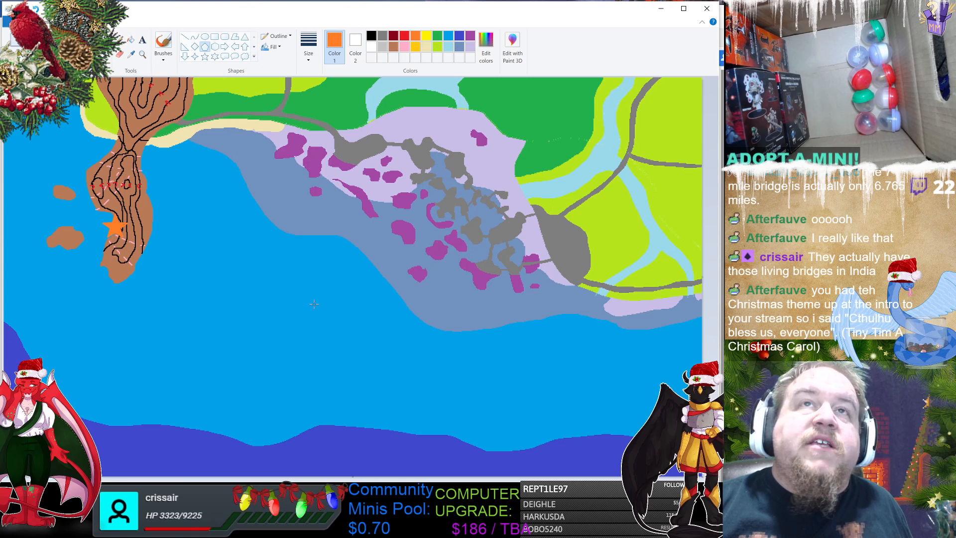
{"action": "mouse_move", "coordinate": [280, 312]}
{"action": "left_mouse_down"}
{"action": "mouse_move", "coordinate": [308, 335]}
{"action": "mouse_move", "coordinate": [304, 347]}
{"action": "left_mouse_up"}
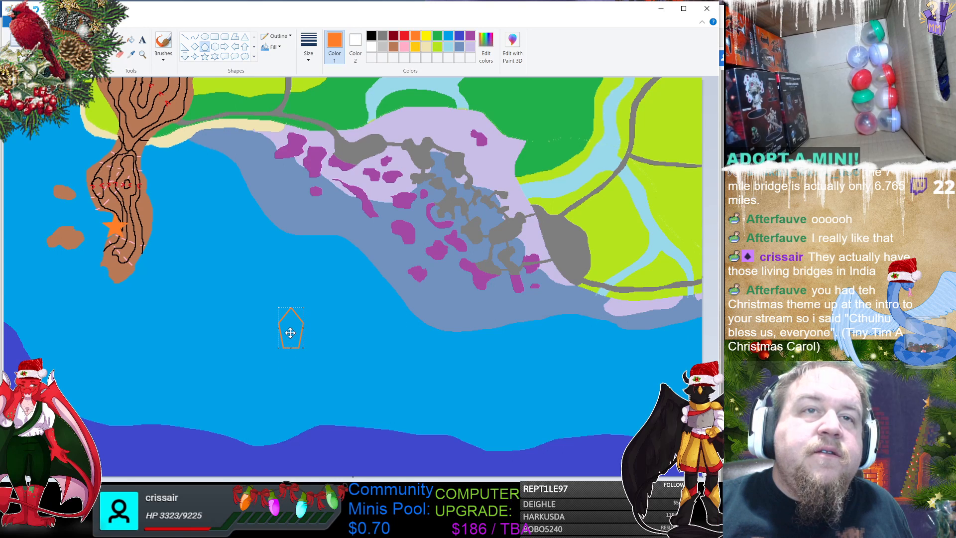
{"action": "mouse_move", "coordinate": [302, 347]}
{"action": "left_mouse_down"}
{"action": "mouse_move", "coordinate": [289, 342]}
{"action": "mouse_move", "coordinate": [302, 353]}
{"action": "mouse_move", "coordinate": [304, 345]}
{"action": "left_mouse_up"}
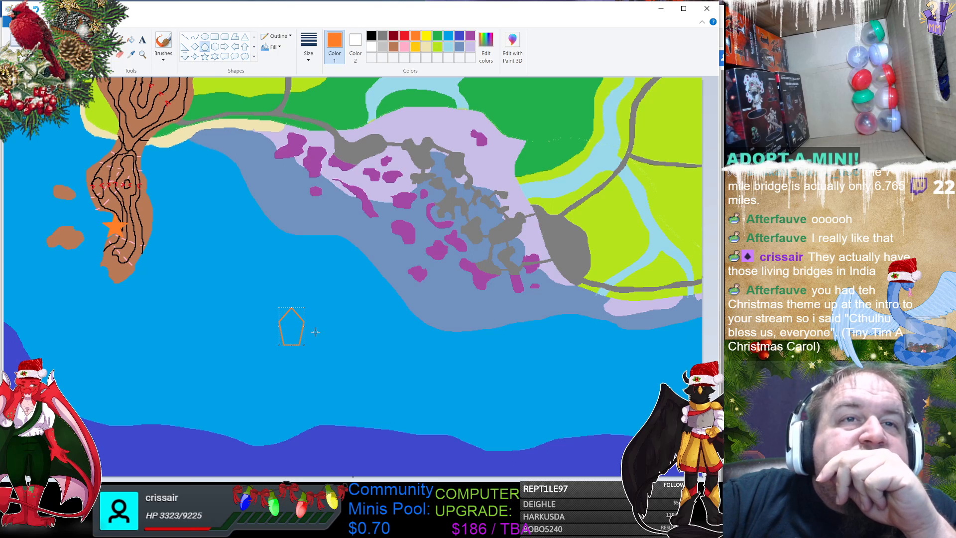
{"action": "left_click", "coordinate": [323, 354]}
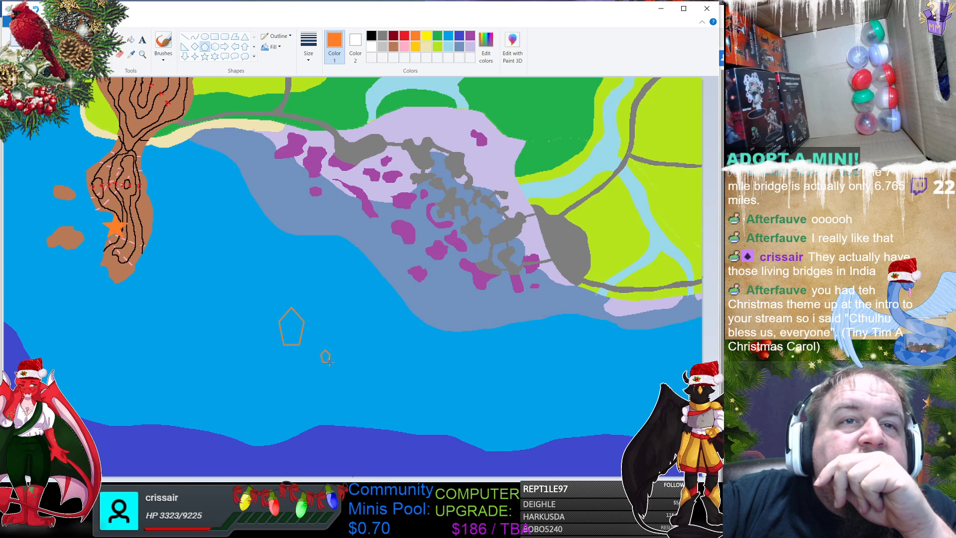
{"action": "key", "text": "ctrl+z"}
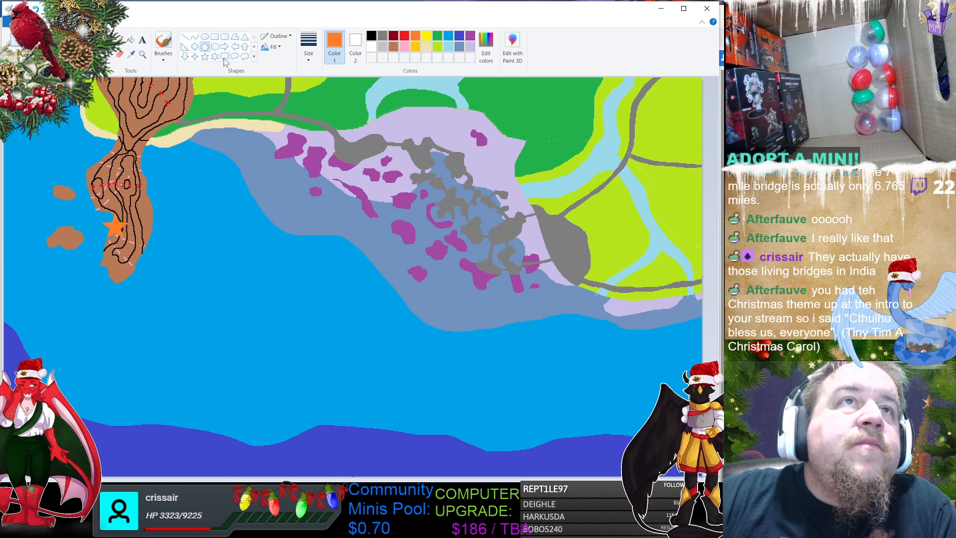
Step: Draw an orange diamond marker in the open blue water southwest of the settlement and fill it with orange
{"action": "left_click", "coordinate": [199, 58]}
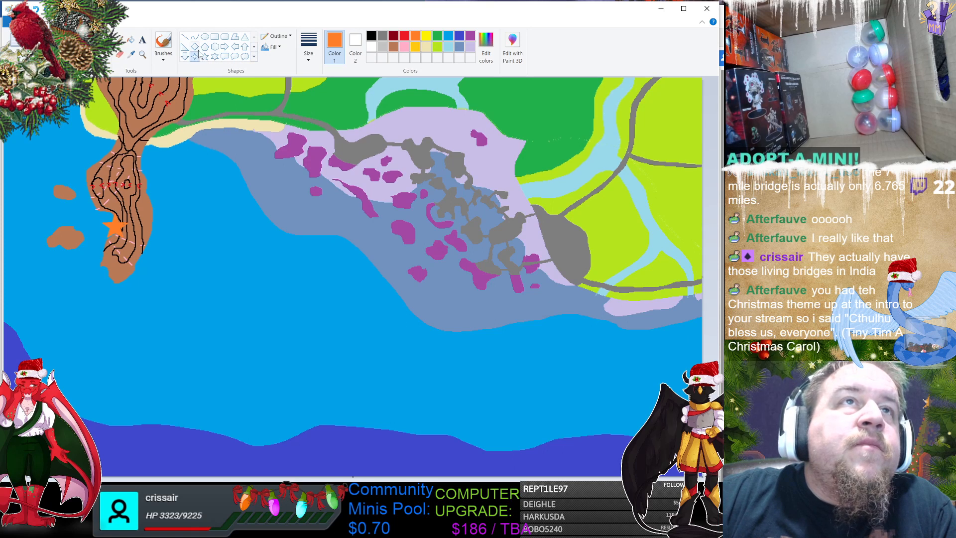
{"action": "left_click_drag", "start_coordinate": [261, 299], "coordinate": [296, 331]}
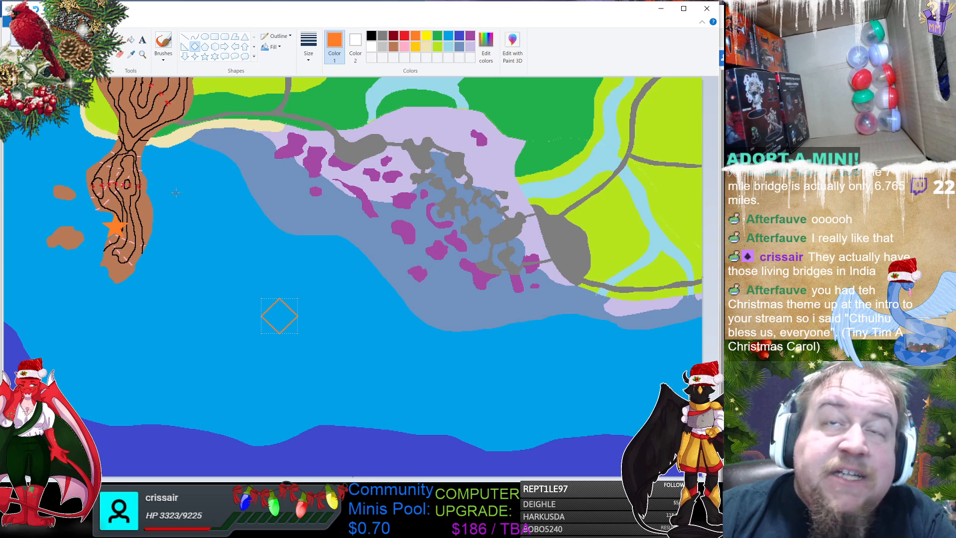
{"action": "left_click", "coordinate": [131, 41]}
{"action": "left_click", "coordinate": [279, 315]}
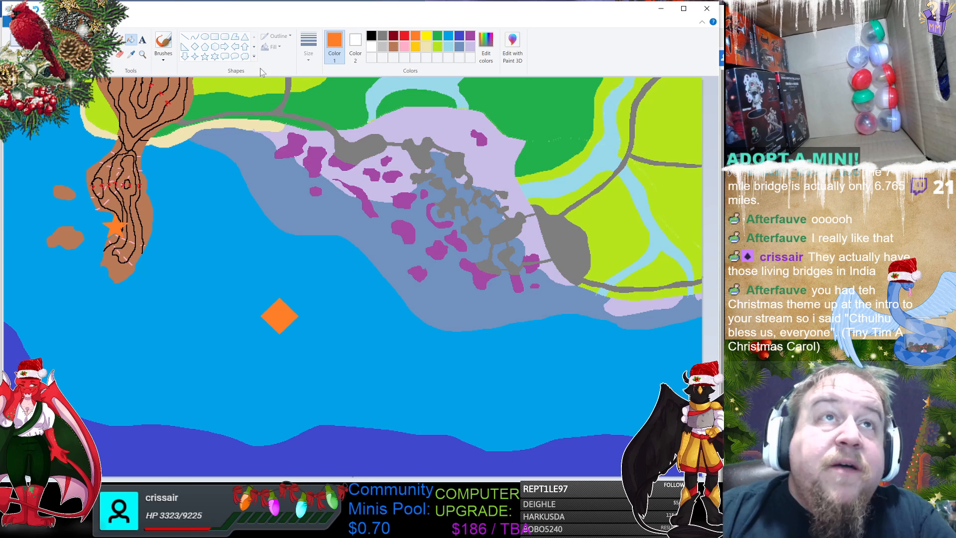
{"action": "left_click", "coordinate": [245, 36]}
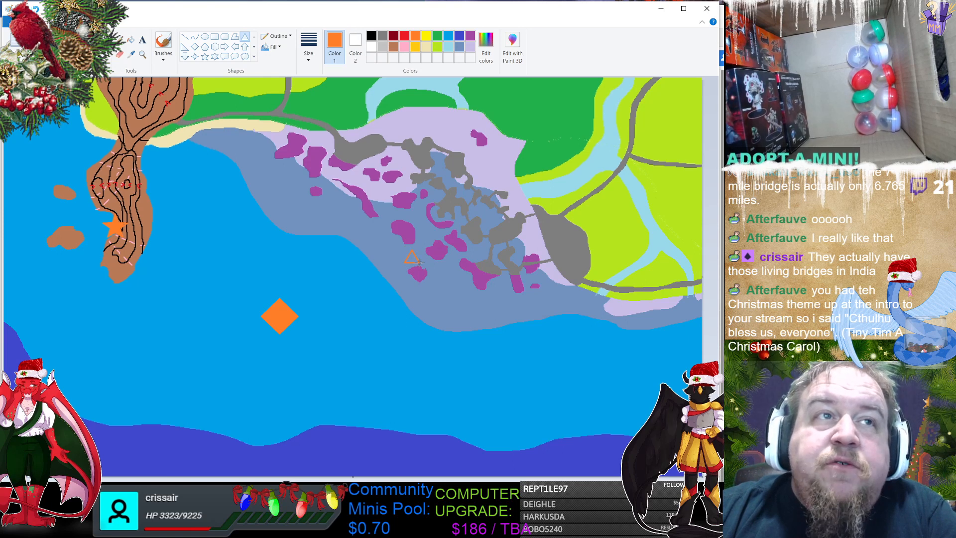
{"action": "left_click_drag", "start_coordinate": [406, 251], "coordinate": [423, 265]}
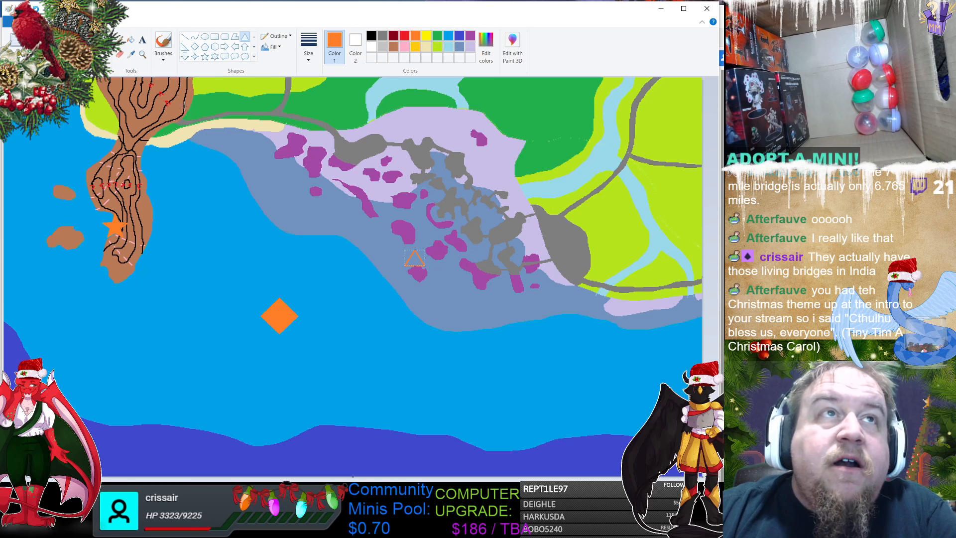
{"action": "left_click", "coordinate": [130, 40]}
{"action": "left_click", "coordinate": [415, 259]}
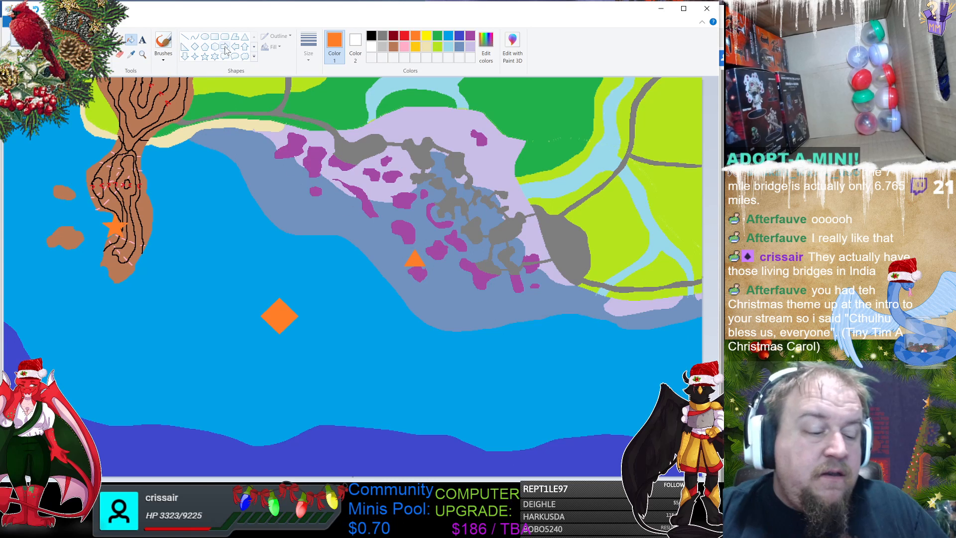
{"action": "key", "text": "ctrl+z"}
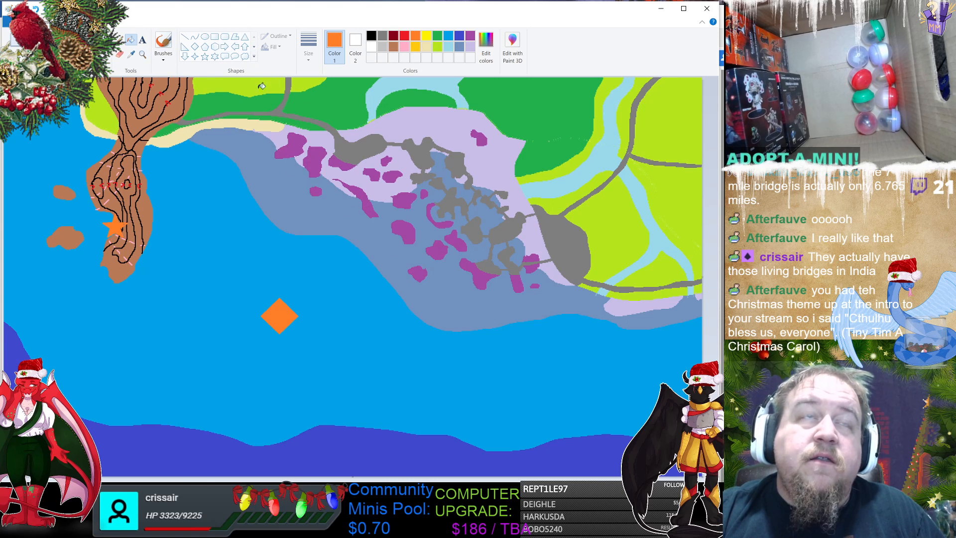
Step: Draw an orange triangle marker centred on the small southwestern purple patch beside the deeper water and fill it with orange
{"action": "left_click", "coordinate": [244, 36]}
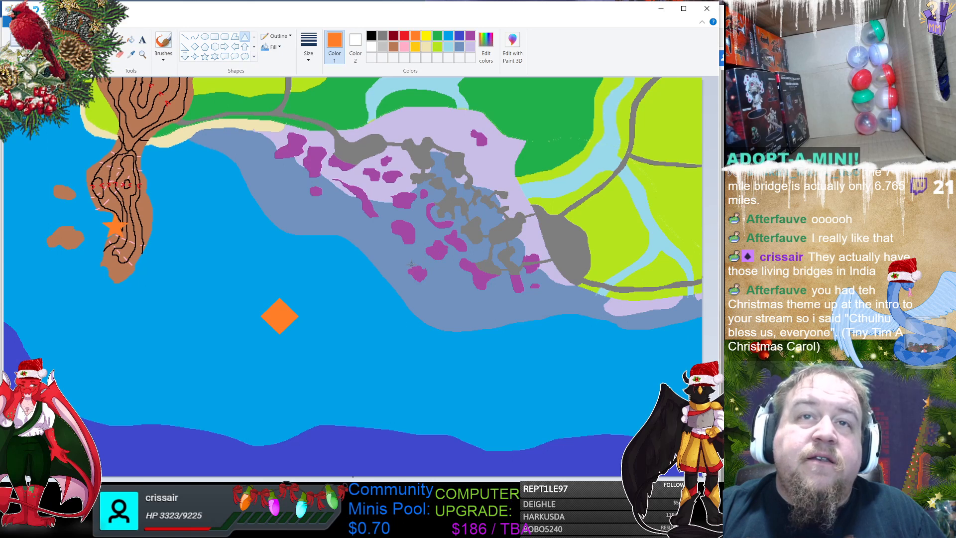
{"action": "left_click_drag", "start_coordinate": [411, 265], "coordinate": [429, 281]}
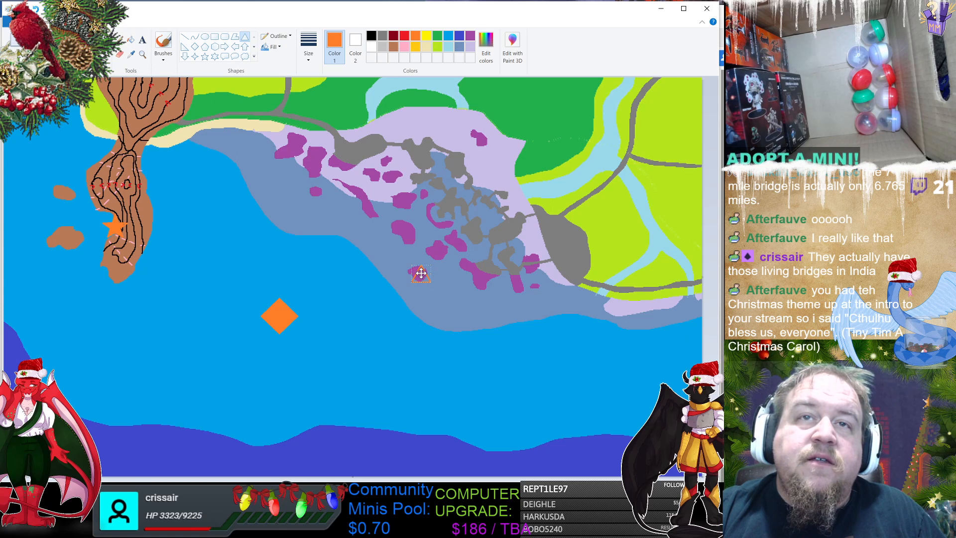
{"action": "left_click_drag", "start_coordinate": [424, 274], "coordinate": [420, 273]}
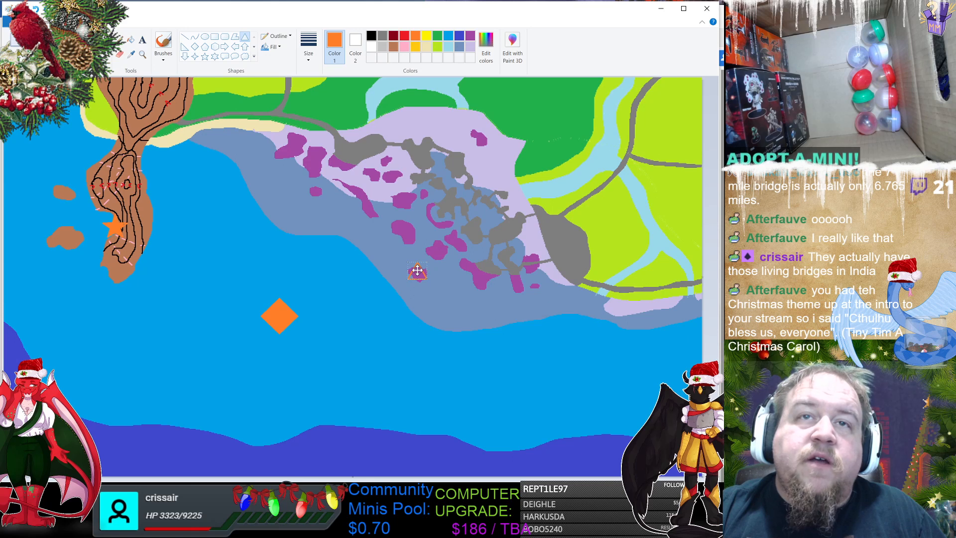
{"action": "left_click", "coordinate": [131, 40]}
{"action": "left_click", "coordinate": [417, 274]}
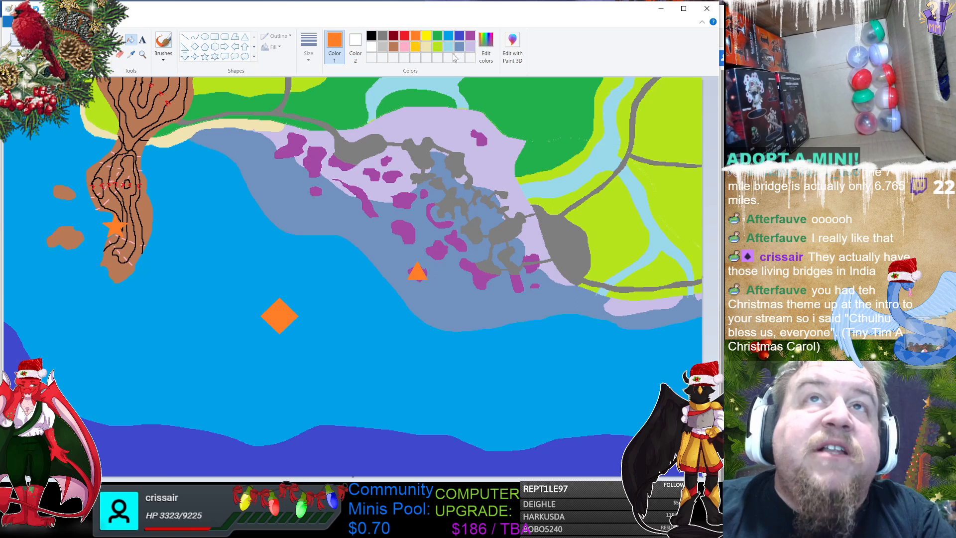
Step: Draw a red dashed line from the beach southeast across the grey-blue shallows, past the orange triangle and out into the open water
{"action": "left_click", "coordinate": [407, 38]}
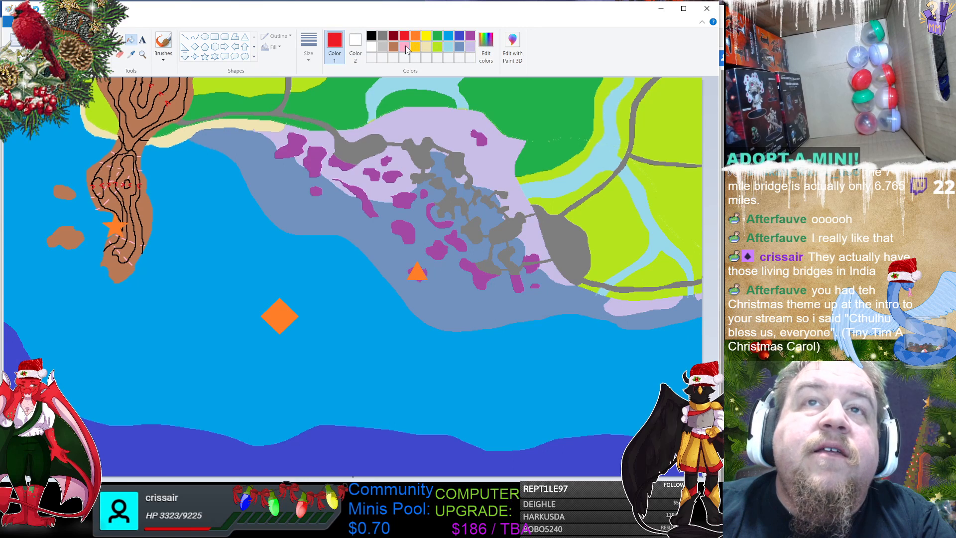
{"action": "left_click", "coordinate": [120, 40]}
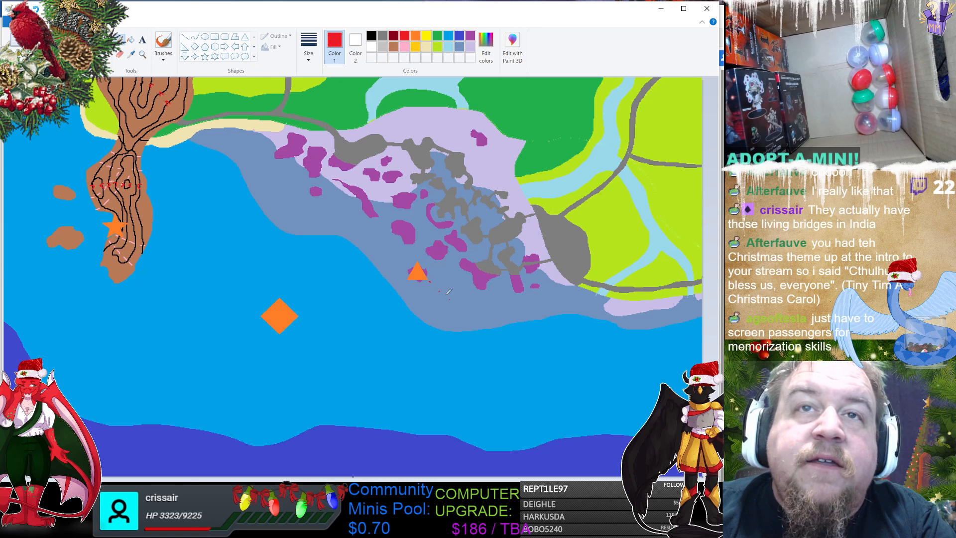
{"action": "left_click_drag", "start_coordinate": [491, 330], "coordinate": [520, 352]}
{"action": "left_click_drag", "start_coordinate": [526, 357], "coordinate": [550, 376]}
{"action": "left_click_drag", "start_coordinate": [403, 267], "coordinate": [348, 232]}
{"action": "left_click_drag", "start_coordinate": [288, 191], "coordinate": [280, 186]}
{"action": "left_click_drag", "start_coordinate": [274, 178], "coordinate": [215, 133]}
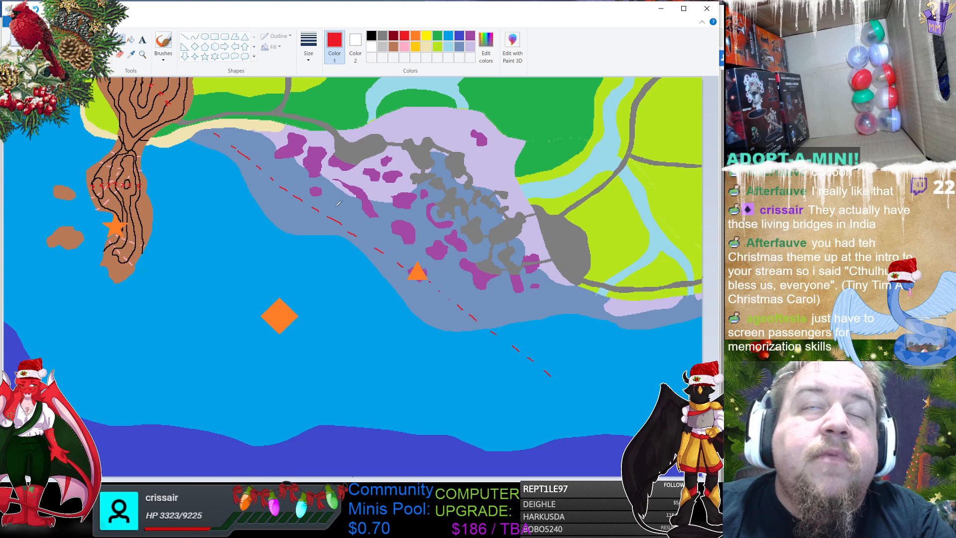
{"action": "left_click_drag", "start_coordinate": [559, 378], "coordinate": [584, 397]}
{"action": "left_click_drag", "start_coordinate": [599, 407], "coordinate": [625, 421]}
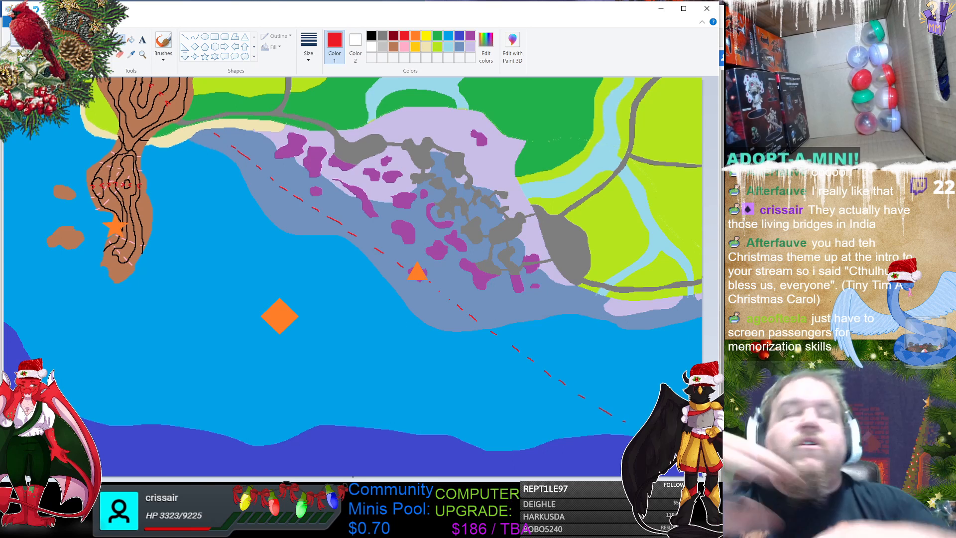
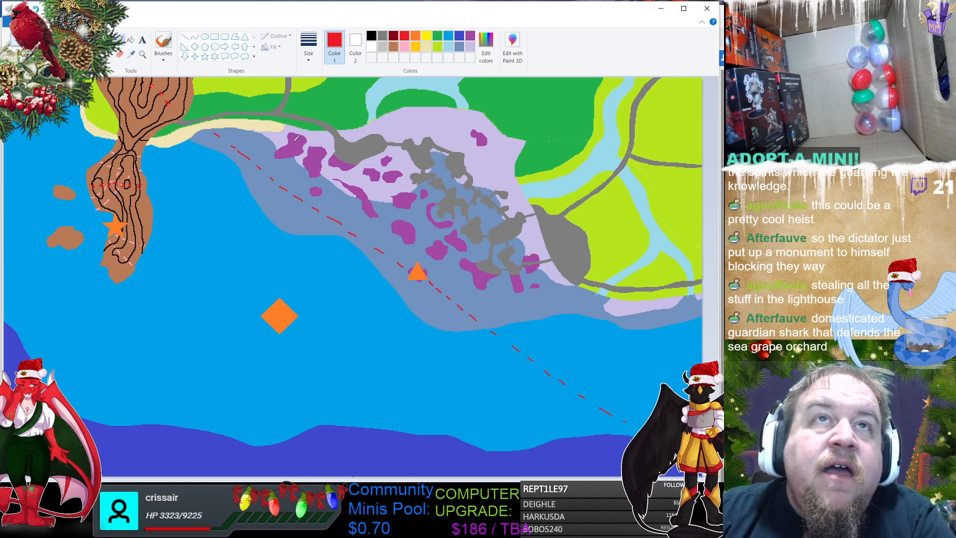
Step: Mark the northwesternmost purple patch near the beach with a small red cross
{"action": "mouse_move", "coordinate": [296, 144]}
{"action": "left_mouse_down"}
{"action": "mouse_move", "coordinate": [303, 150]}
{"action": "mouse_move", "coordinate": [303, 141]}
{"action": "left_mouse_up"}
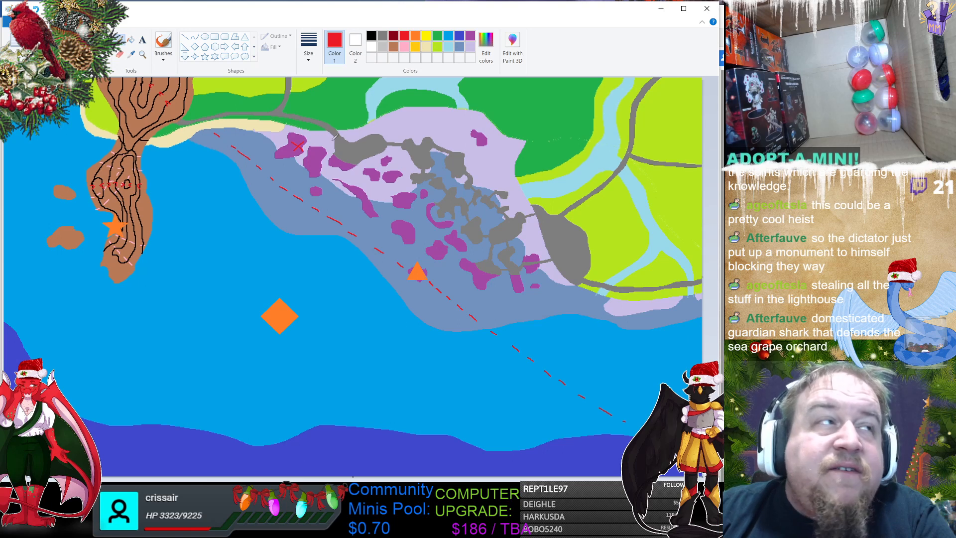